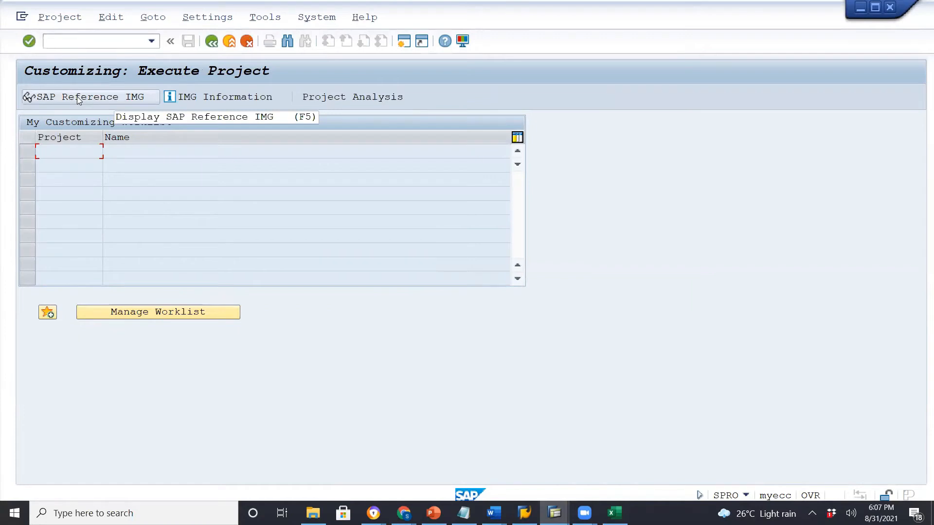
# - Display the SAP Reference IMG and open the Define company activity in the Enterprise Structure definitions for Financial Accounting
pyautogui.click(78, 98)
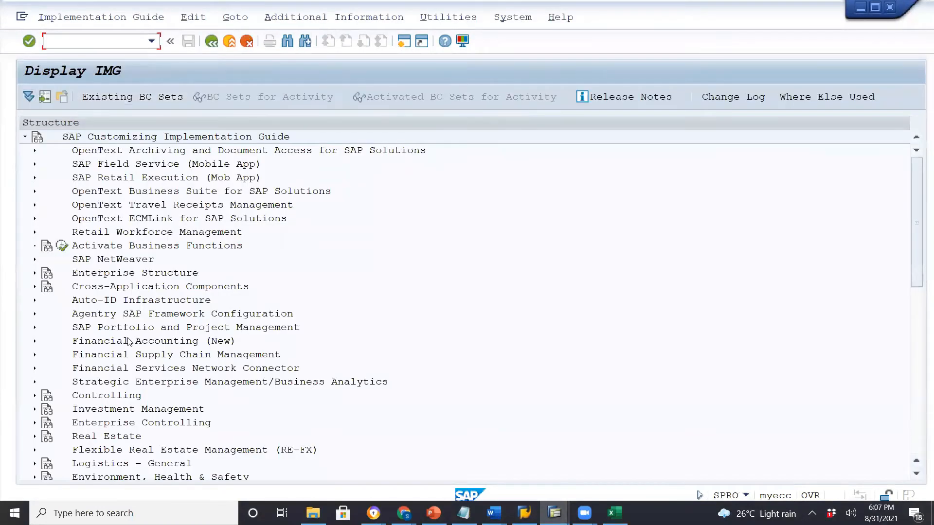
pyautogui.scroll(-3, 126, 328)
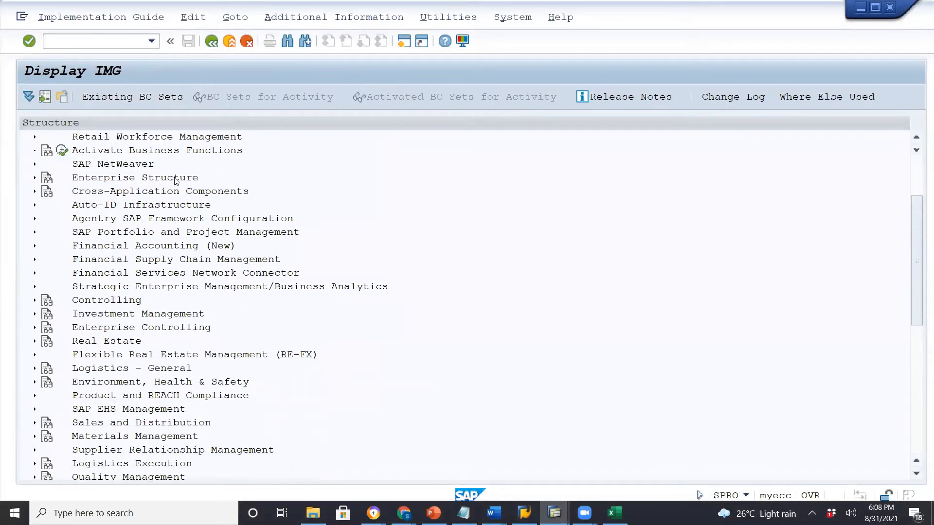
pyautogui.click(35, 178)
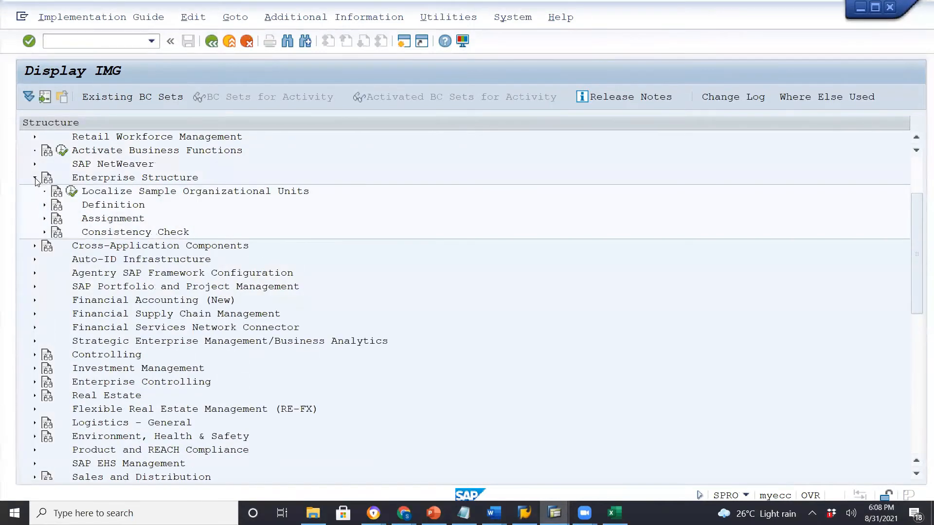
pyautogui.click(45, 206)
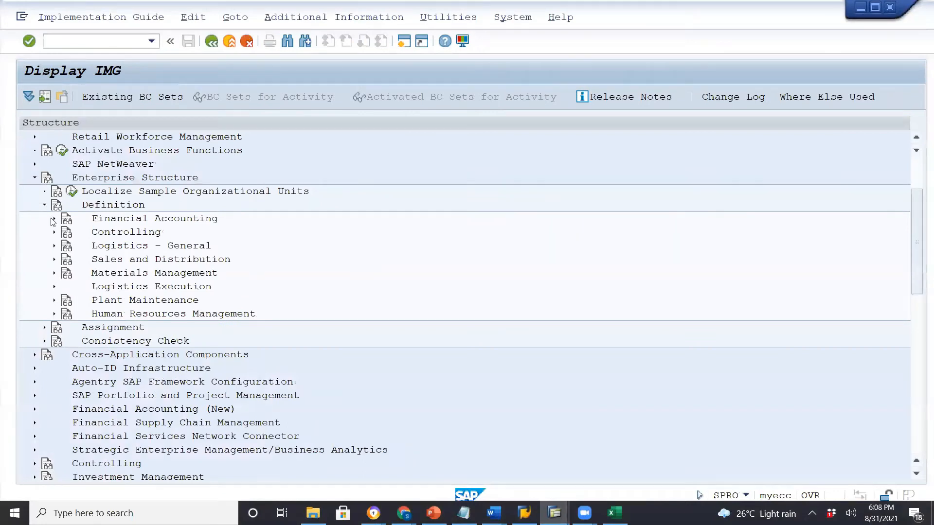
pyautogui.click(54, 220)
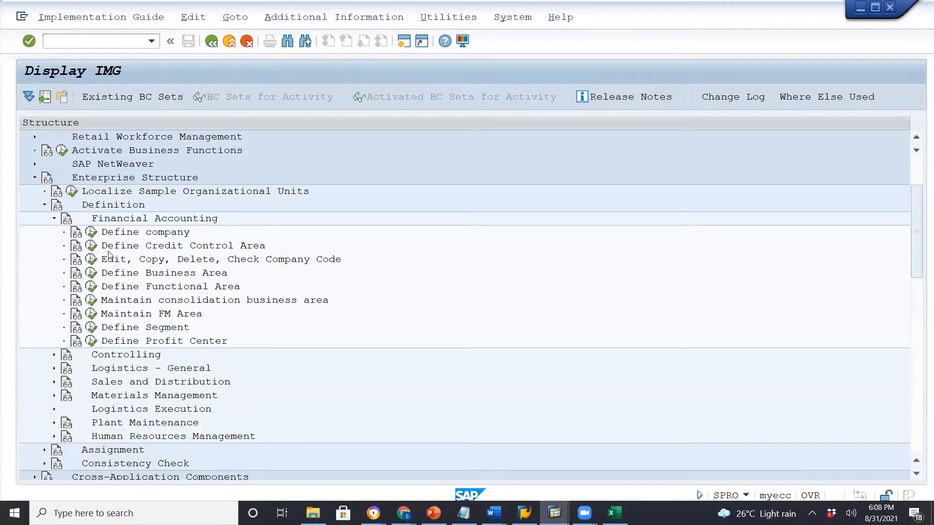
pyautogui.click(91, 234)
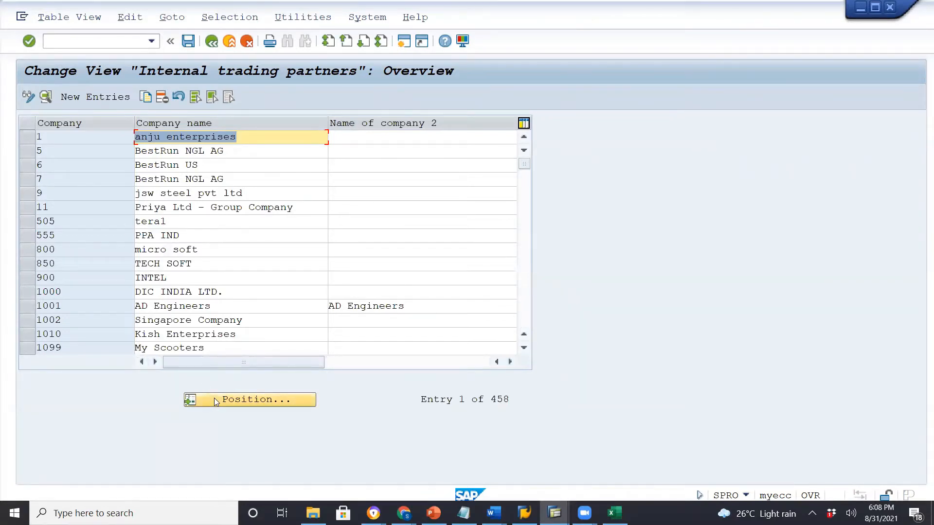
# - Look up company code C000 in the internal trading partners list and return to the start of the list
pyautogui.click(260, 401)
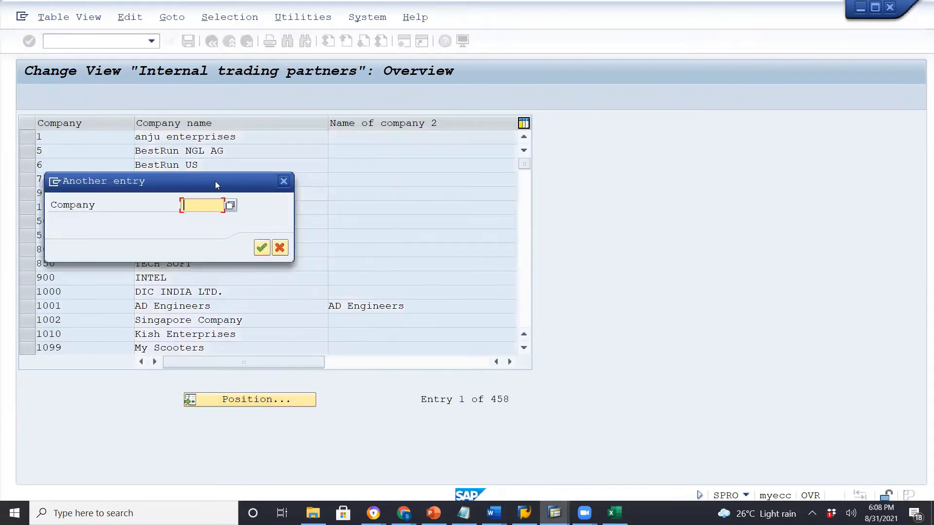
pyautogui.write('c000')
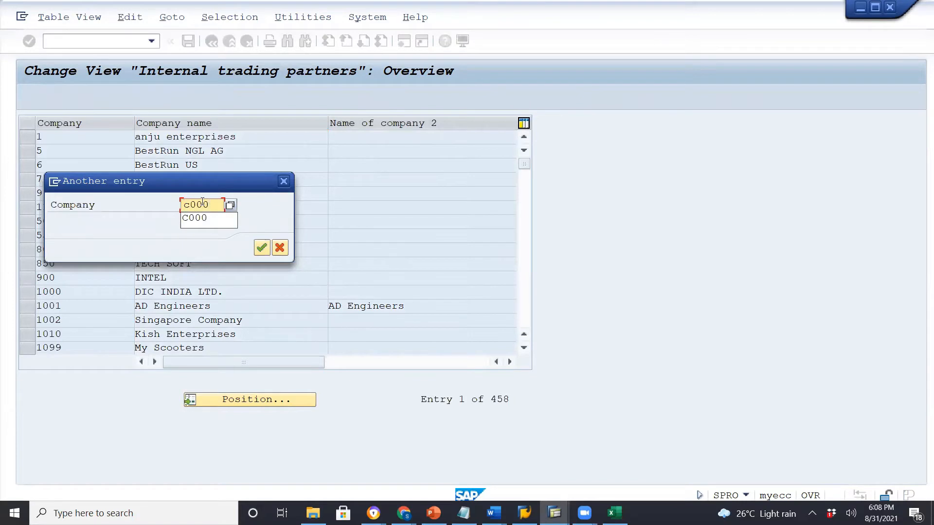
pyautogui.press('Return')
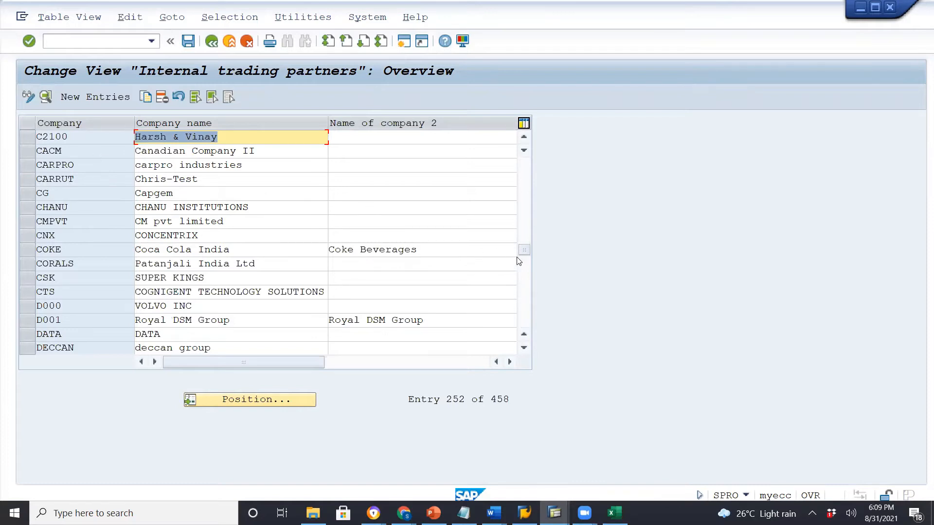
pyautogui.moveTo(525, 250); pyautogui.dragTo(524, 159)
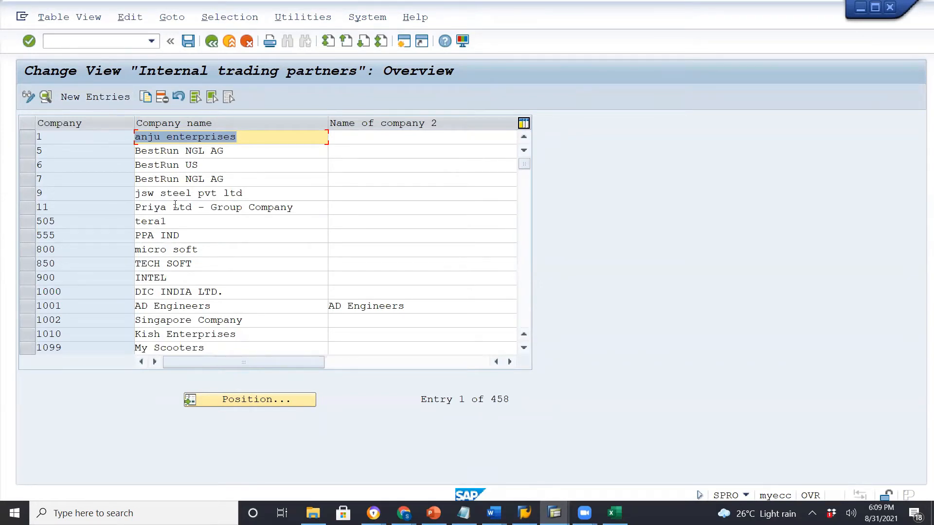
# - Create a new company entry with the ID C000 and the company name Merc LLP
pyautogui.click(108, 98)
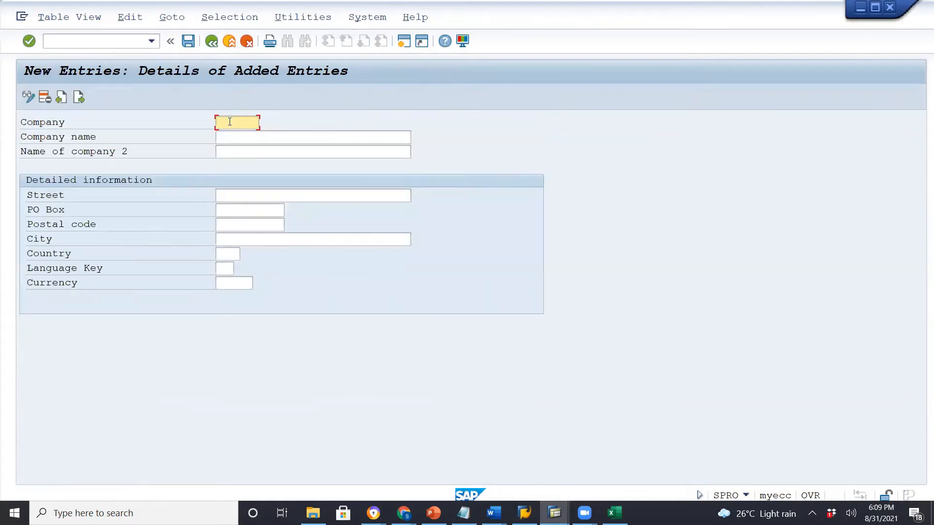
pyautogui.write('C000')
pyautogui.click(233, 139)
pyautogui.write('Merc')
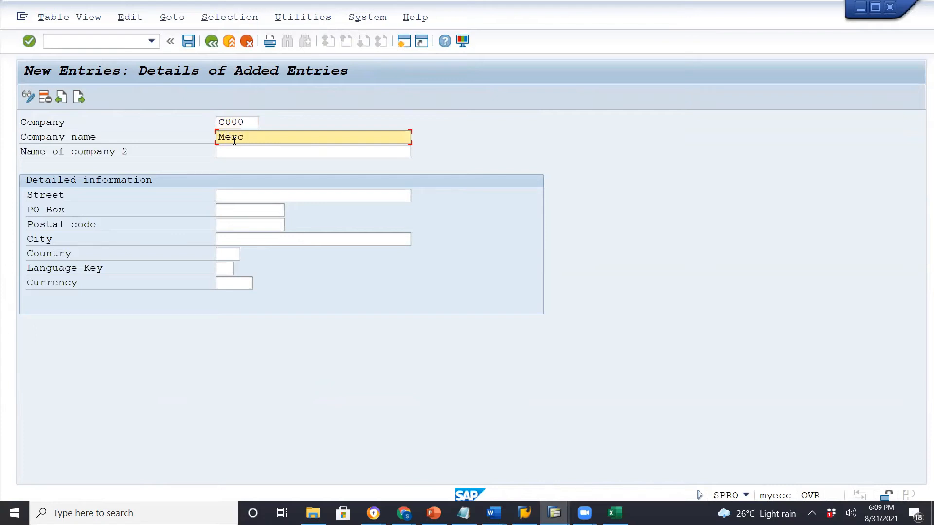
pyautogui.write(' LLP')
# - Enter the company's street address and postal code, and set the city to Chennai, leaving the PO box empty
pyautogui.click(250, 198)
pyautogui.write('100 M')
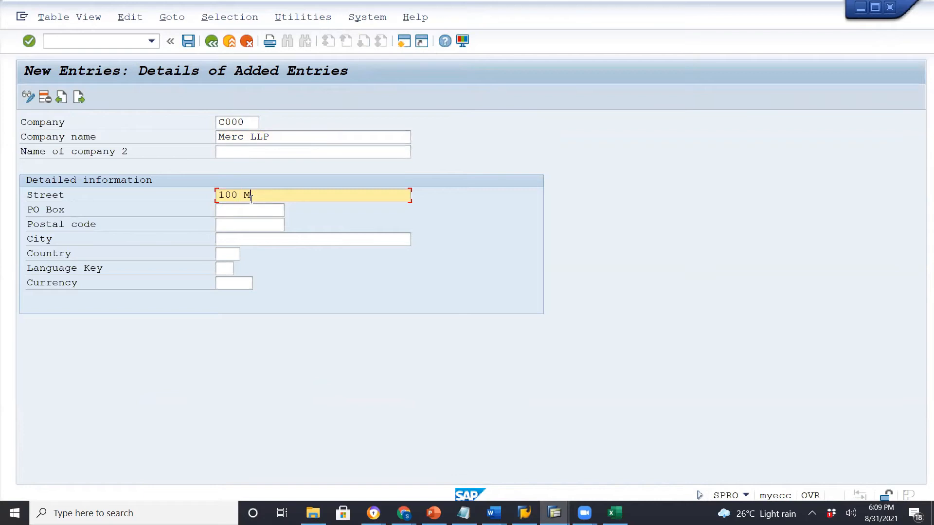
pyautogui.write('G Road')
pyautogui.click(252, 210)
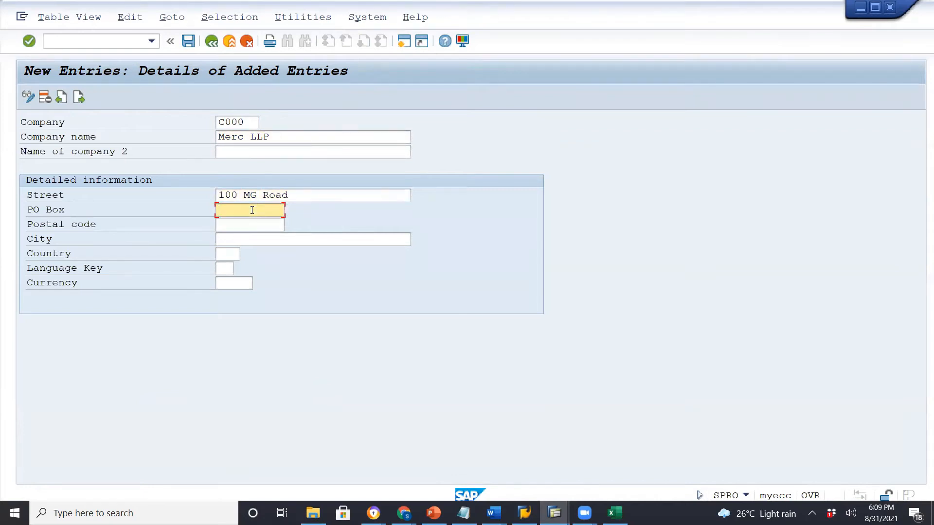
pyautogui.click(268, 226)
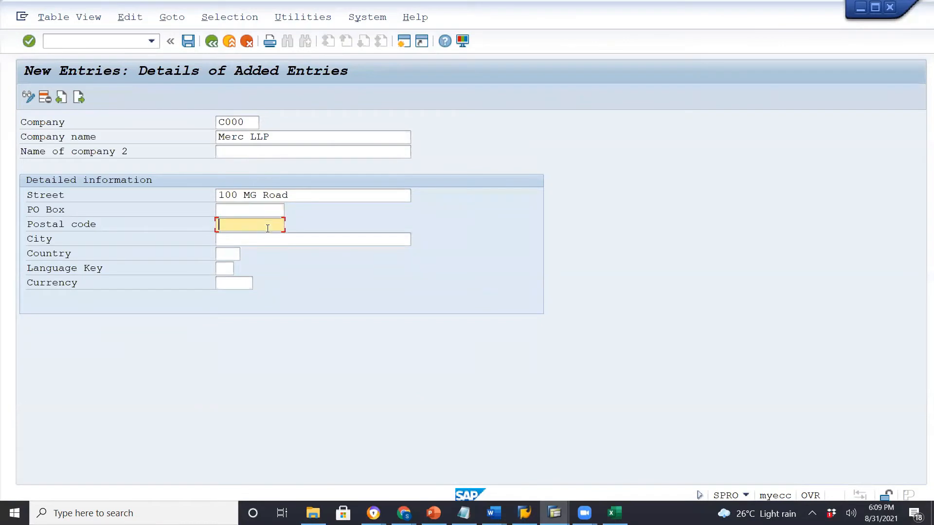
pyautogui.write('600050')
pyautogui.click(256, 240)
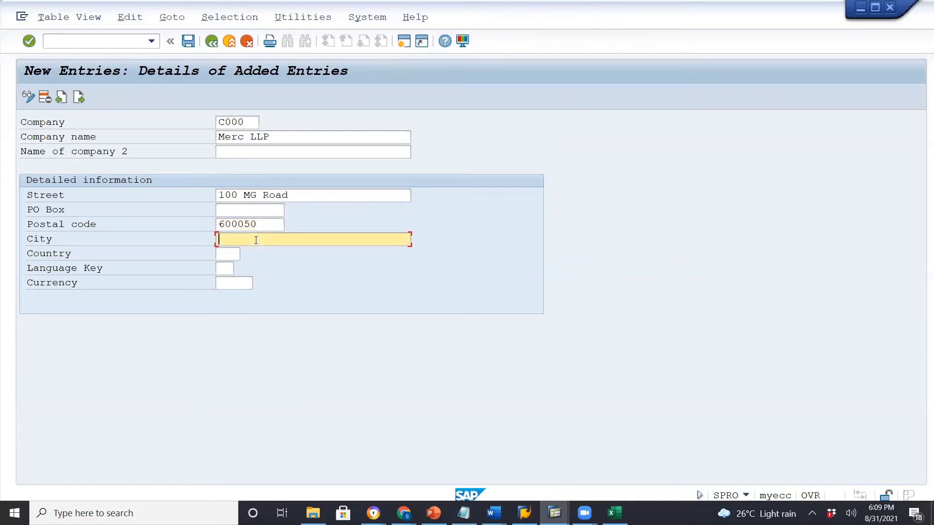
pyautogui.write('Chennai')
# - Set the country to IN, language key to EN and currency to INR, and return to the company overview
pyautogui.click(231, 254)
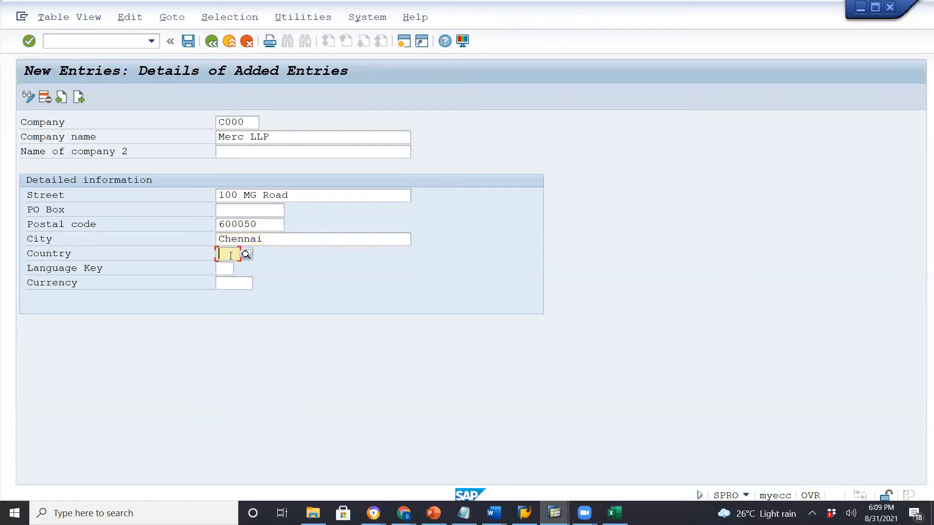
pyautogui.write('IN')
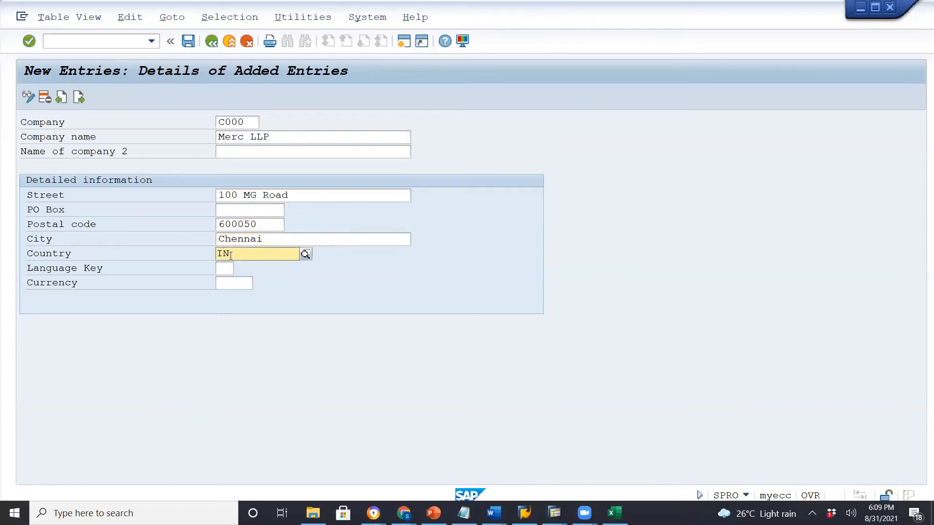
pyautogui.click(238, 282)
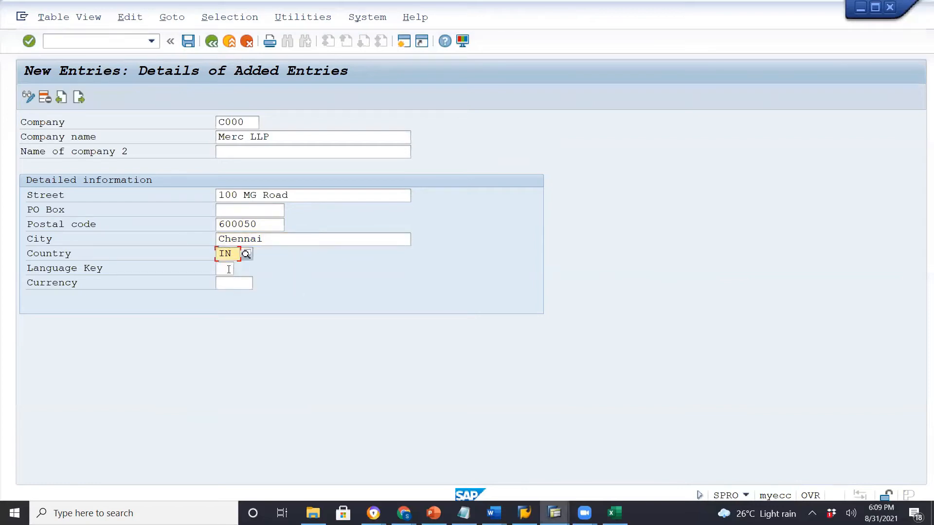
pyautogui.click(229, 269)
pyautogui.write('EN')
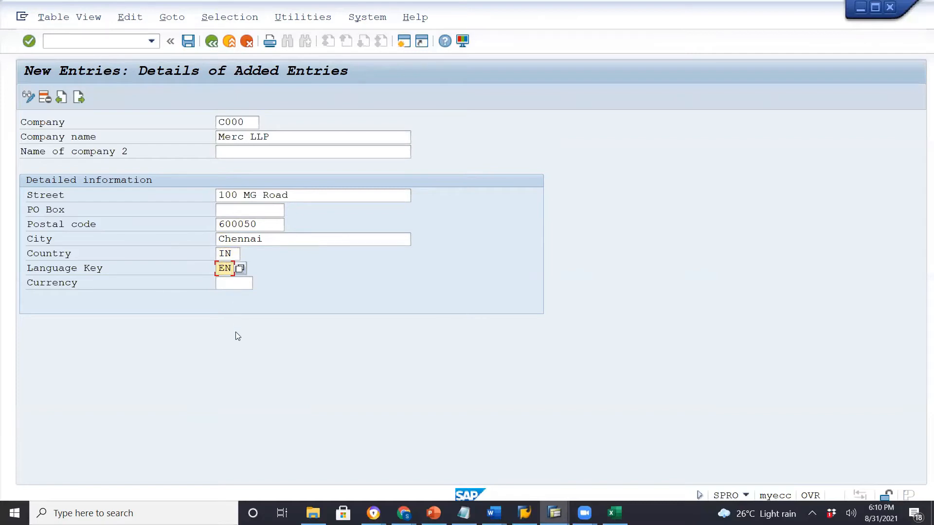
pyautogui.click(241, 286)
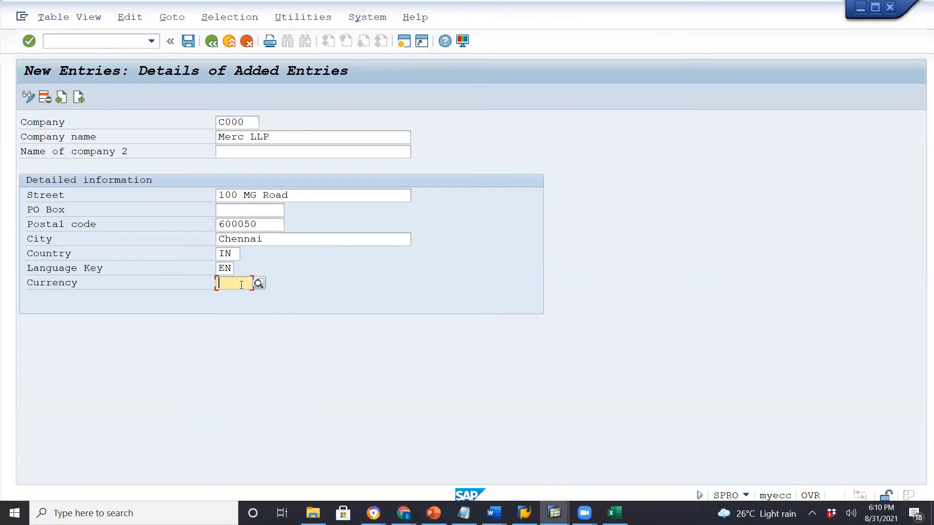
pyautogui.write('INT')
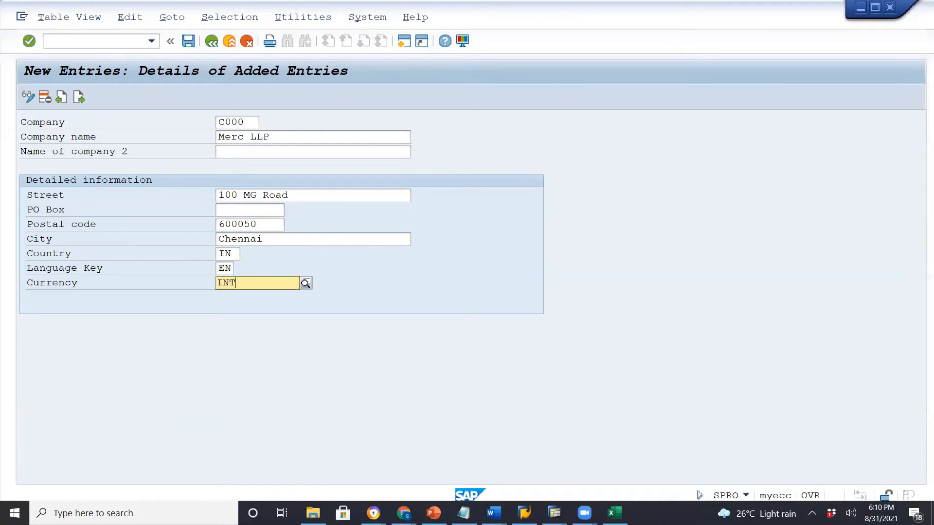
pyautogui.press('BackSpace')
pyautogui.write('R')
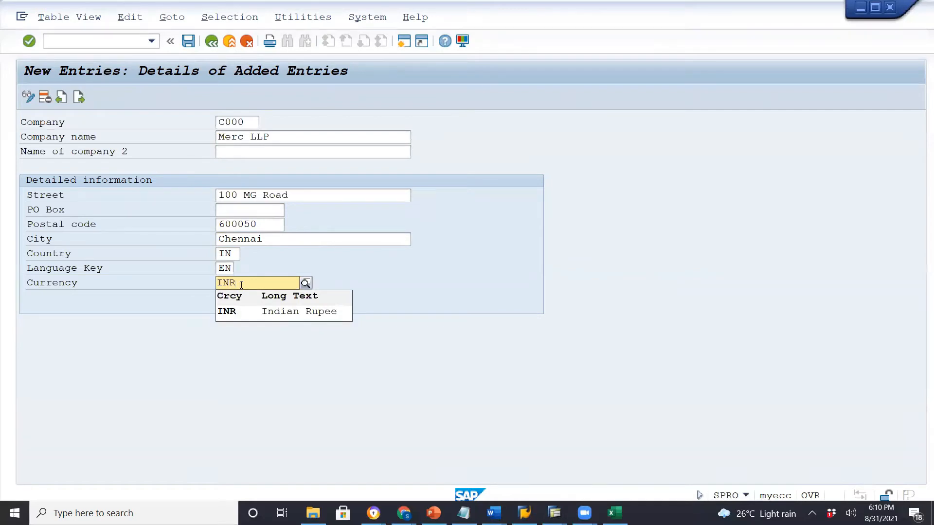
pyautogui.press('Return')
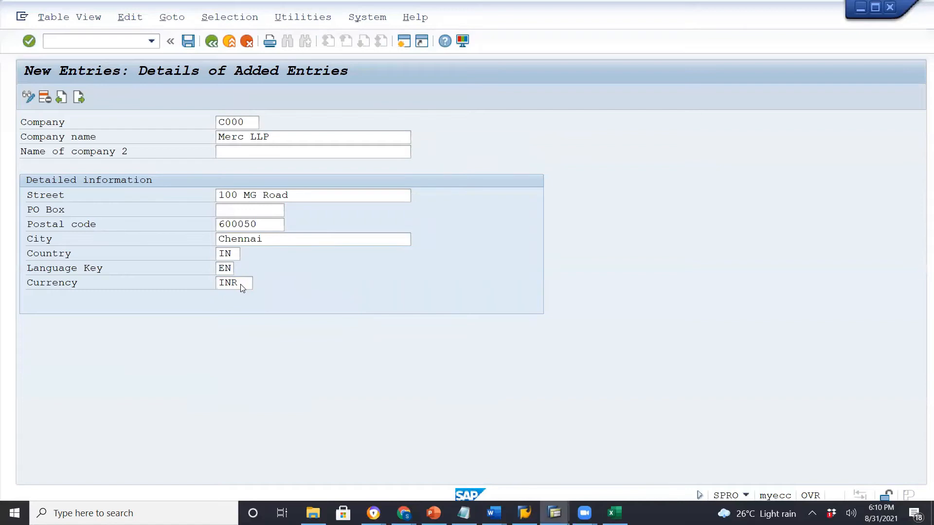
pyautogui.click(247, 41)
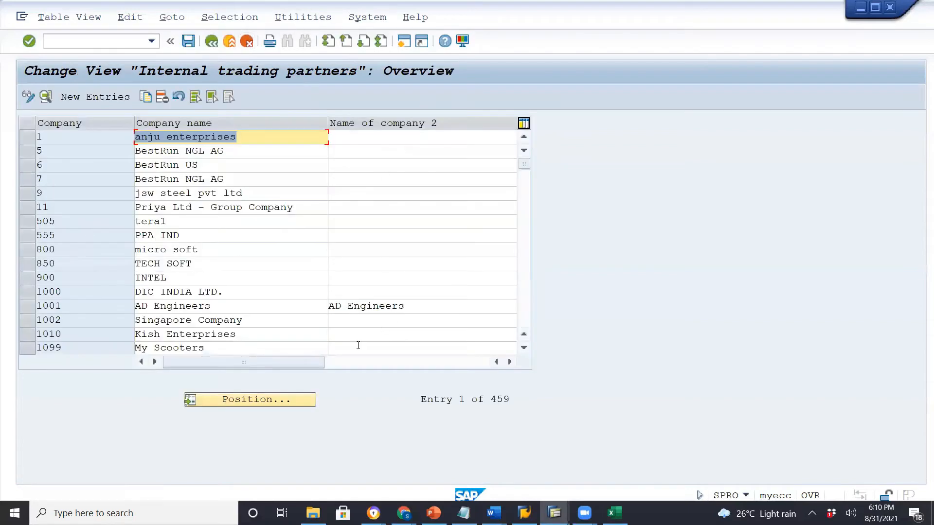
# - Position the company list at entry C000 to check the new Merc LLP record
pyautogui.click(284, 400)
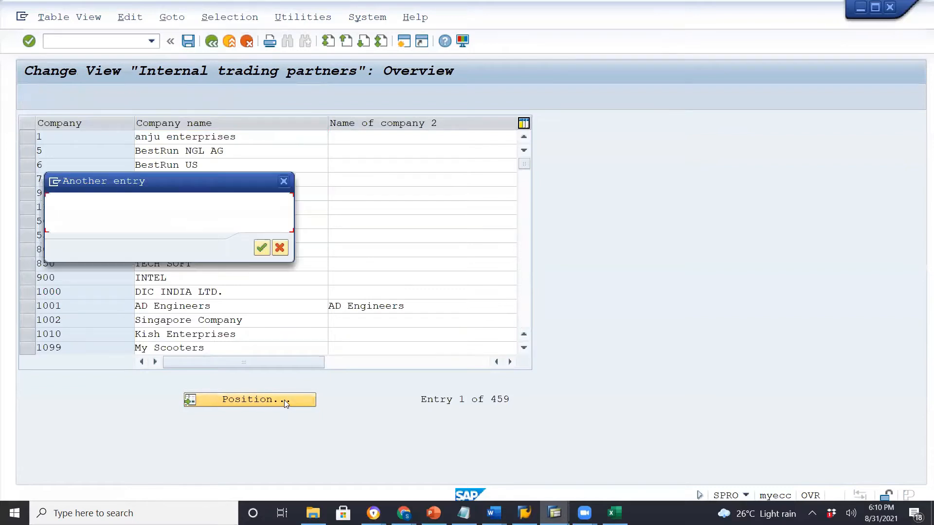
pyautogui.write('C000')
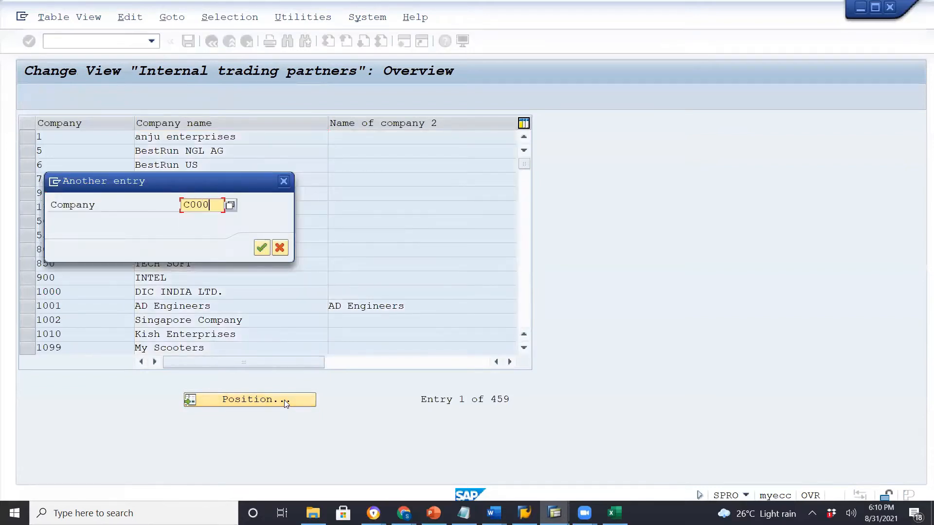
pyautogui.press('Return')
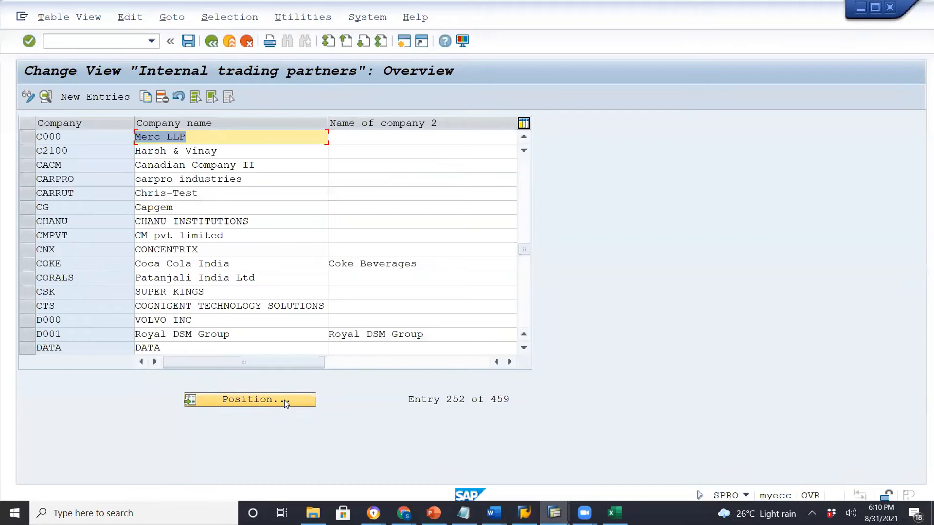
pyautogui.click(232, 142)
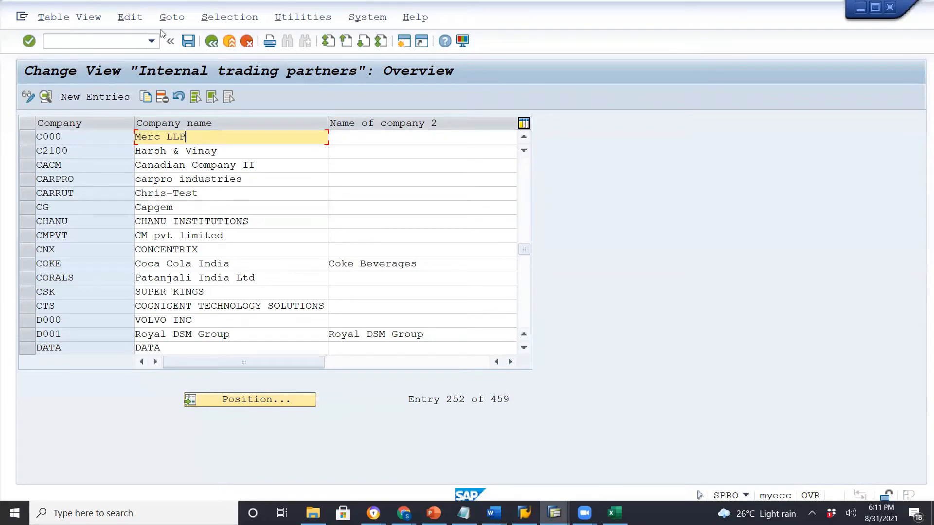
# - Save the company in a new customizing request described as Merc Enterprise Structure Config, and return to the IMG structure
pyautogui.click(191, 42)
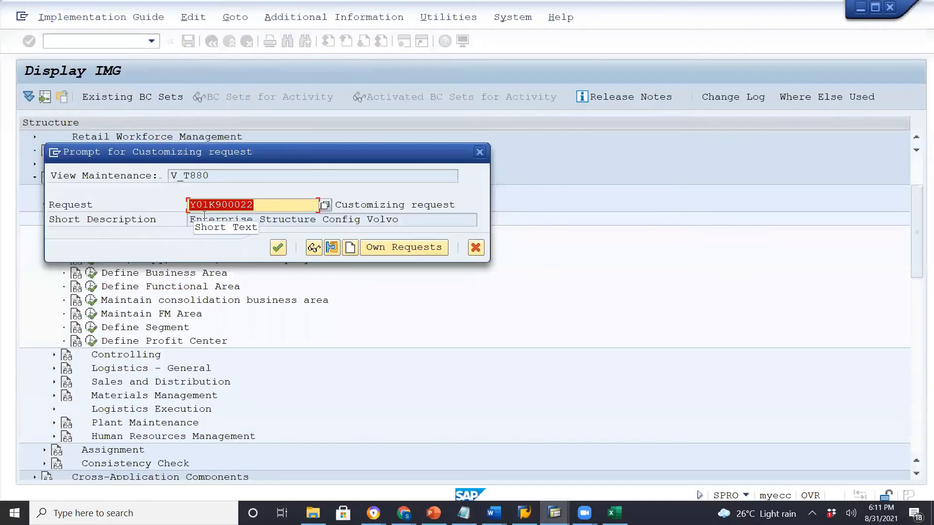
pyautogui.click(351, 249)
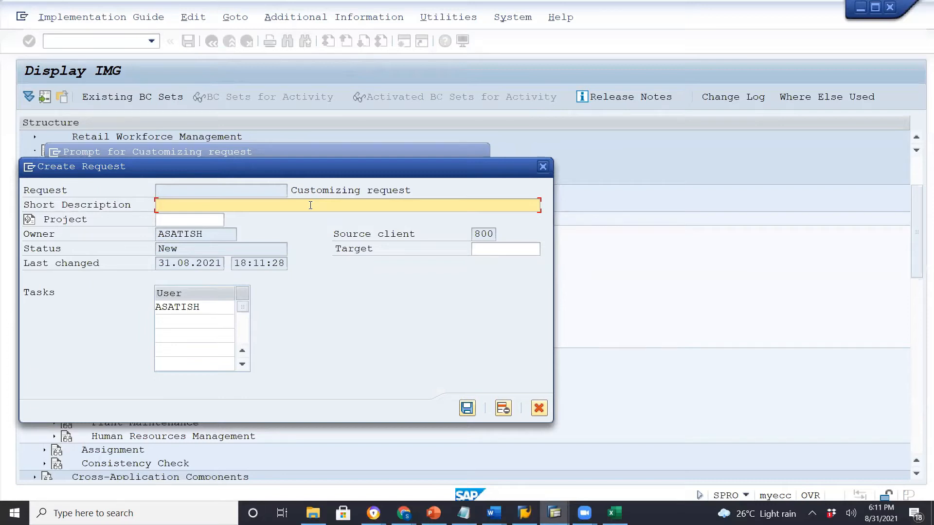
pyautogui.write('Merc Enterprise Structure Config')
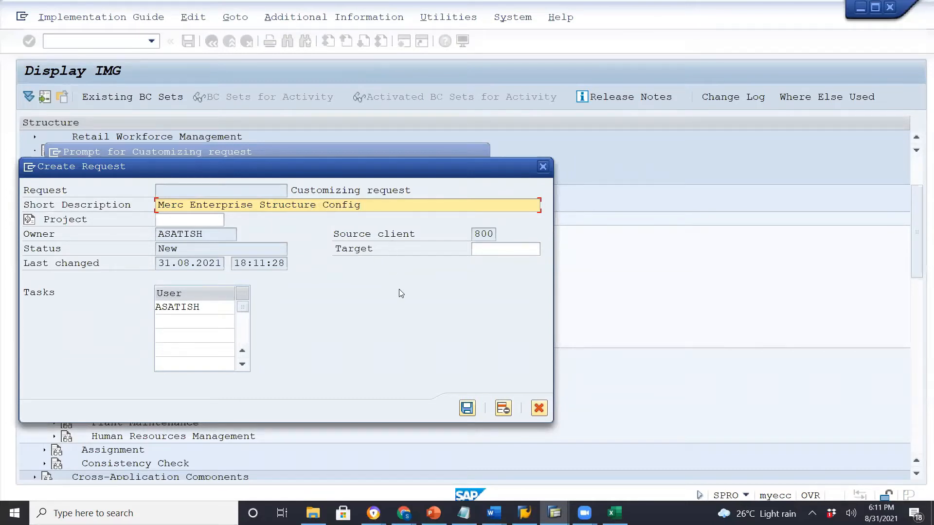
pyautogui.click(466, 409)
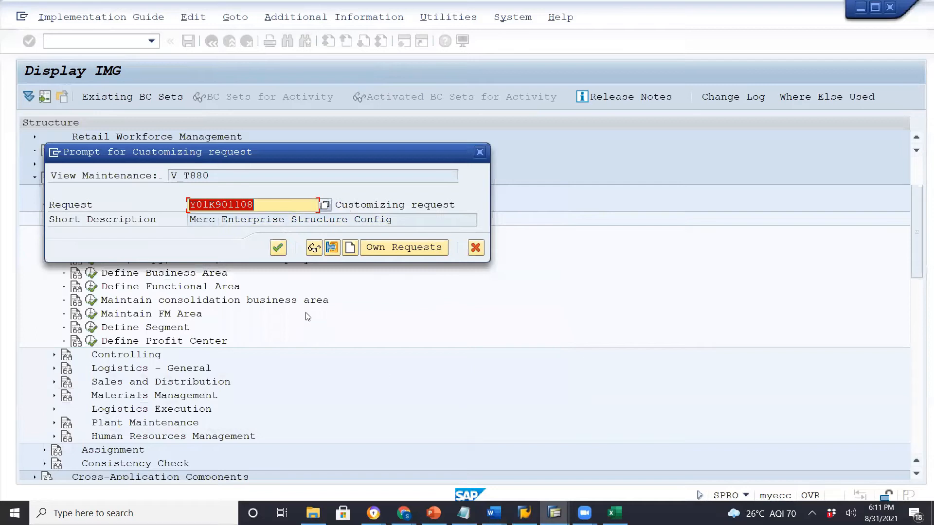
pyautogui.click(278, 247)
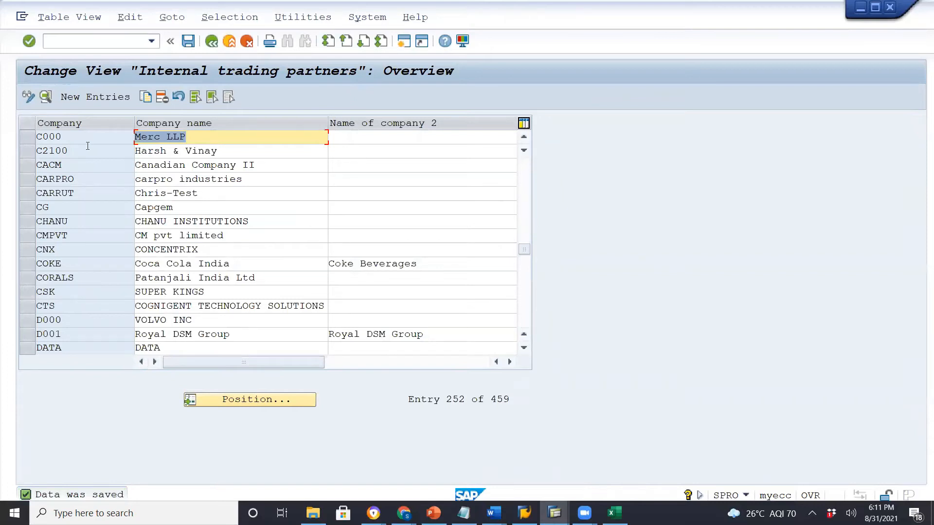
pyautogui.click(211, 42)
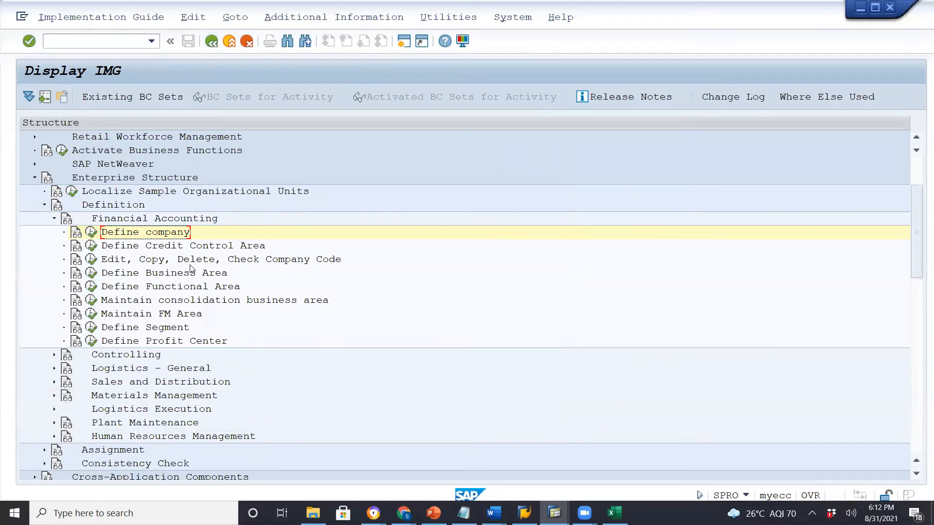
# - Open the Edit Company Code Data activity under Enterprise Structure > Definition > Financial Accounting
pyautogui.click(92, 265)
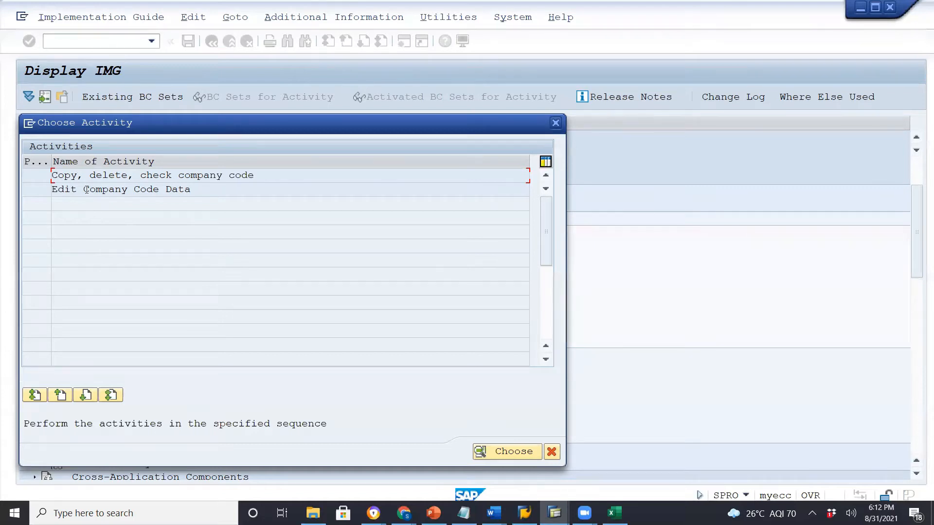
pyautogui.click(86, 189)
pyautogui.doubleClick(104, 190)
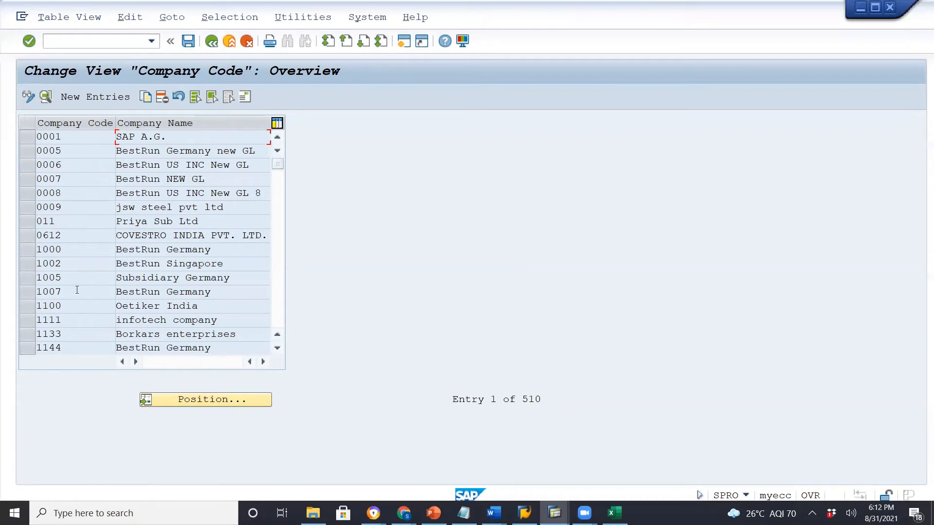
# - Position the company code list at C100 to check whether that code is already in use
pyautogui.click(215, 402)
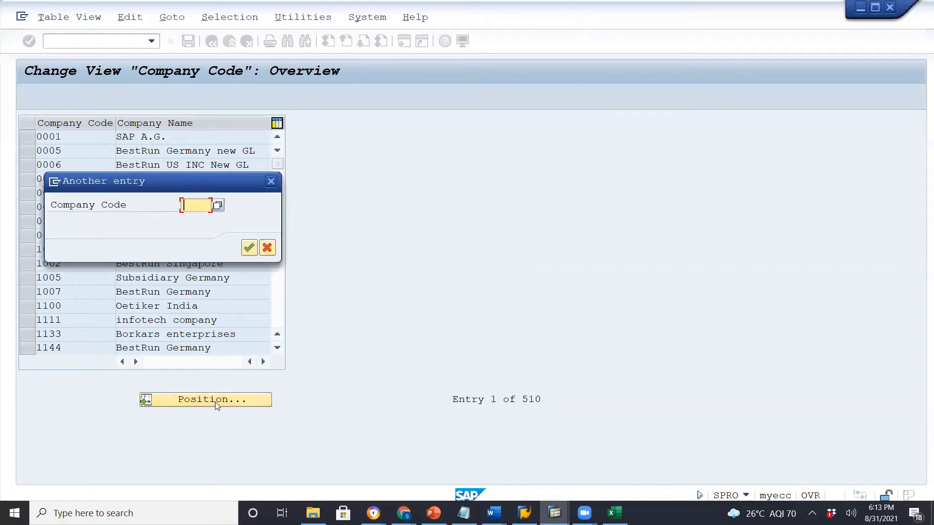
pyautogui.write('C')
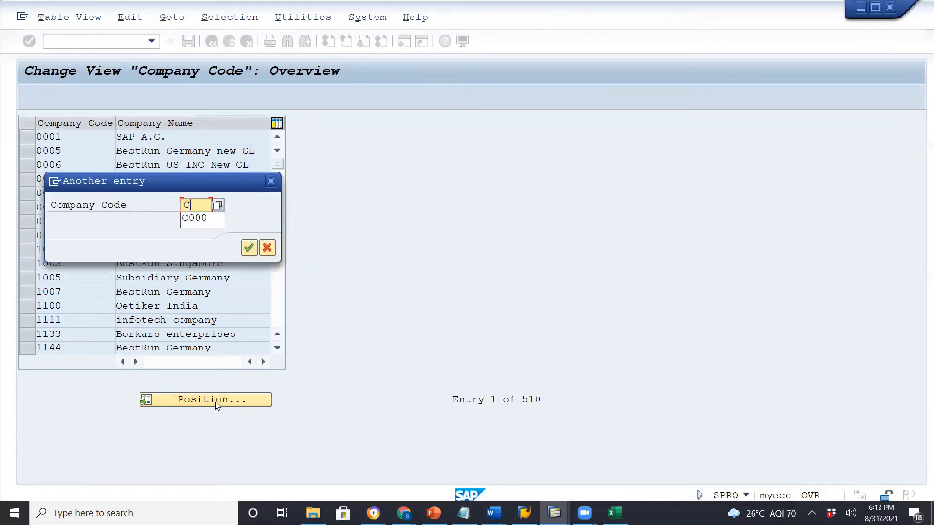
pyautogui.write('100')
pyautogui.press('Return')
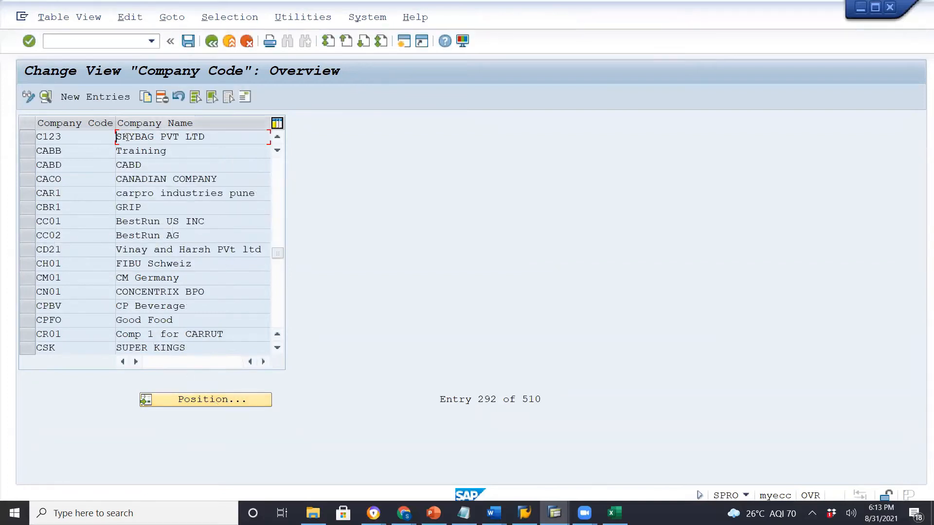
# - Create a new company code entry C100 with the company name Merc LLP and the city Chennai
pyautogui.click(106, 95)
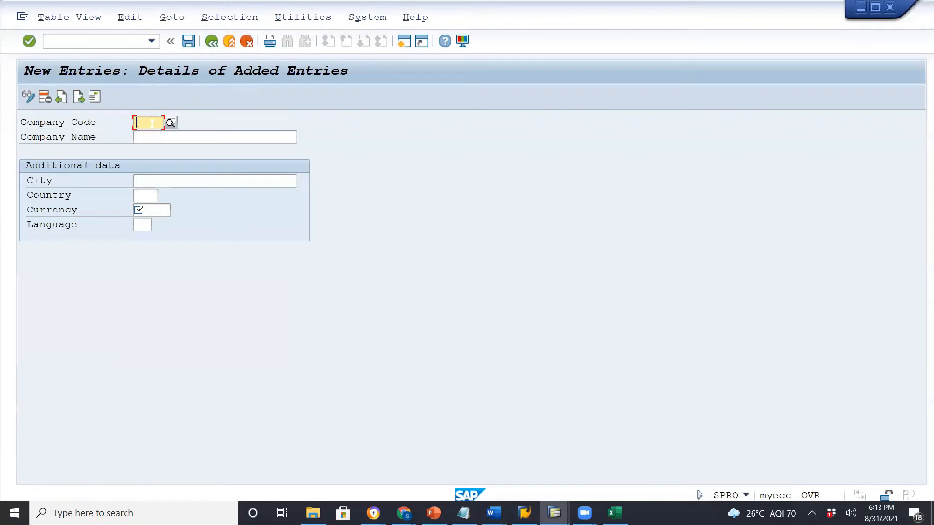
pyautogui.write('C100')
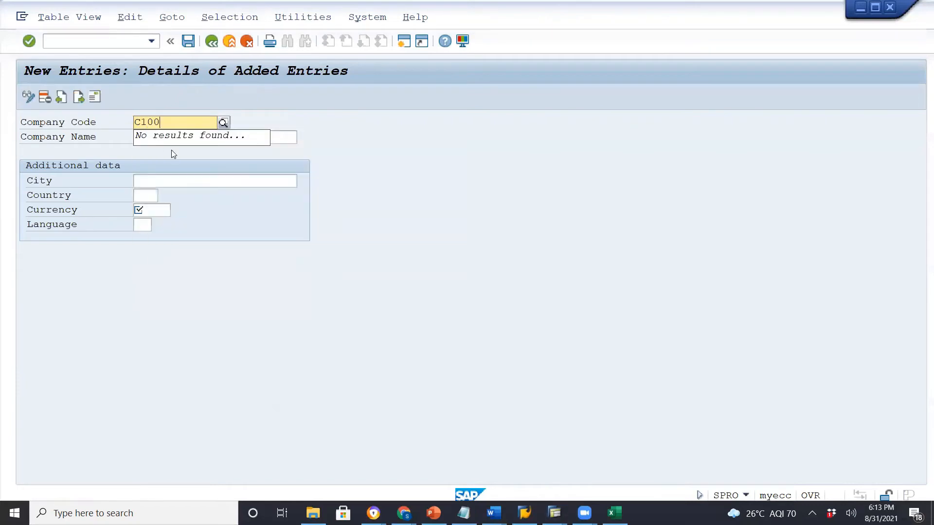
pyautogui.click(379, 126)
pyautogui.click(181, 141)
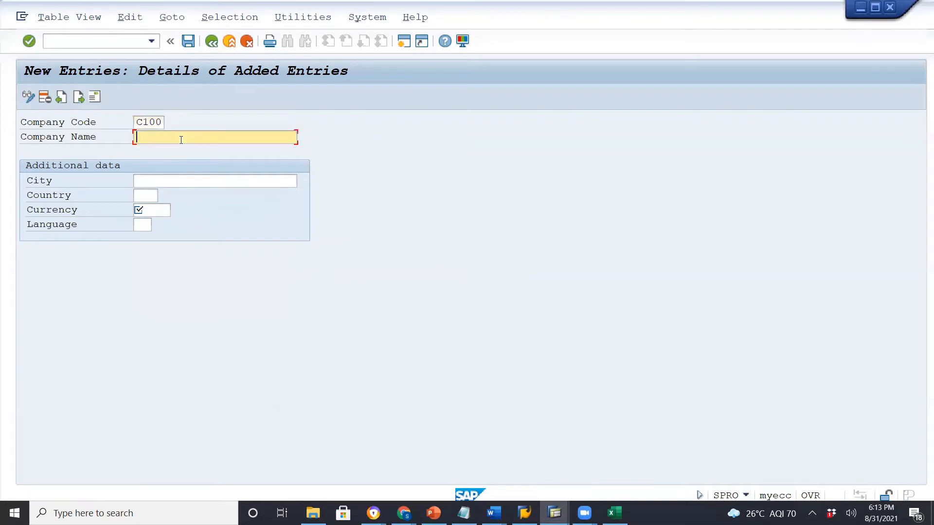
pyautogui.write('Merc LLP')
pyautogui.click(161, 182)
pyautogui.write('Chennai')
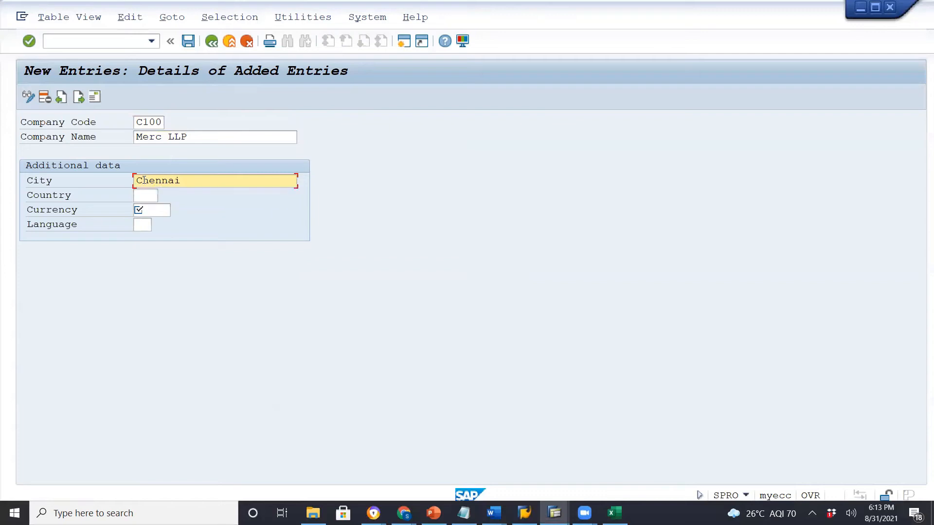
# - Set the company code's country to IN, currency to INR and language to EN
pyautogui.click(146, 198)
pyautogui.write('IN')
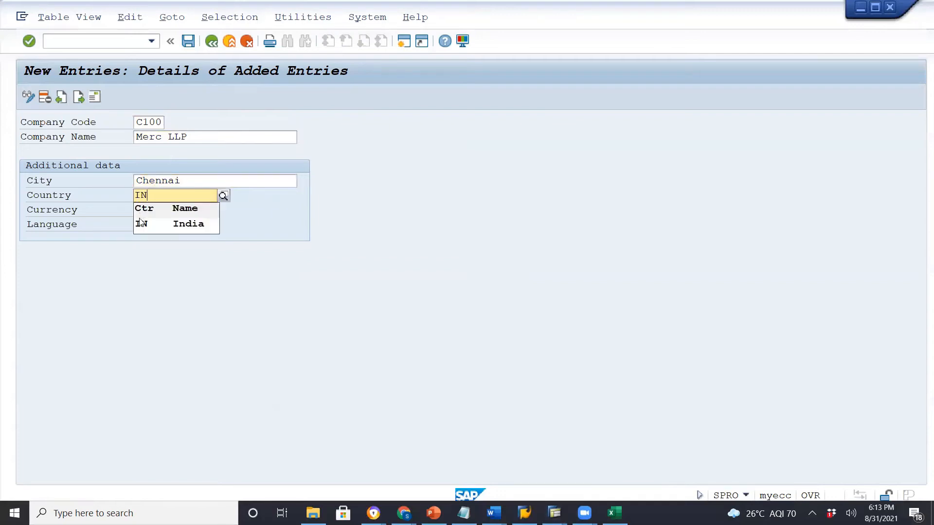
pyautogui.click(141, 224)
pyautogui.click(145, 208)
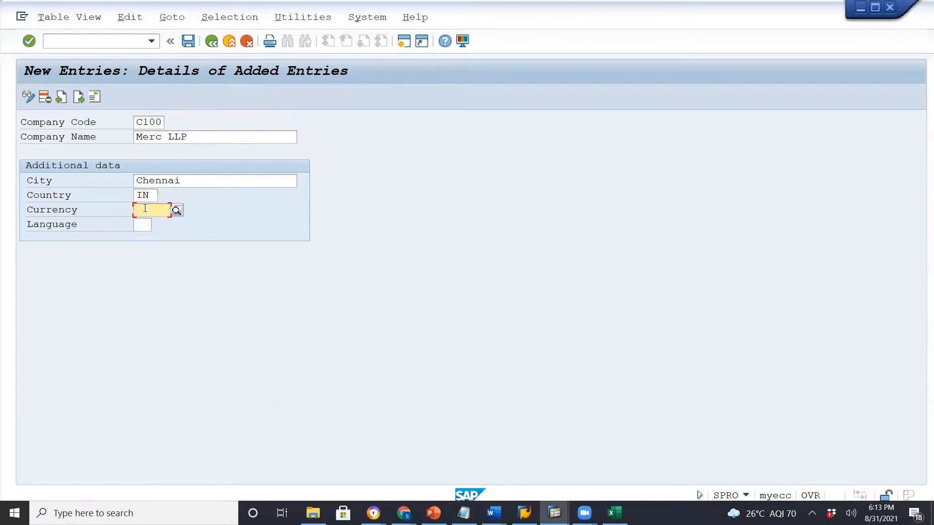
pyautogui.write('INR')
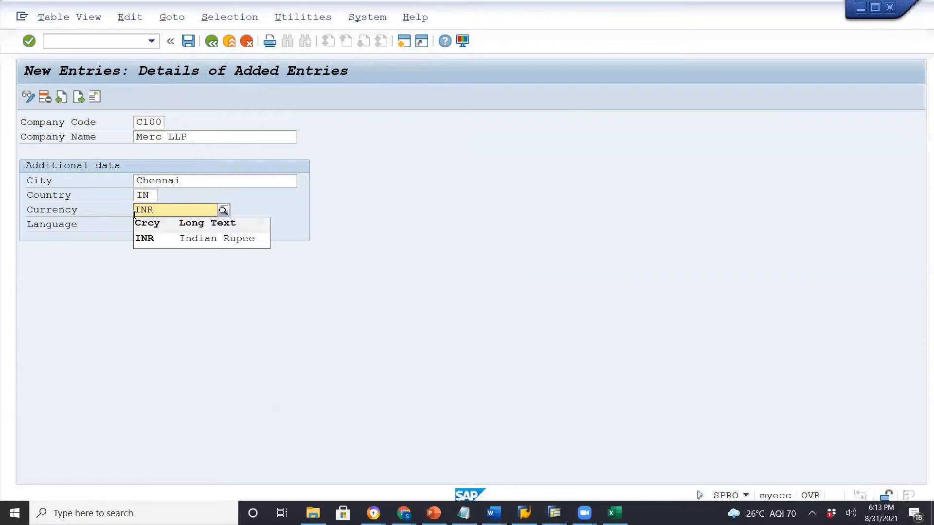
pyautogui.click(145, 240)
pyautogui.click(142, 224)
pyautogui.write('E')
pyautogui.click(141, 237)
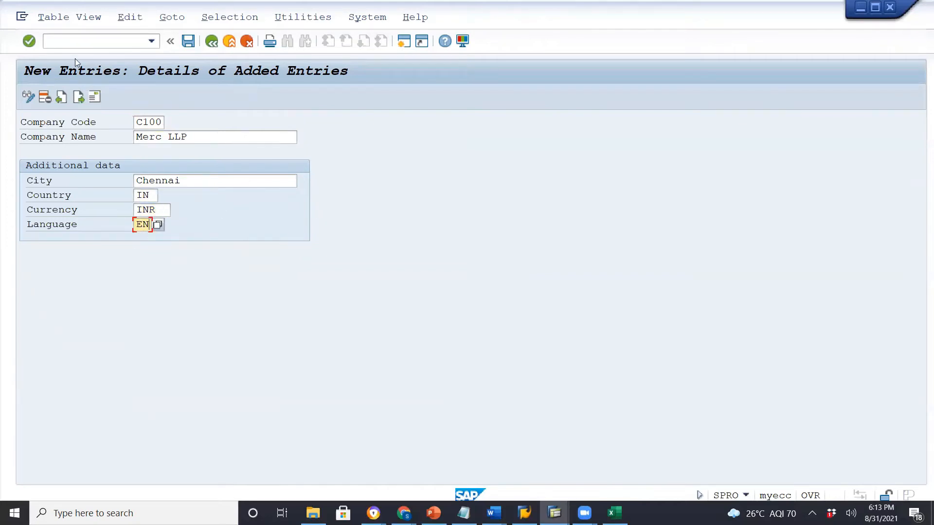
# - Open the address of company code C100 and set title Company, name Merc LLP and search term Merc
pyautogui.click(96, 97)
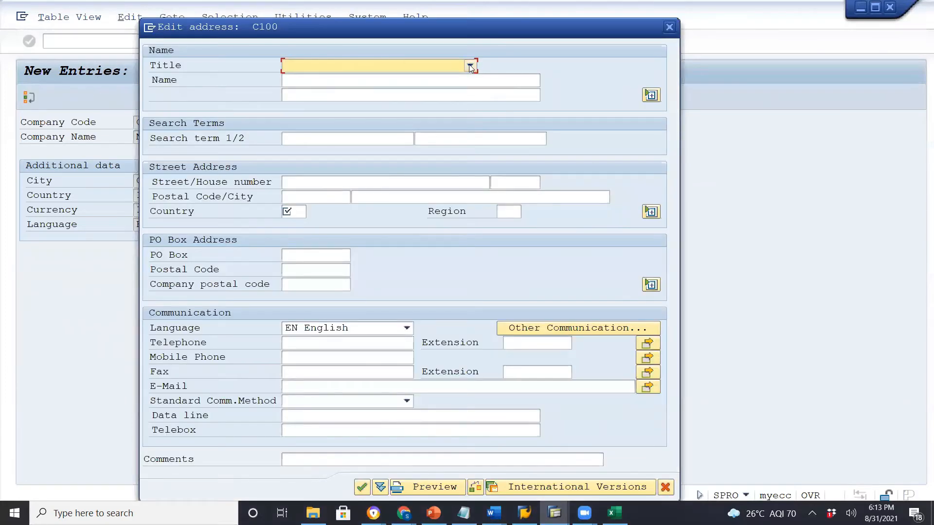
pyautogui.click(470, 67)
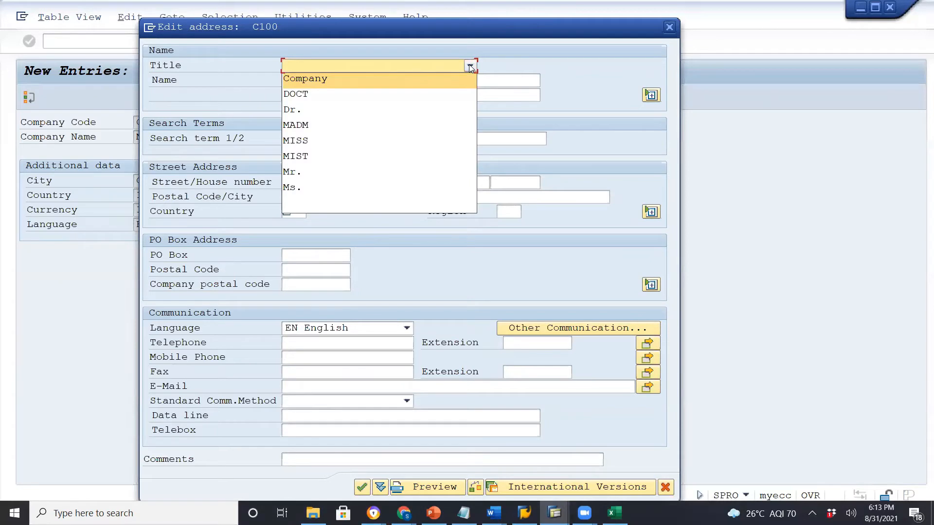
pyautogui.click(444, 78)
pyautogui.click(413, 80)
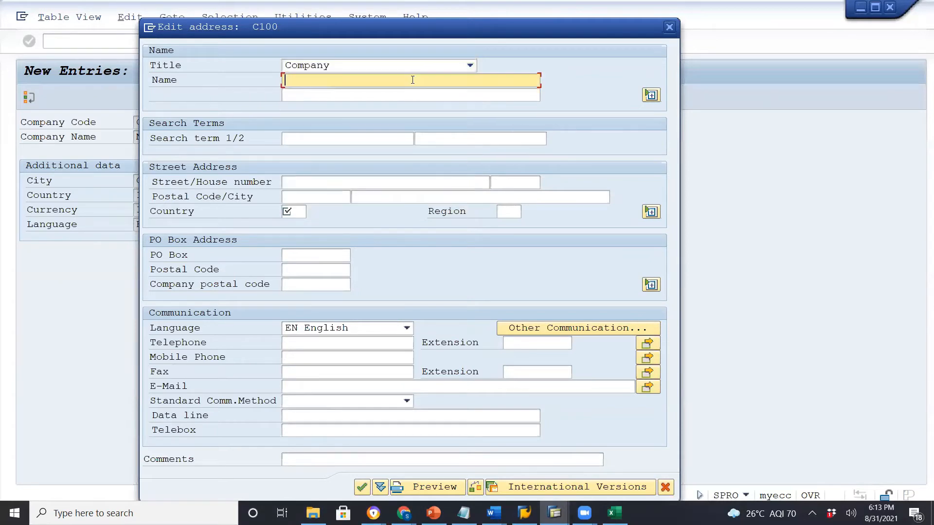
pyautogui.write('MErc')
pyautogui.press('BackSpace')
pyautogui.press('BackSpace')
pyautogui.press('BackSpace')
pyautogui.write('erc LLP')
pyautogui.click(365, 138)
pyautogui.write('Merc')
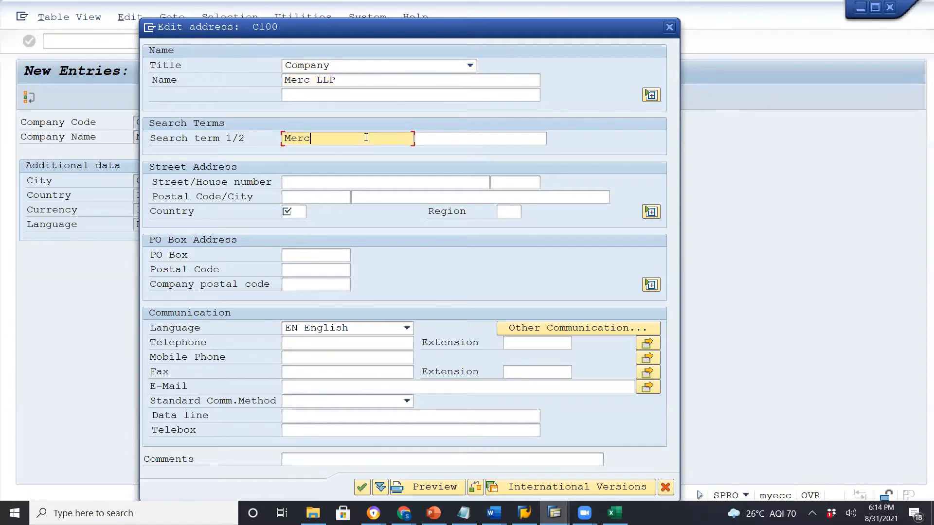
# - Enter the street address and postal code, set the address country to IN, and confirm the address
pyautogui.click(335, 183)
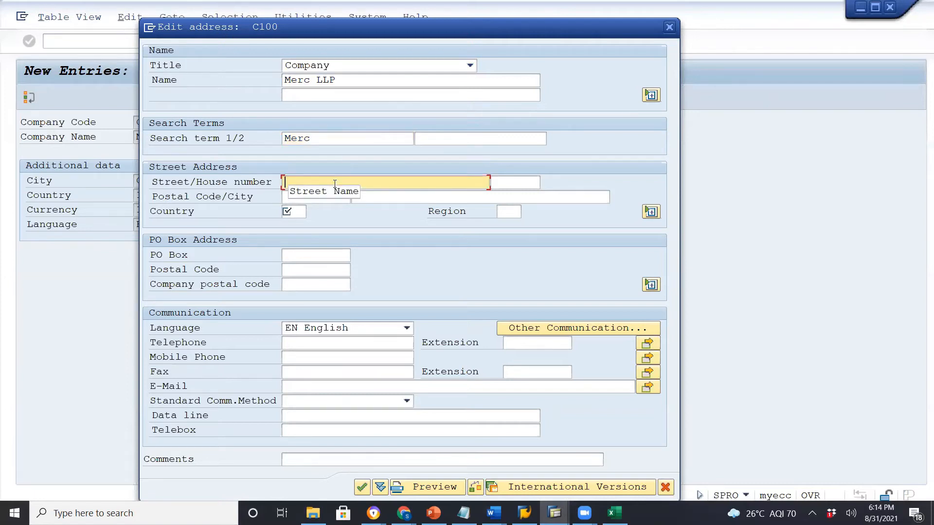
pyautogui.write('100 ')
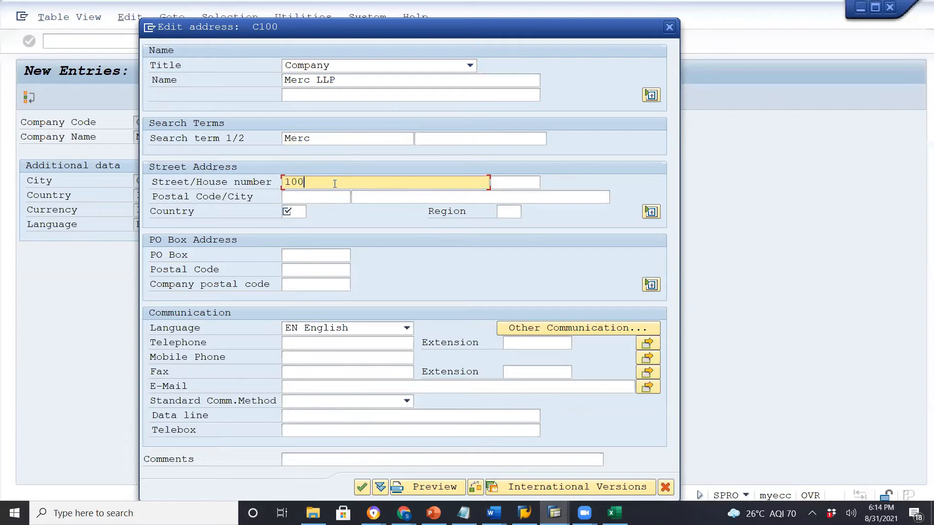
pyautogui.write('MG Road')
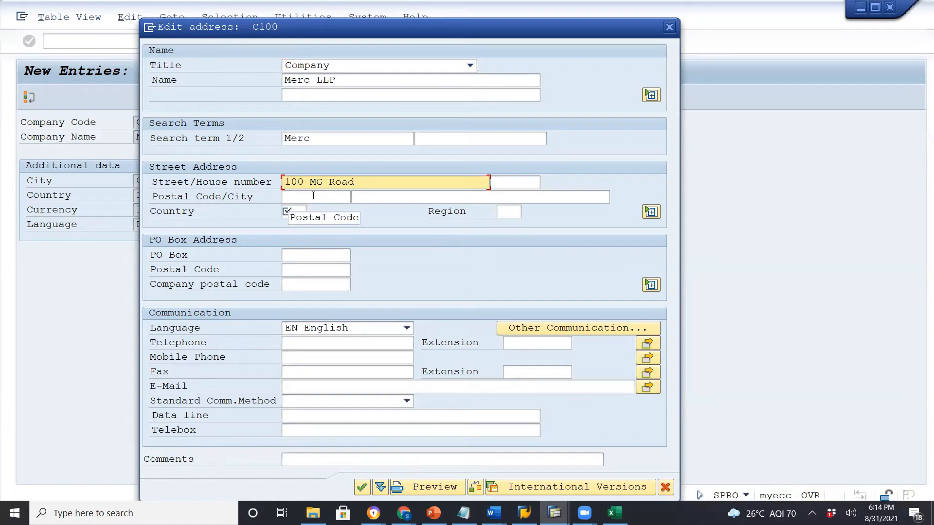
pyautogui.click(313, 196)
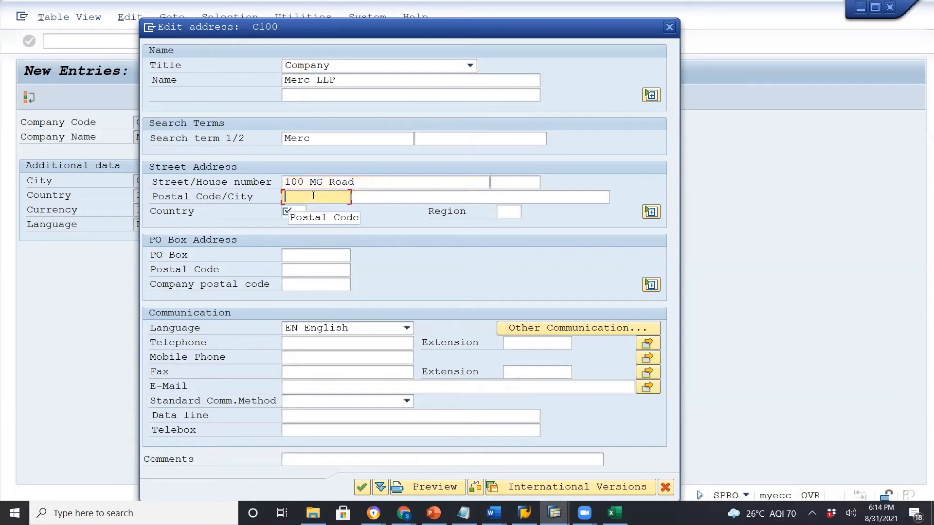
pyautogui.write('6')
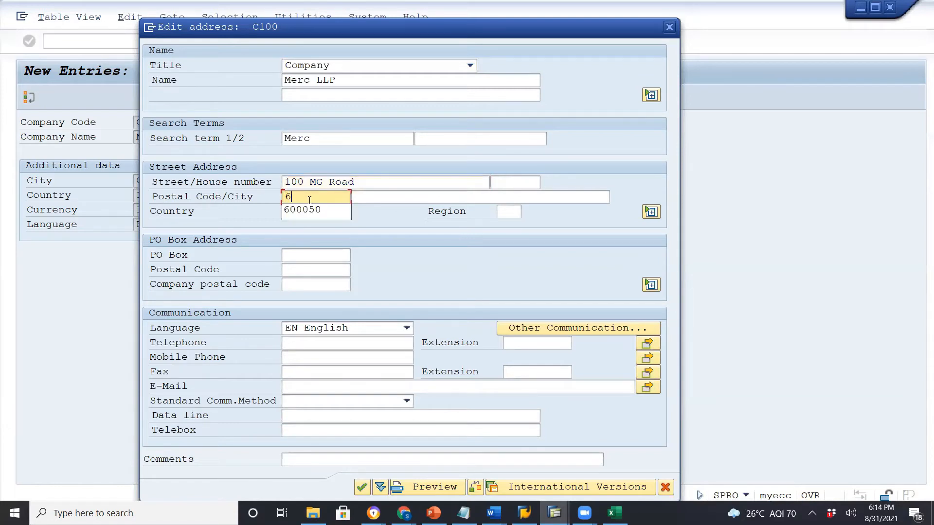
pyautogui.click(288, 210)
pyautogui.click(288, 212)
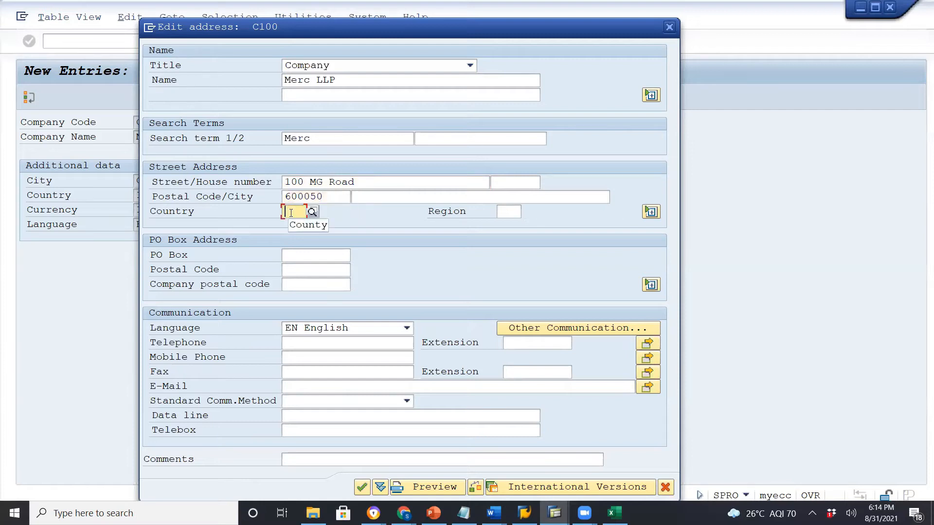
pyautogui.write('IN')
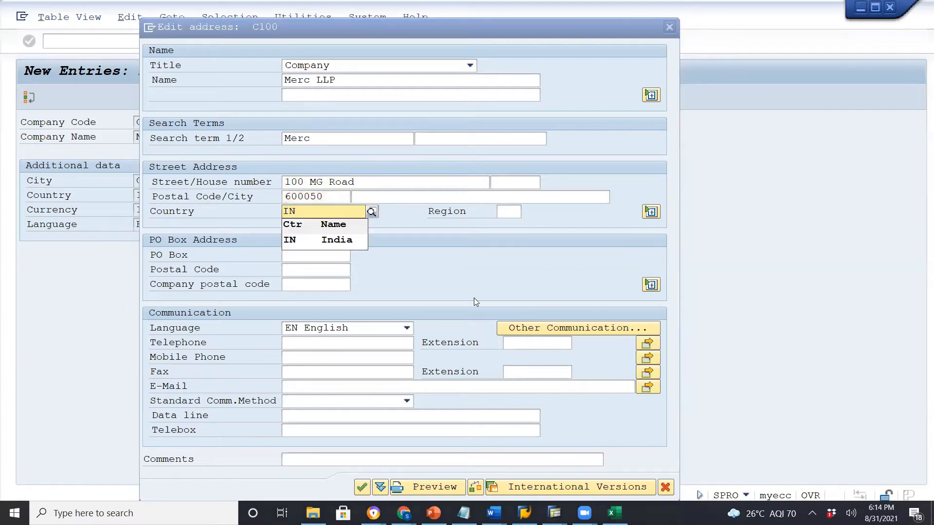
pyautogui.click(313, 235)
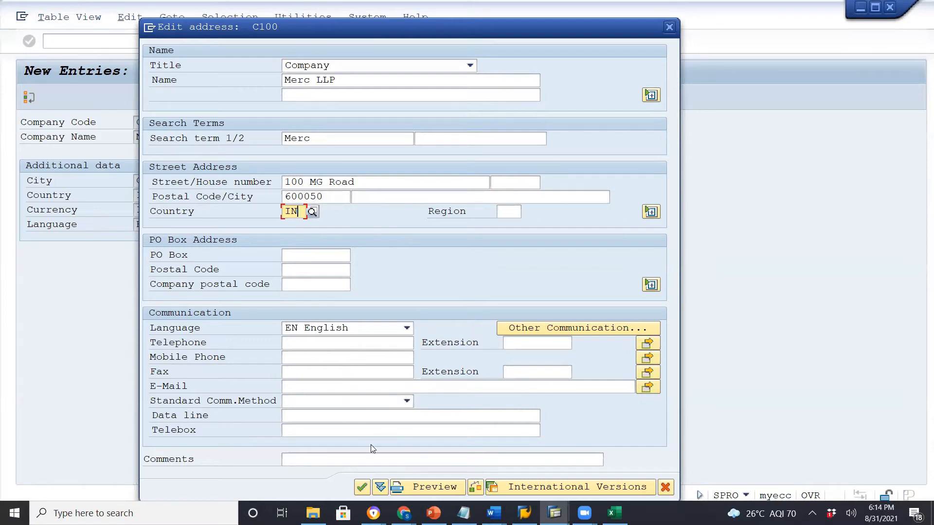
pyautogui.click(363, 487)
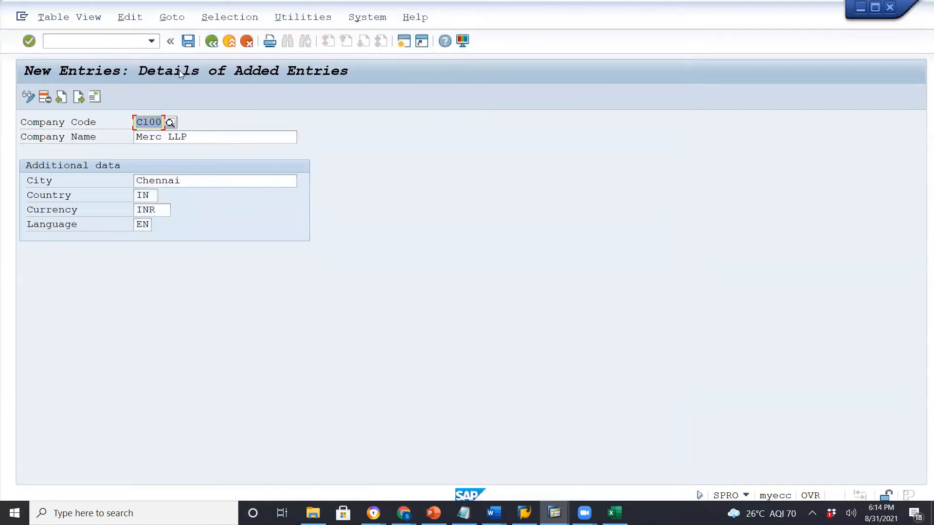
# - Start saving the company code, keeping the address title Company and setting the standard communication method to E-Mail without an e-mail address
pyautogui.click(189, 41)
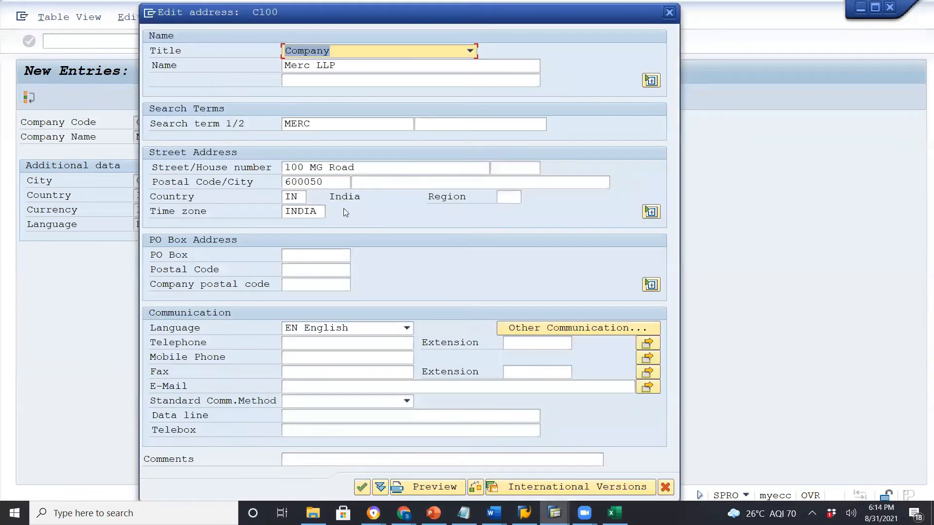
pyautogui.press('F4')
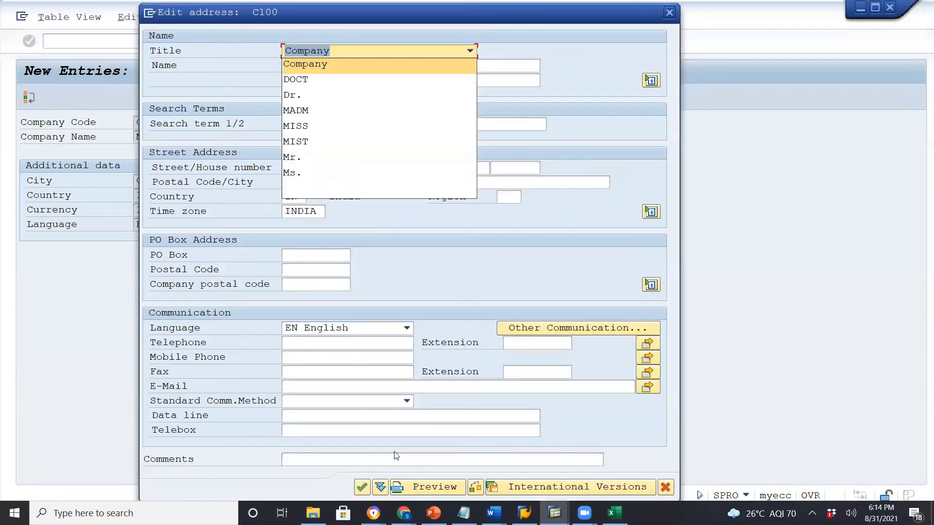
pyautogui.click(433, 68)
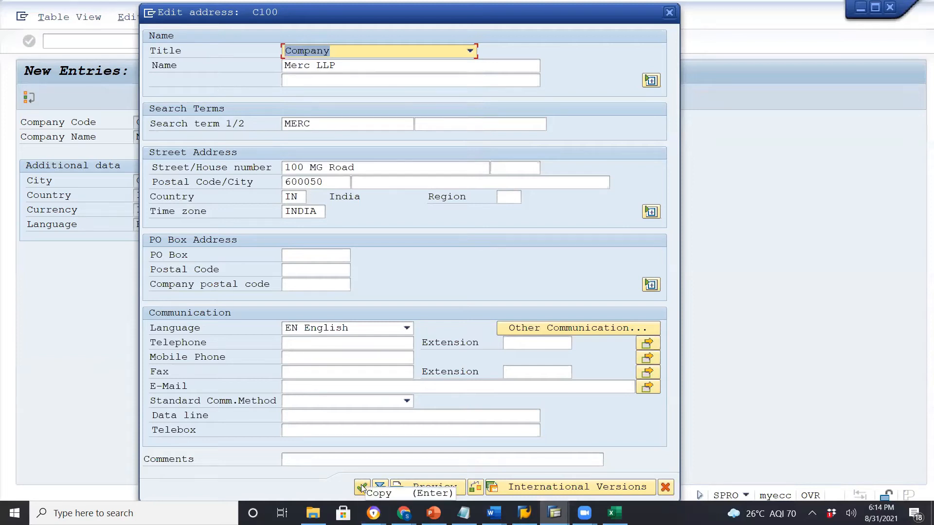
pyautogui.click(407, 402)
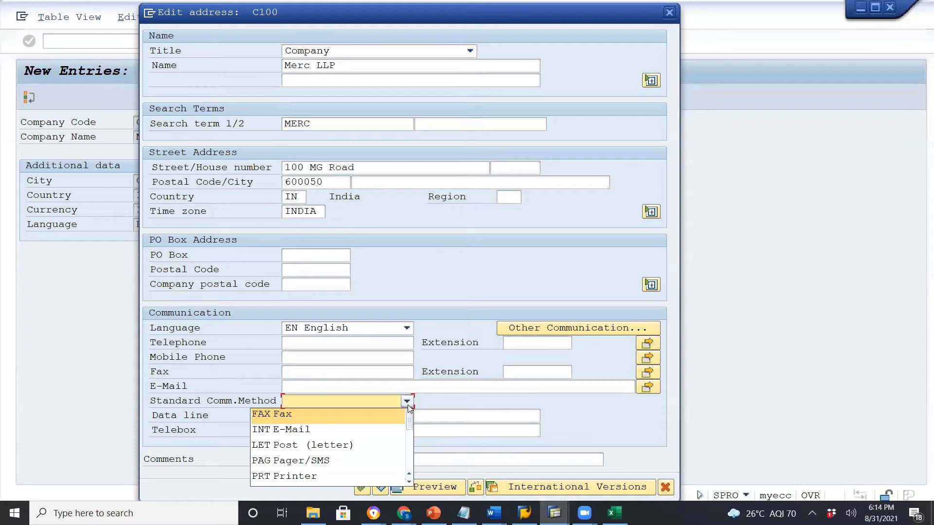
pyautogui.click(376, 432)
pyautogui.click(362, 487)
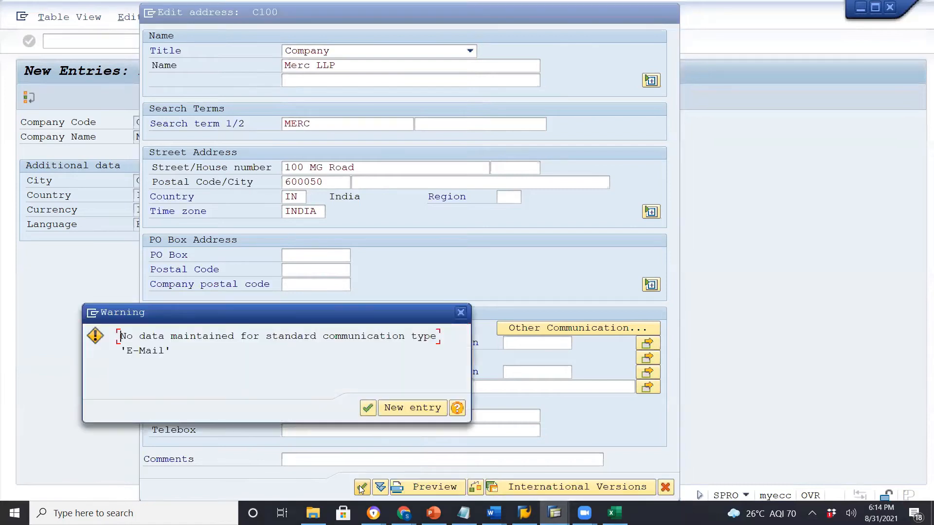
pyautogui.click(369, 407)
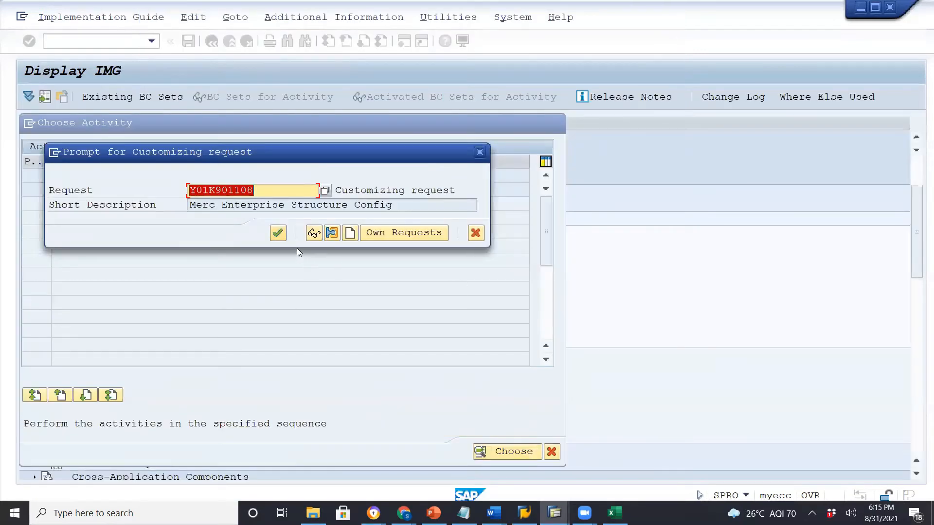
# - Save company code C100 in the customizing request Merc Enterprise Structure Config and return to the IMG structure
pyautogui.click(278, 234)
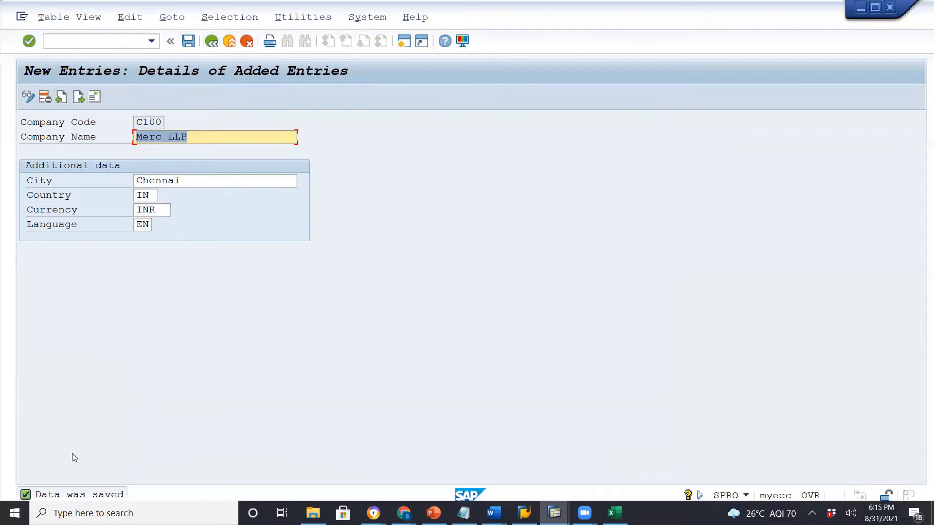
pyautogui.click(210, 42)
pyautogui.click(210, 42)
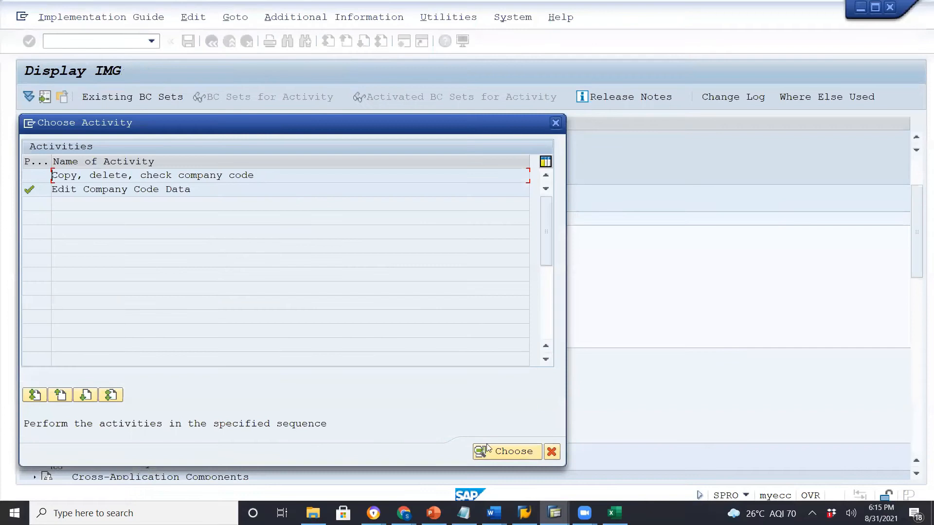
pyautogui.click(552, 451)
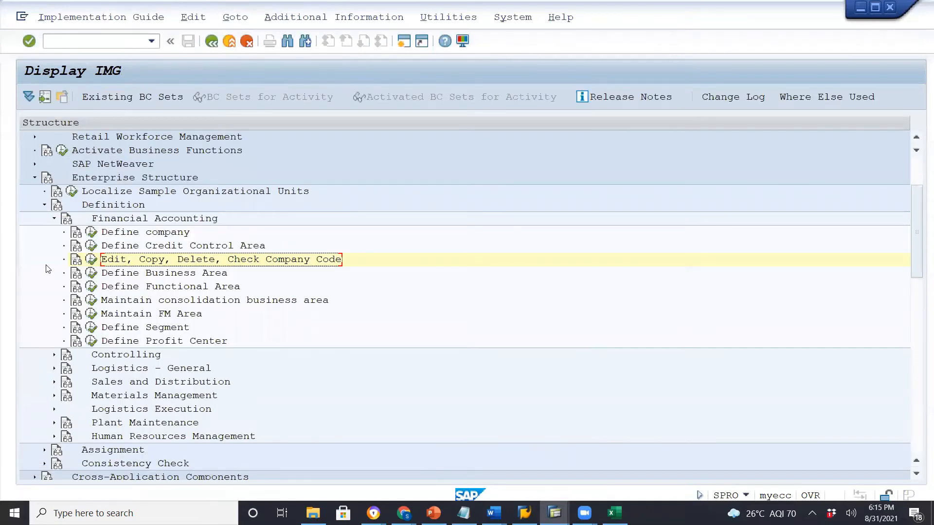
# - Open the valuation level definition under Logistics - General to check the valuation level, and return to the IMG structure
pyautogui.scroll(-2, 47, 269)
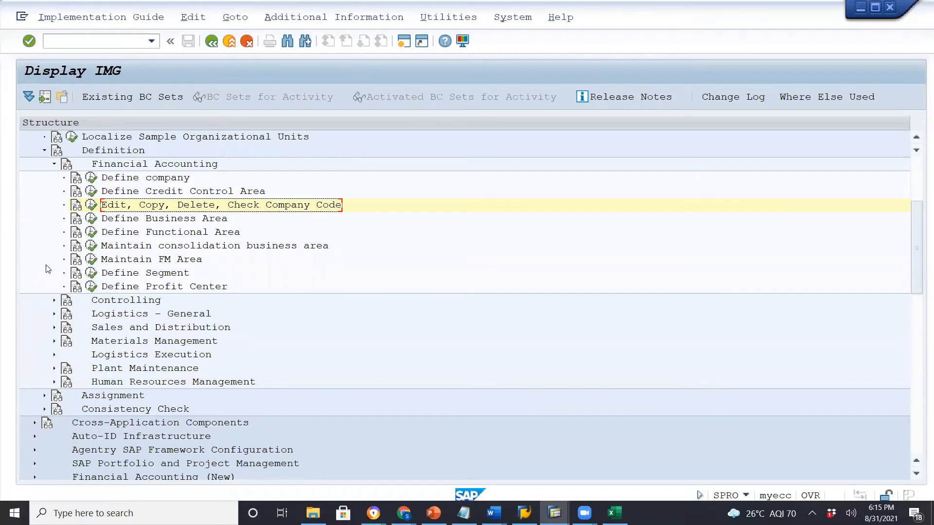
pyautogui.click(54, 165)
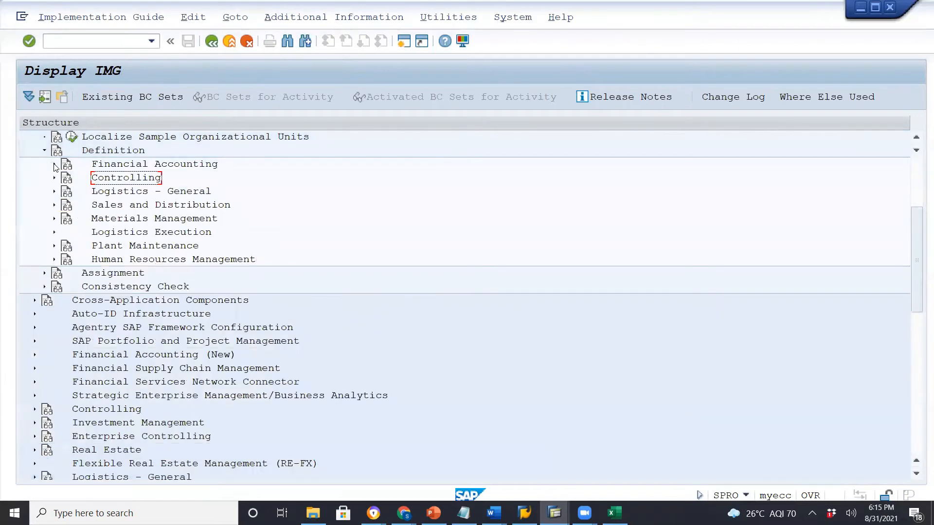
pyautogui.click(54, 193)
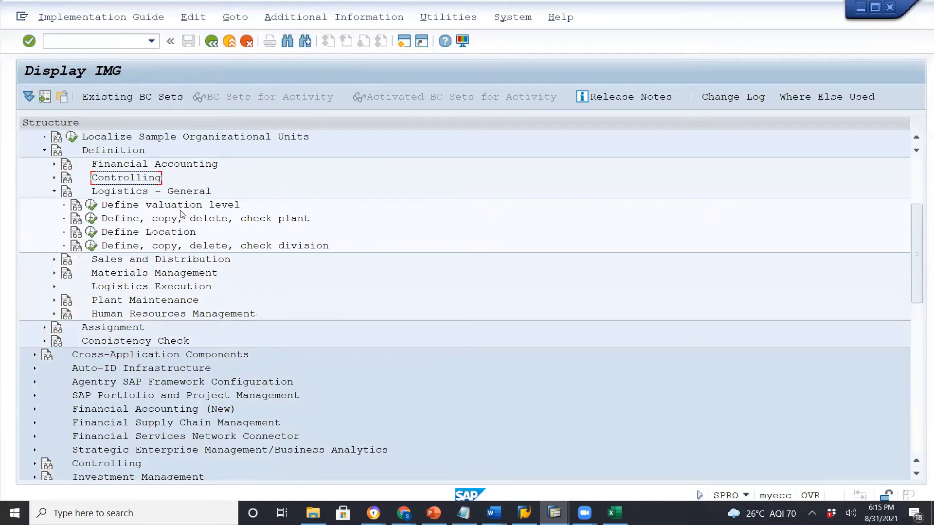
pyautogui.click(91, 204)
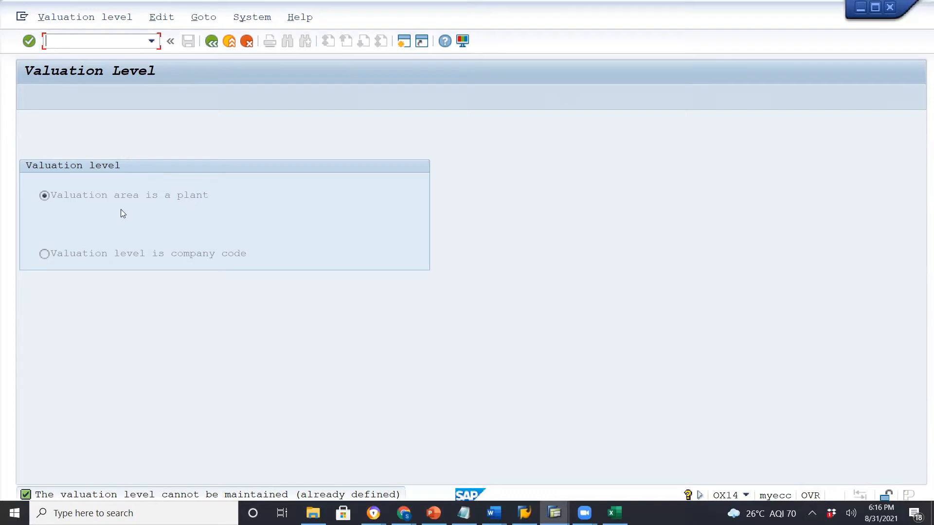
pyautogui.click(214, 44)
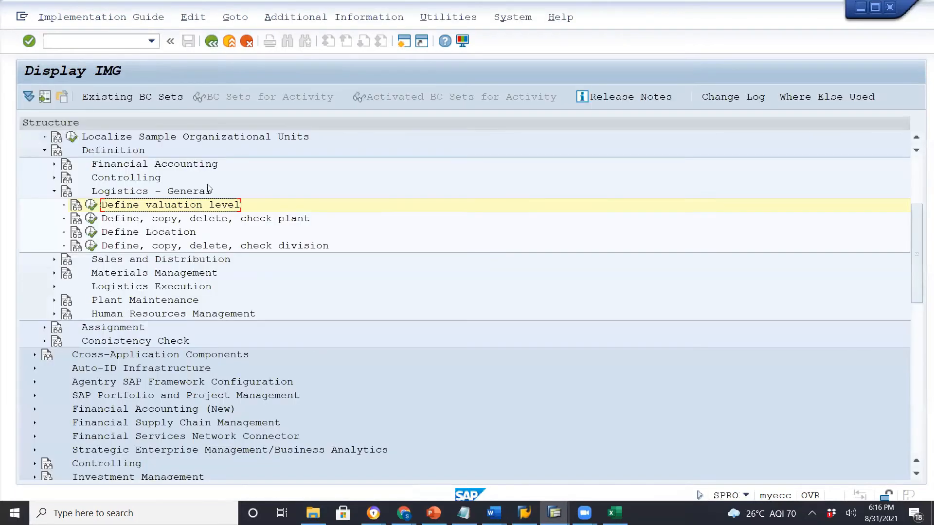
# - Open the Define Plant activity and position the plant overview at P400
pyautogui.click(91, 220)
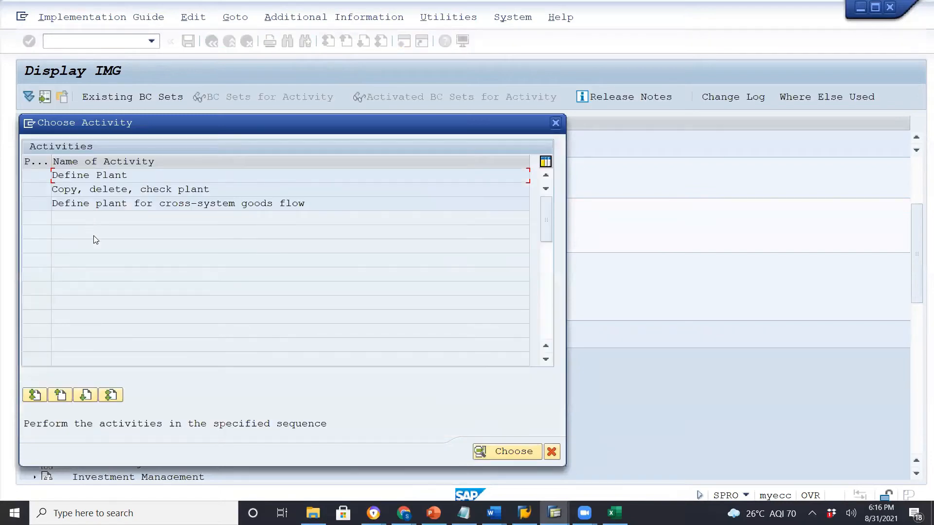
pyautogui.doubleClick(96, 175)
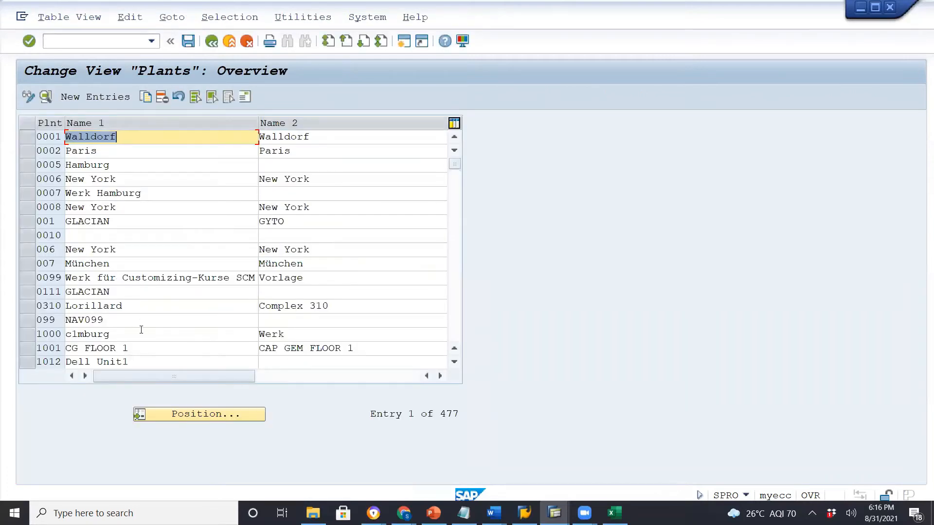
pyautogui.click(204, 414)
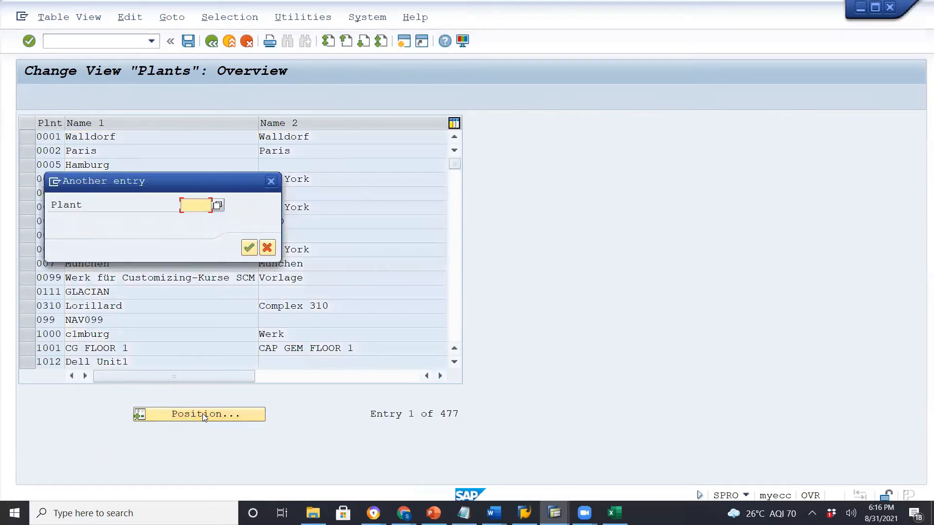
pyautogui.write('P')
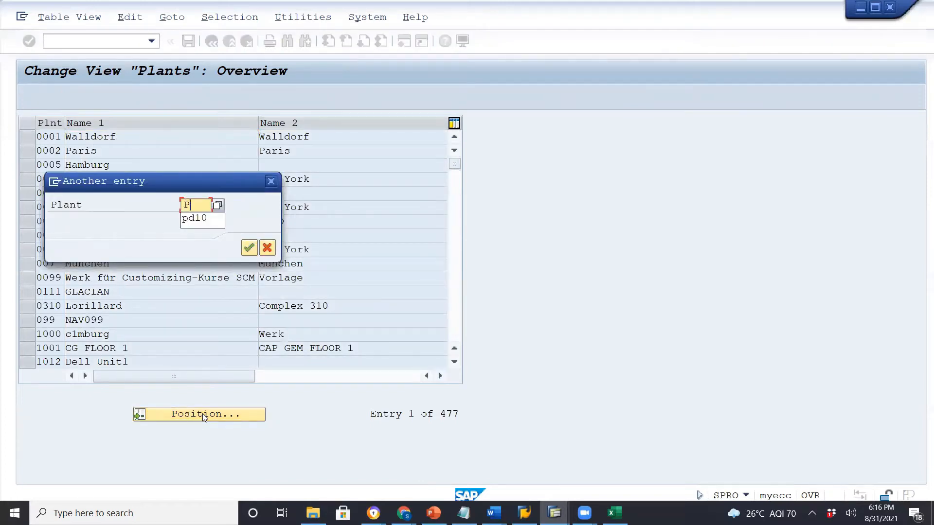
pyautogui.write('400')
pyautogui.press('Return')
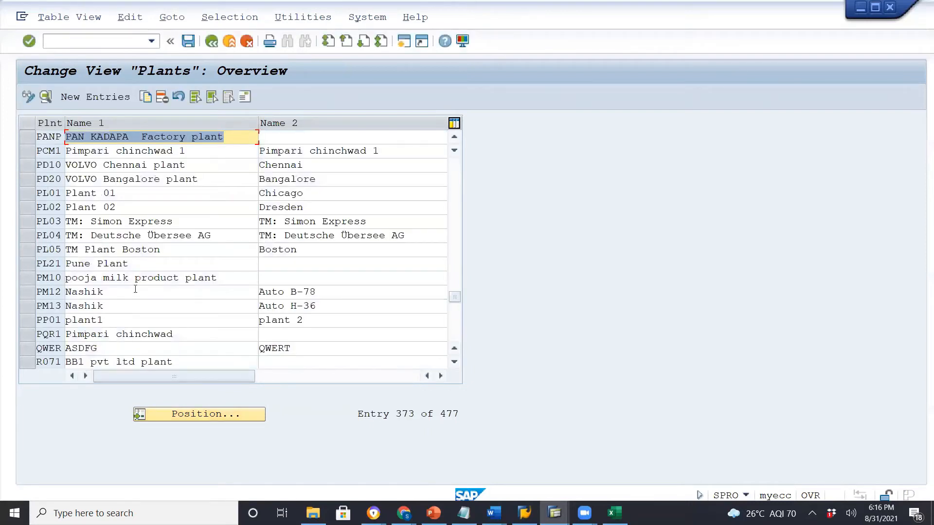
# - Create a new plant entry P400 with Name 1 Merc Trucks, leaving Name 2 empty
pyautogui.click(109, 96)
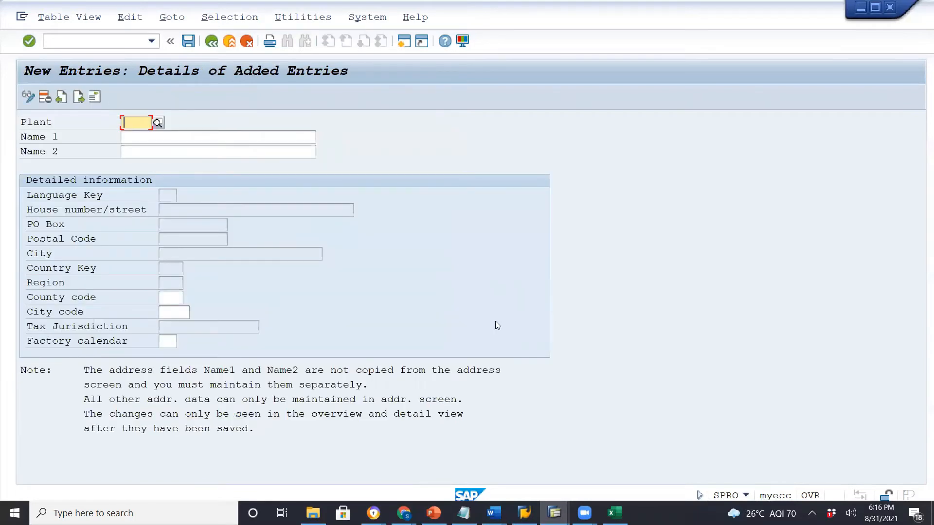
pyautogui.write('P400')
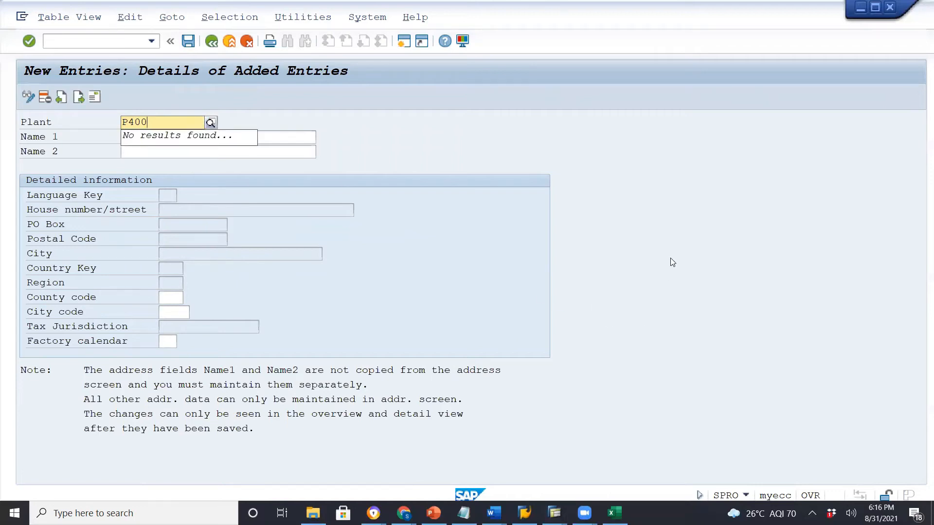
pyautogui.press('Escape')
pyautogui.click(246, 138)
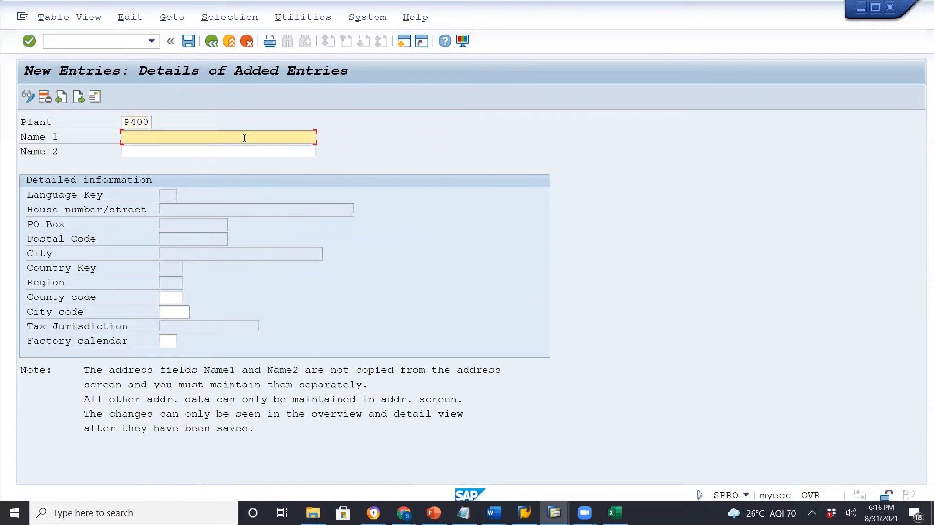
pyautogui.write('Merc Trucks')
pyautogui.click(235, 154)
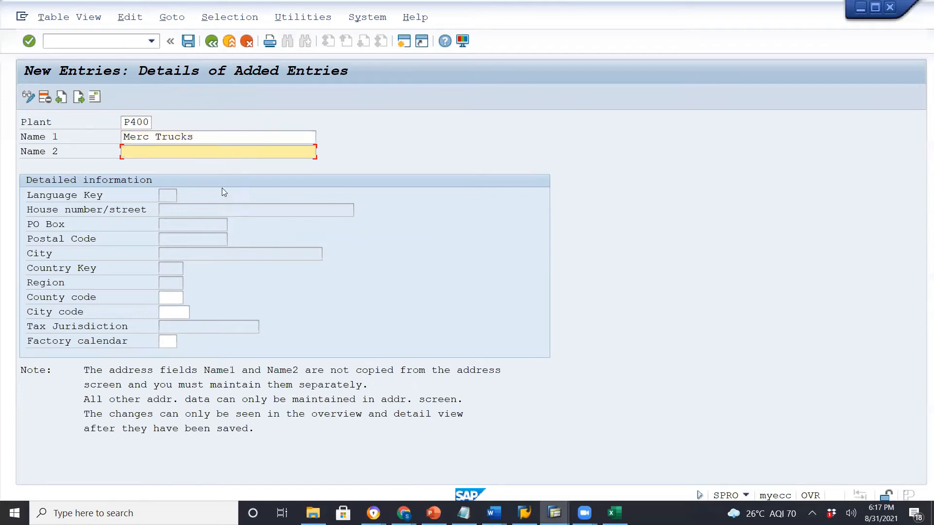
# - Try IN as the plant's county code and look through the available city codes without choosing one
pyautogui.click(178, 298)
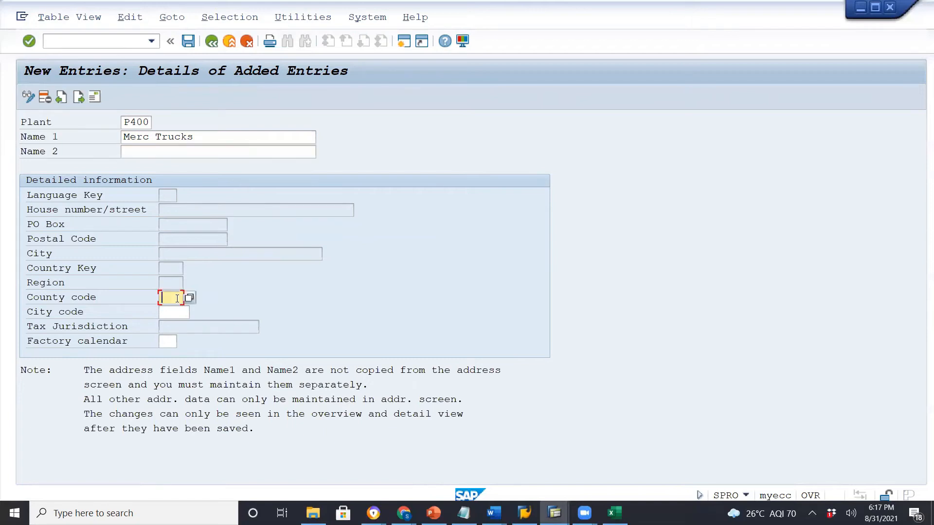
pyautogui.write('IN')
pyautogui.click(173, 314)
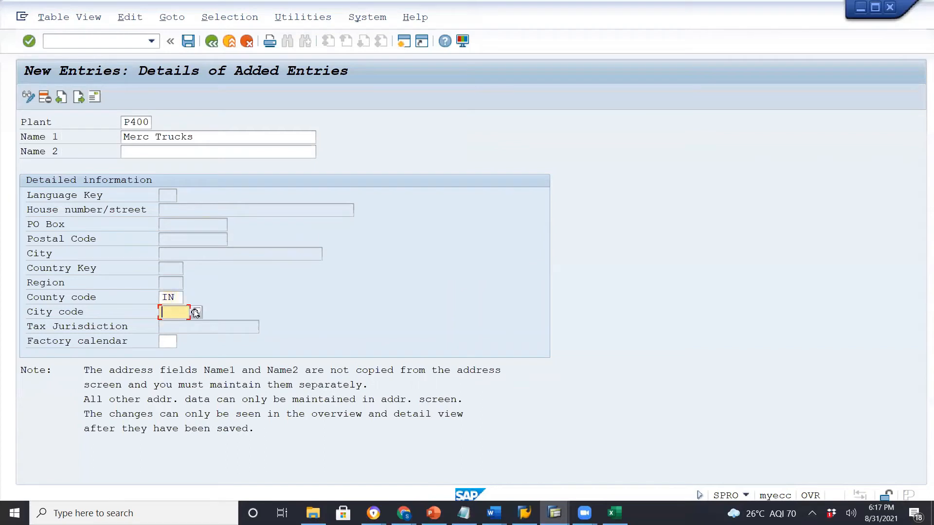
pyautogui.click(196, 312)
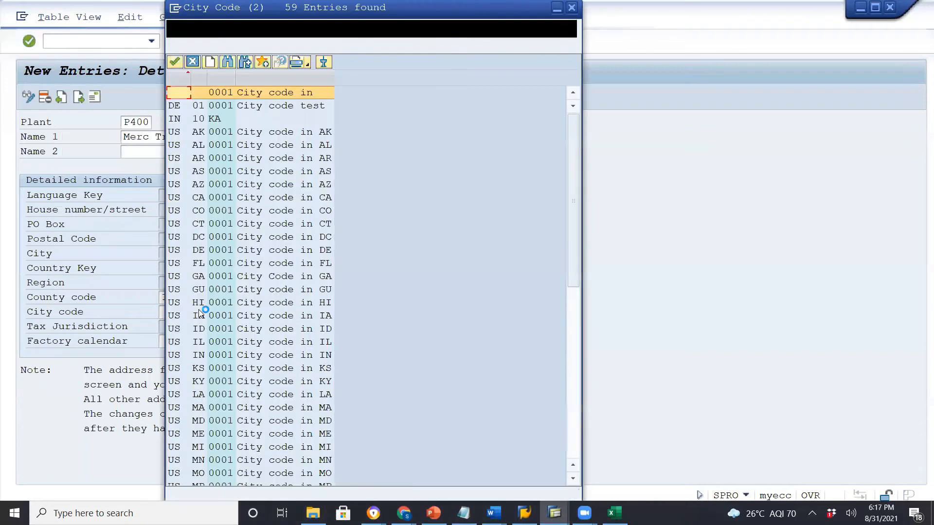
pyautogui.scroll(-10, 243, 356)
pyautogui.scroll(4, 243, 357)
pyautogui.scroll(6, 243, 357)
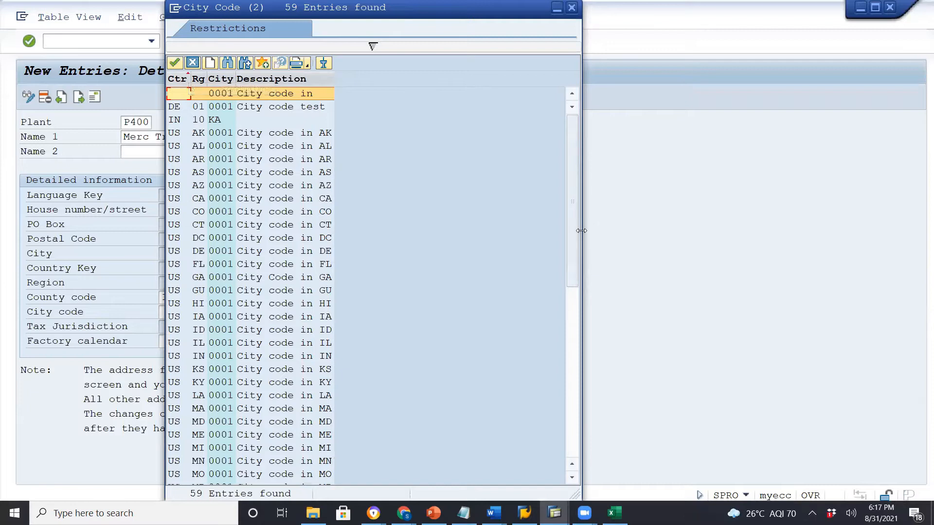
pyautogui.moveTo(574, 234); pyautogui.dragTo(573, 455)
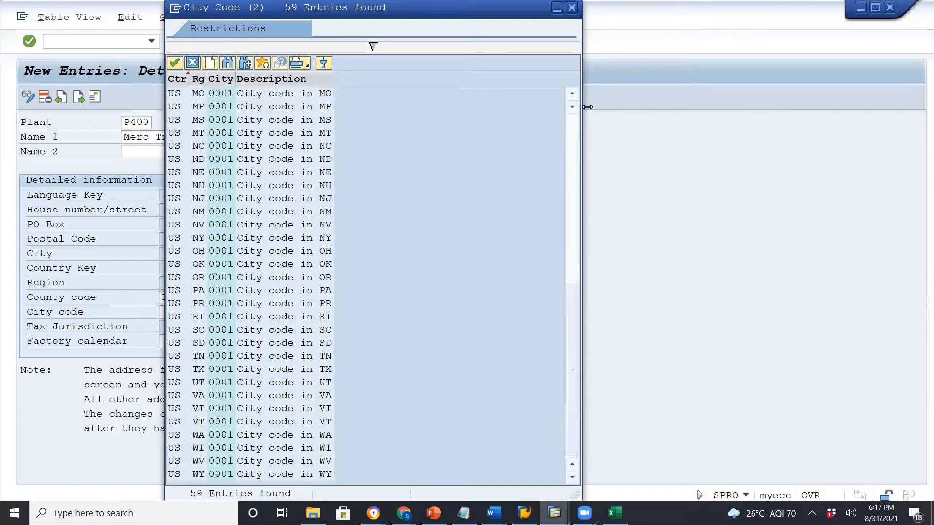
pyautogui.click(572, 8)
pyautogui.click(168, 314)
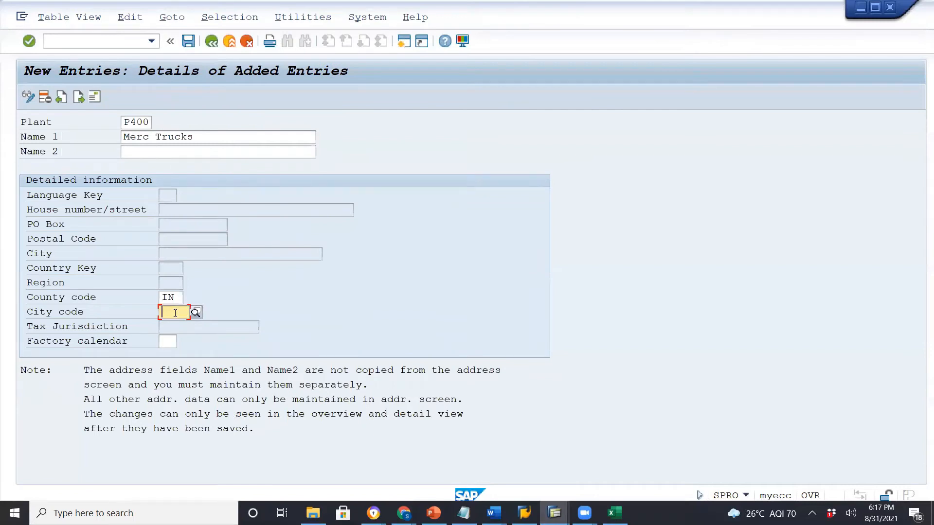
# - Set the plant's factory calendar to 01, the Germany standard calendar, and clear the county code
pyautogui.click(164, 341)
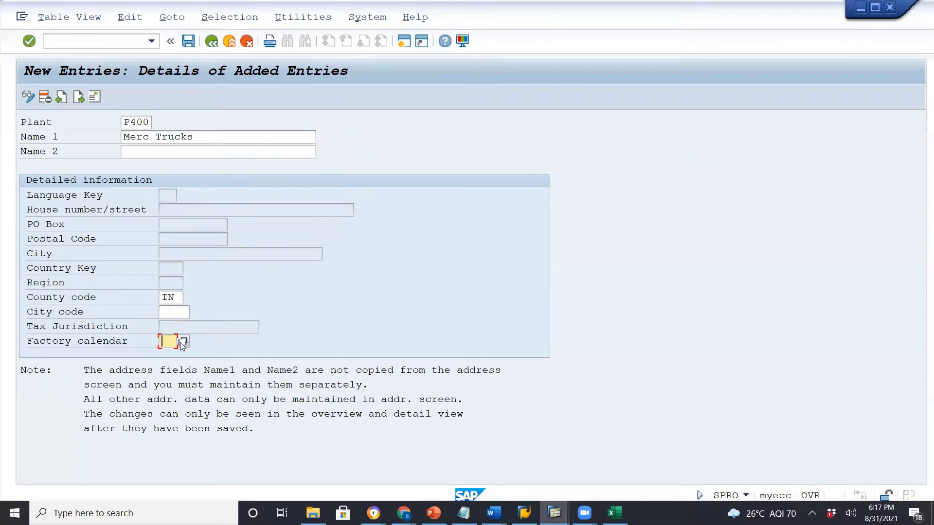
pyautogui.click(181, 343)
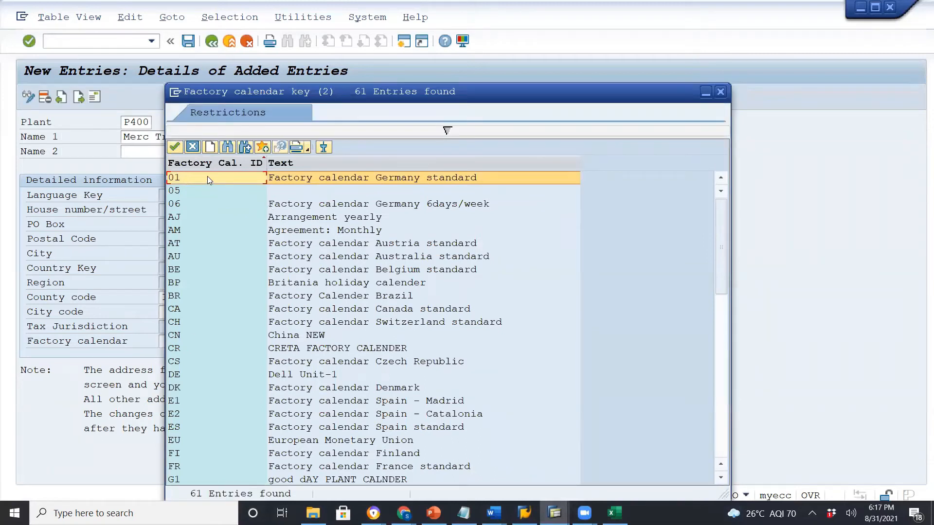
pyautogui.doubleClick(207, 177)
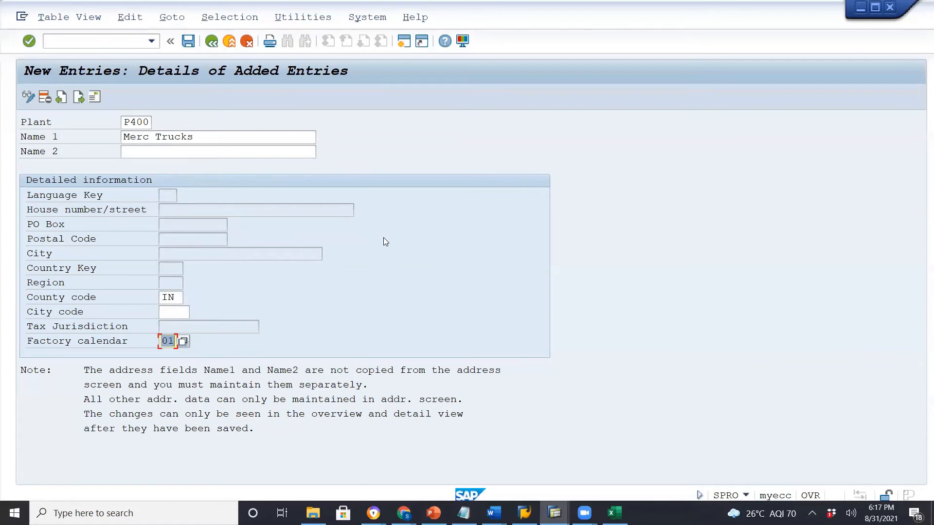
pyautogui.press('Return')
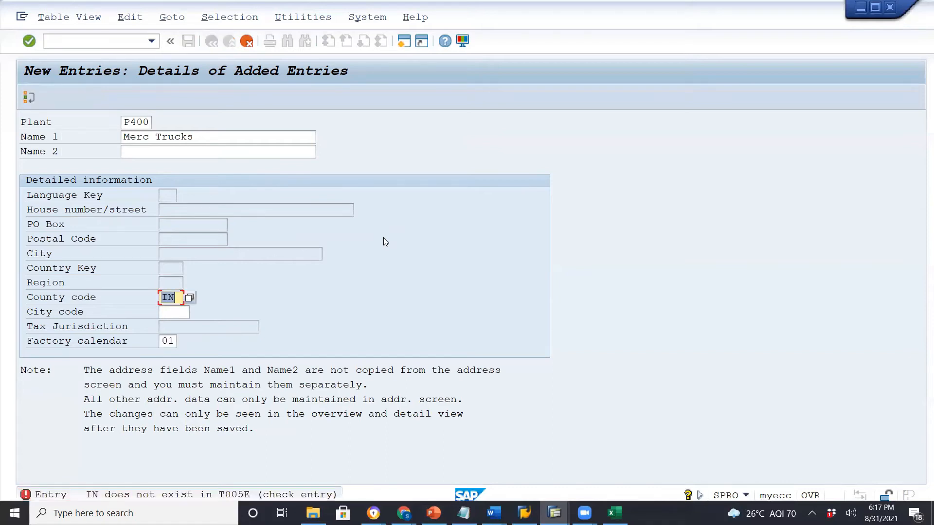
pyautogui.press('Delete')
pyautogui.press('Return')
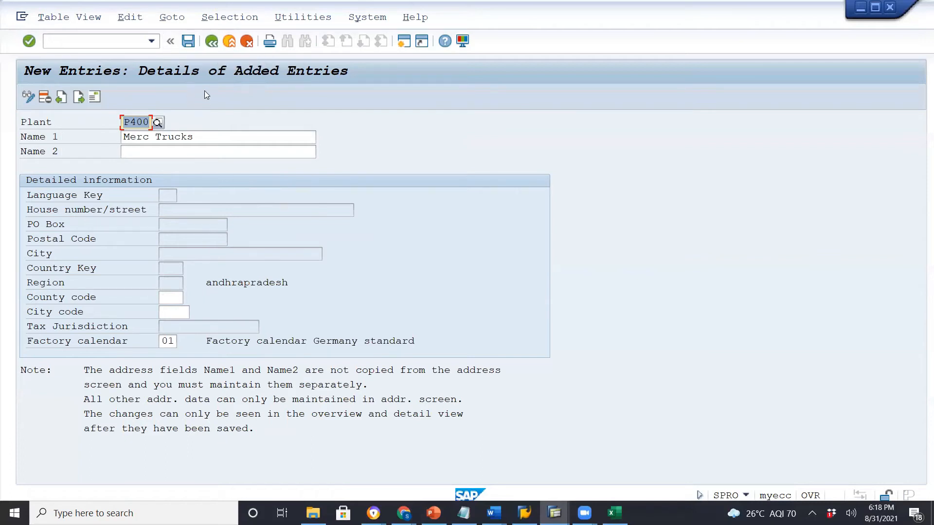
# - Start saving plant P400 and set its address title to Company and name to Merc Trucks
pyautogui.click(189, 41)
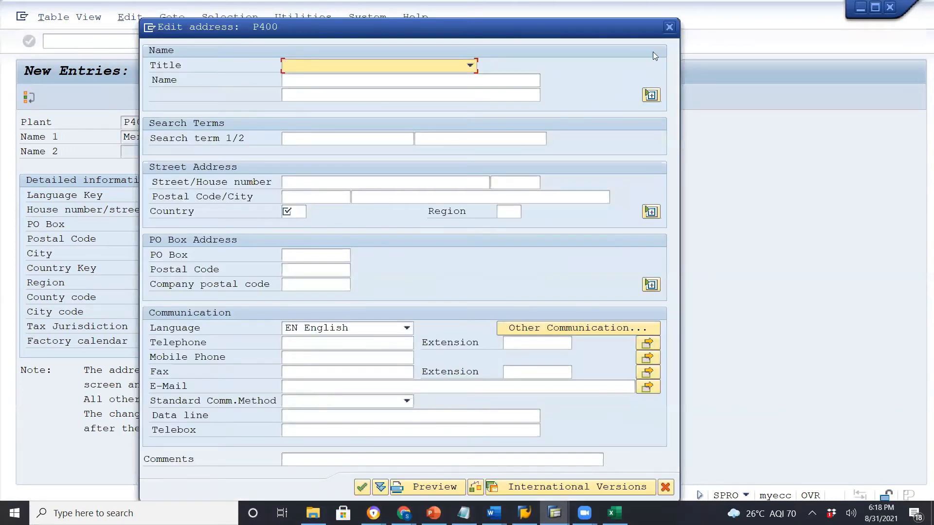
pyautogui.press('F4')
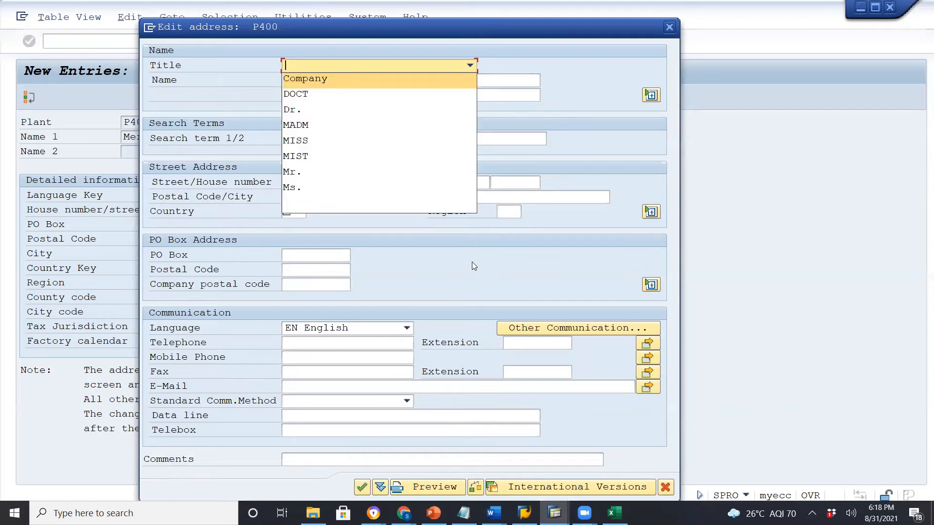
pyautogui.press('Escape')
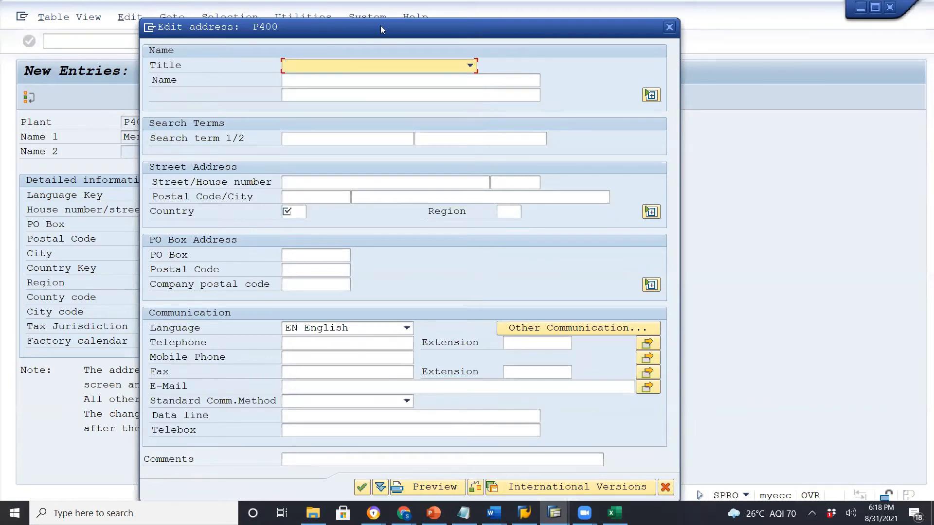
pyautogui.moveTo(379, 25); pyautogui.dragTo(530, 33)
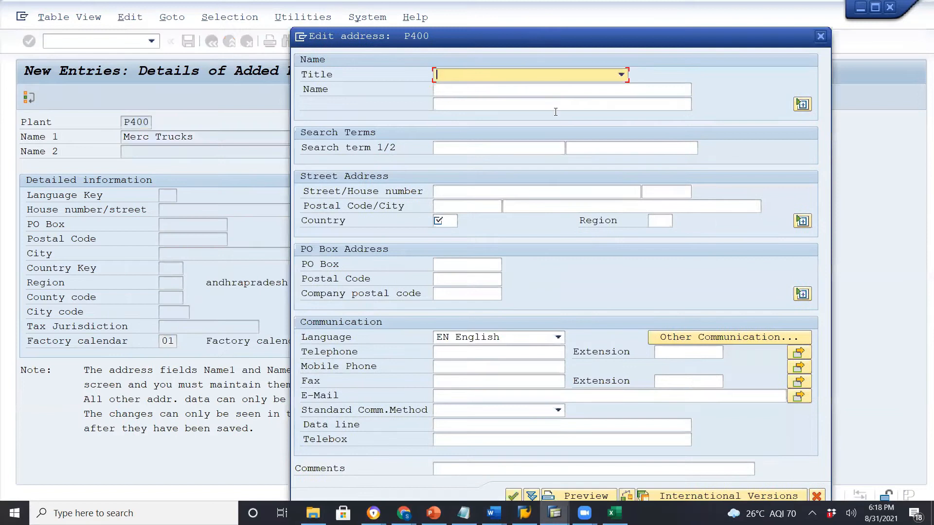
pyautogui.click(622, 76)
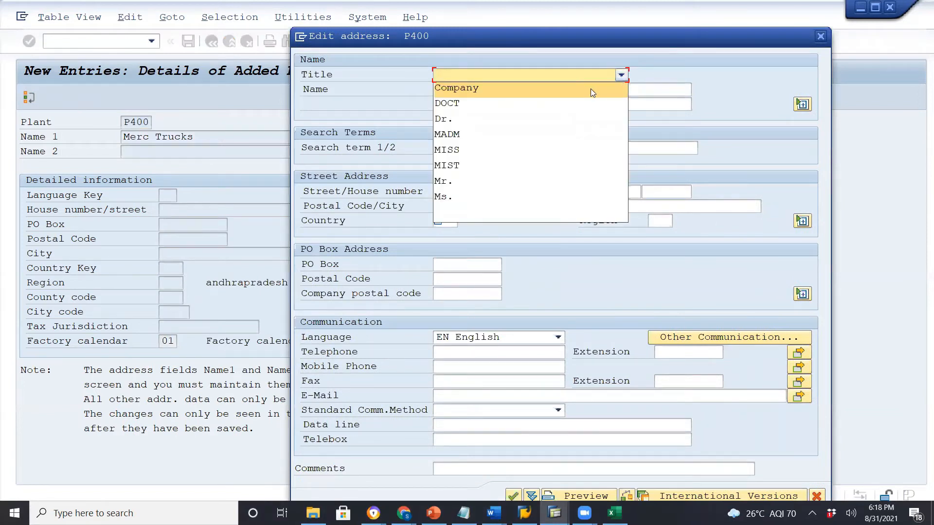
pyautogui.click(591, 88)
pyautogui.click(536, 93)
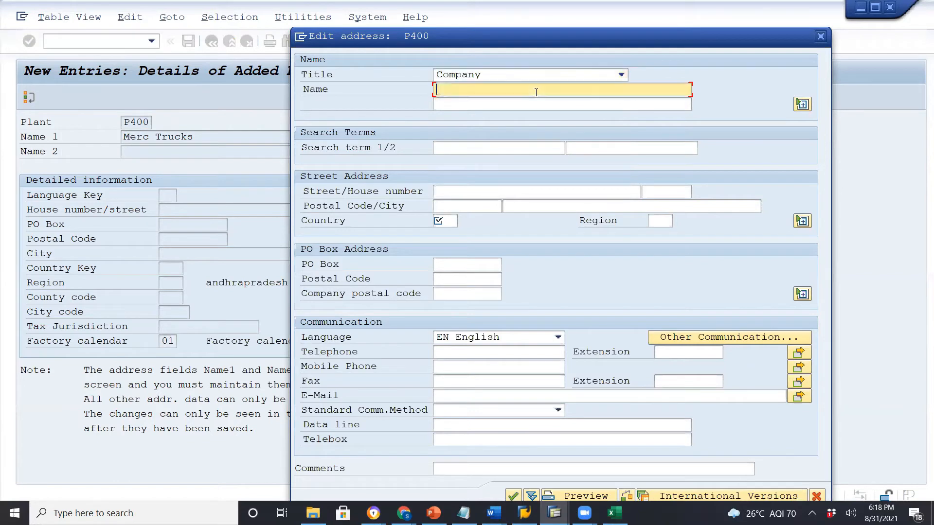
pyautogui.write('Merc Trucks')
# - Set the first search term of plant P400's address to MercTrucks
pyautogui.click(501, 153)
pyautogui.write('S')
pyautogui.press('BackSpace')
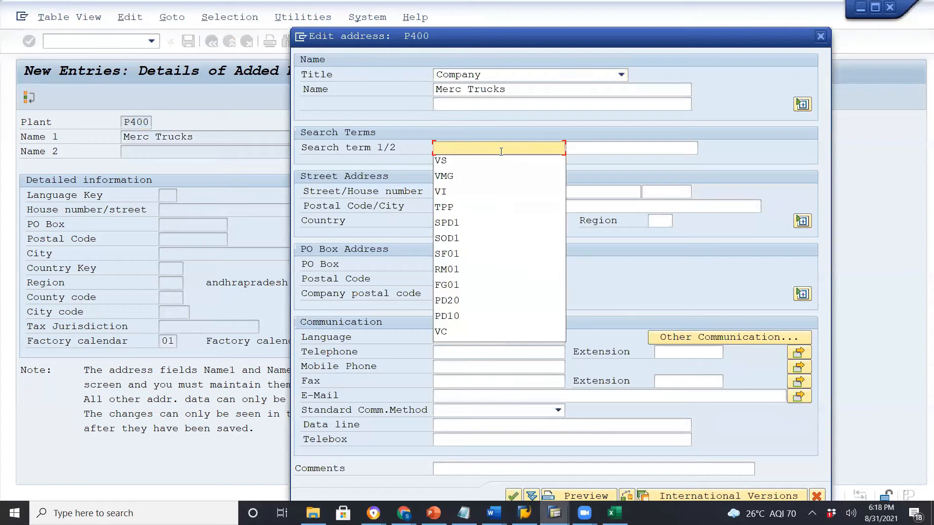
pyautogui.write('M')
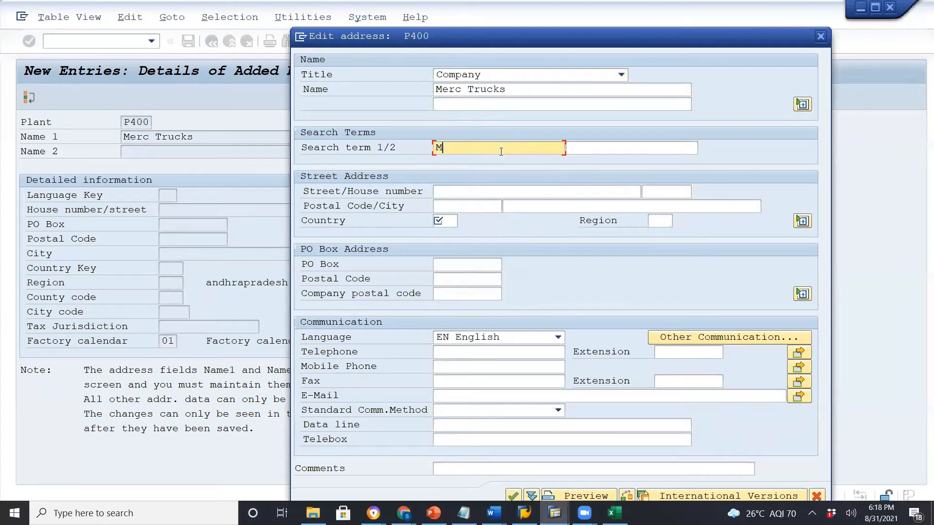
pyautogui.write('ercTrucks')
# - Enter the street and postal code in the street address of plant P400
pyautogui.click(479, 195)
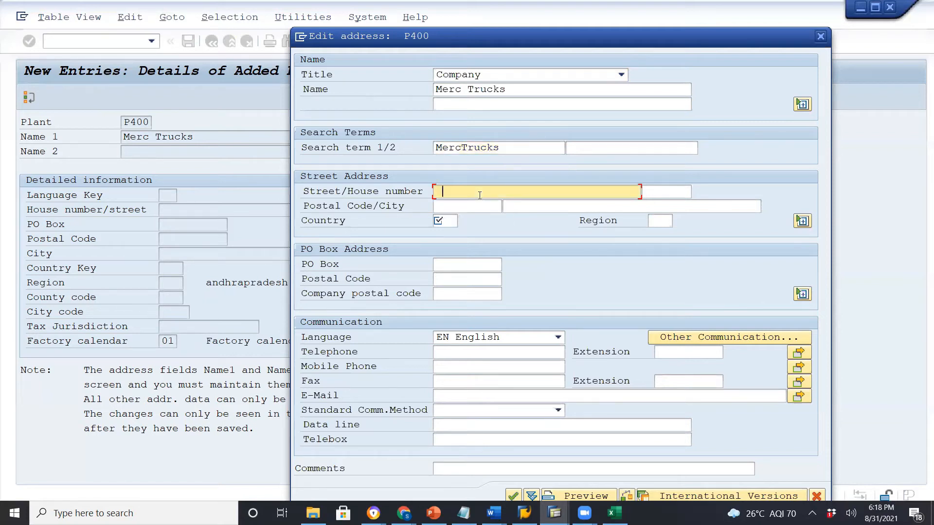
pyautogui.write('100 MG Road')
pyautogui.click(473, 206)
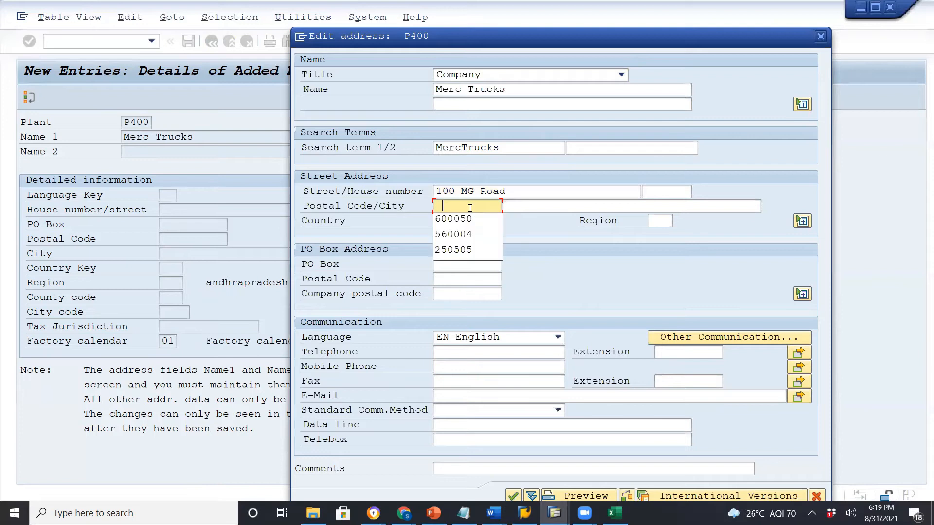
pyautogui.click(458, 219)
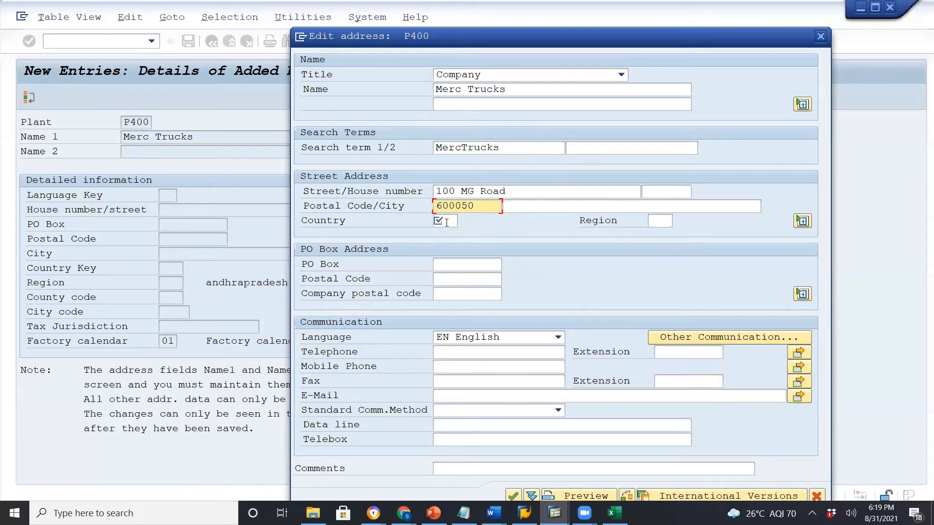
# - Set the country of plant P400's address to IN and its region to 22, Tamil Nadu
pyautogui.click(446, 222)
pyautogui.click(447, 222)
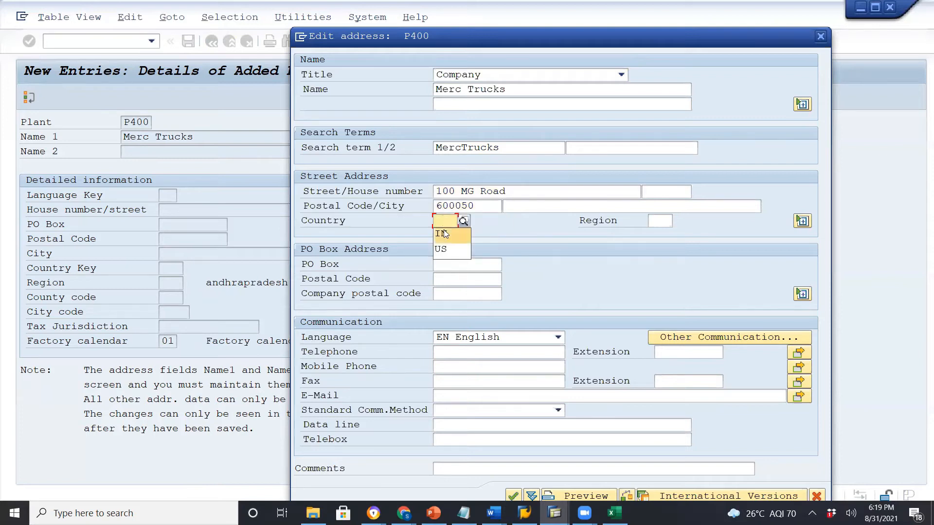
pyautogui.click(445, 235)
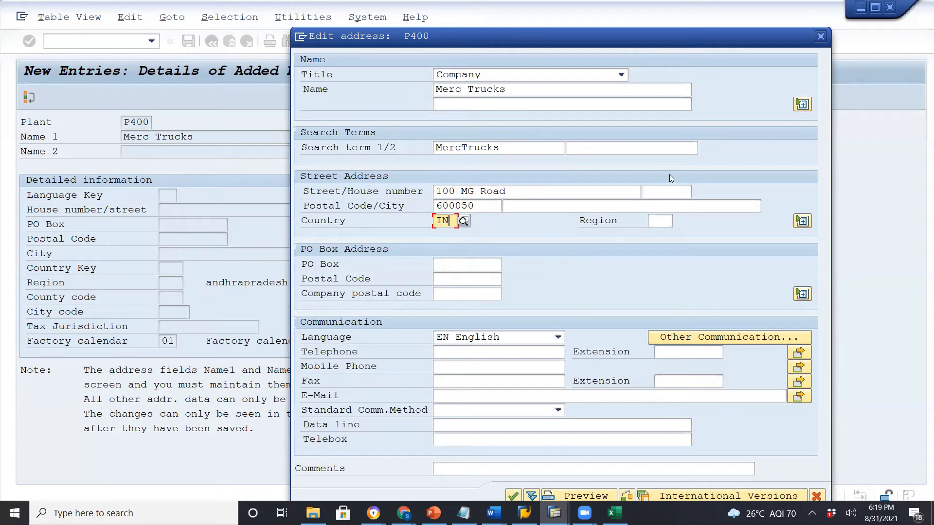
pyautogui.click(659, 220)
pyautogui.click(678, 221)
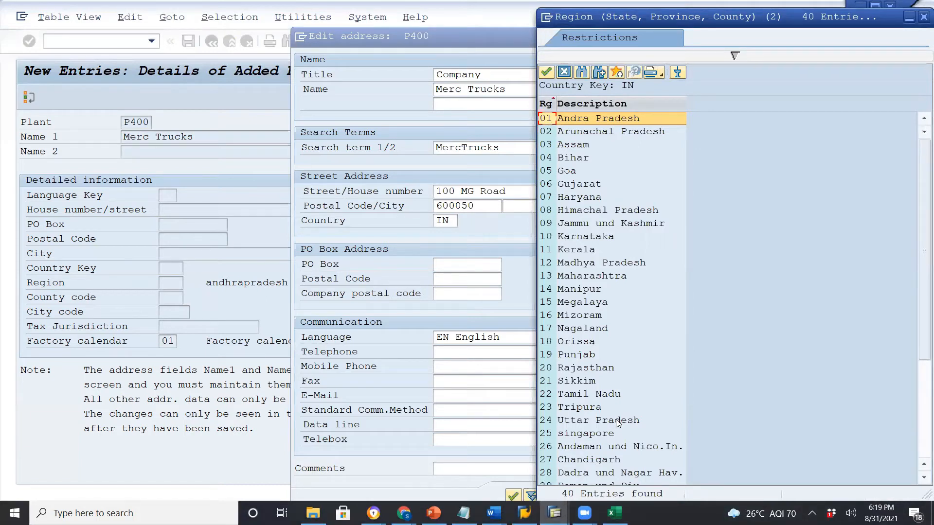
pyautogui.doubleClick(547, 395)
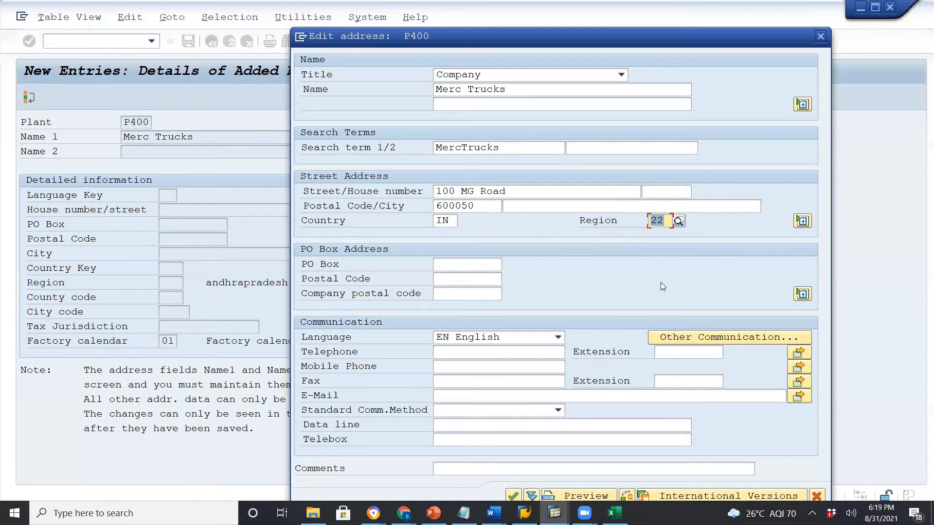
# - Save plant P400 with its address under the Merc Enterprise Structure Config customizing request and return to the plants overview
pyautogui.press('Return')
pyautogui.hotkey('ctrl', 's')
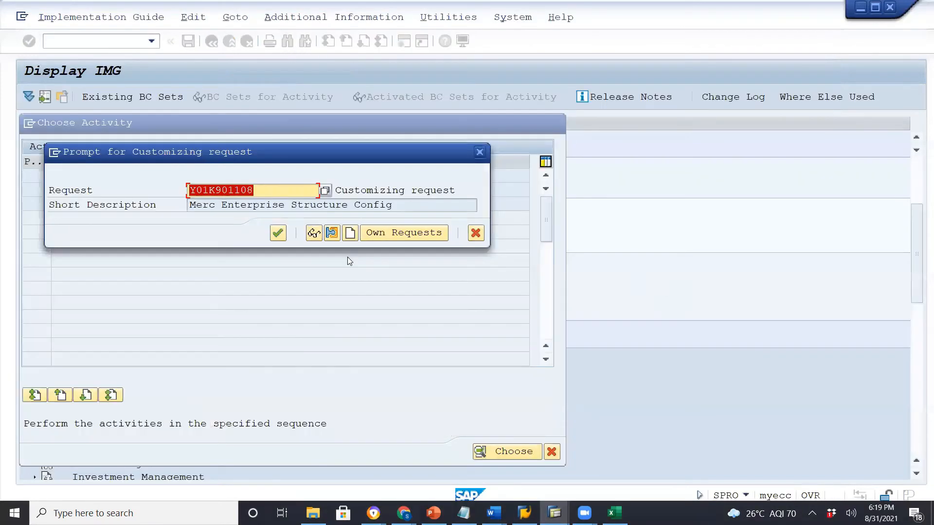
pyautogui.click(280, 237)
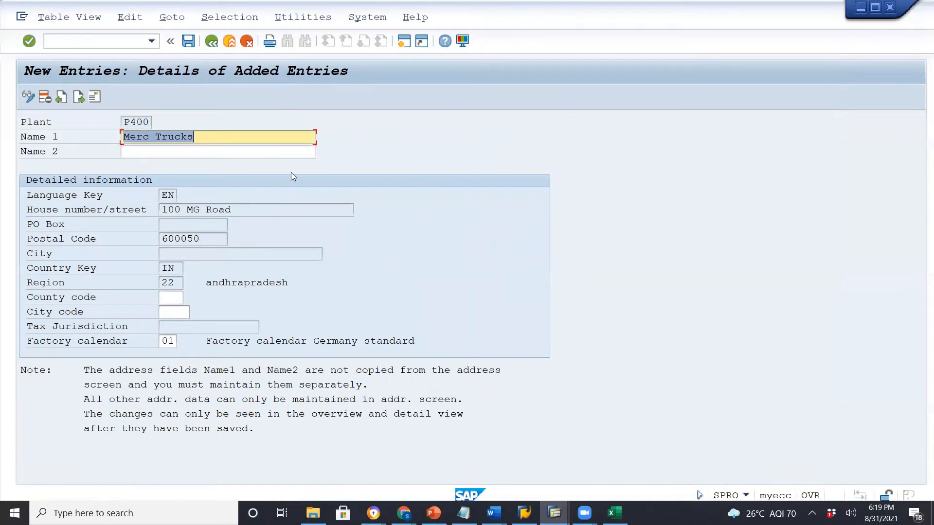
pyautogui.click(189, 42)
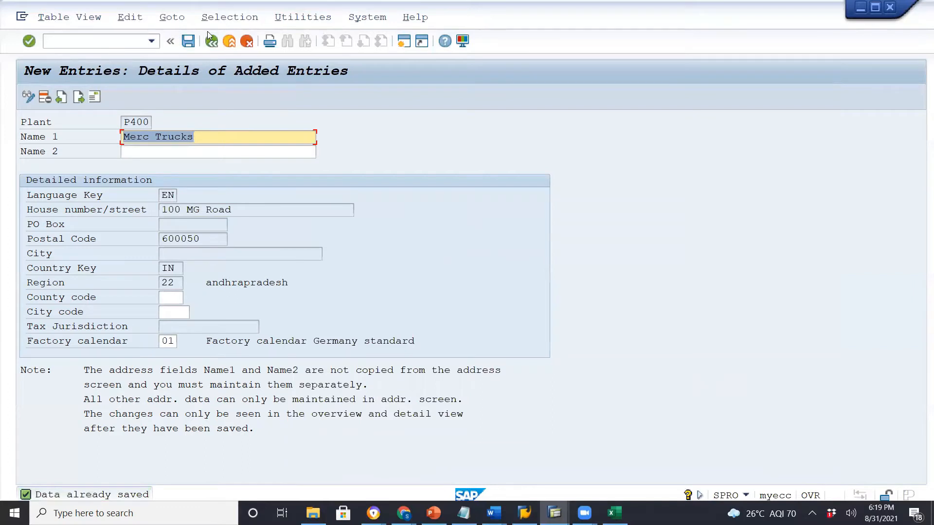
pyautogui.click(211, 42)
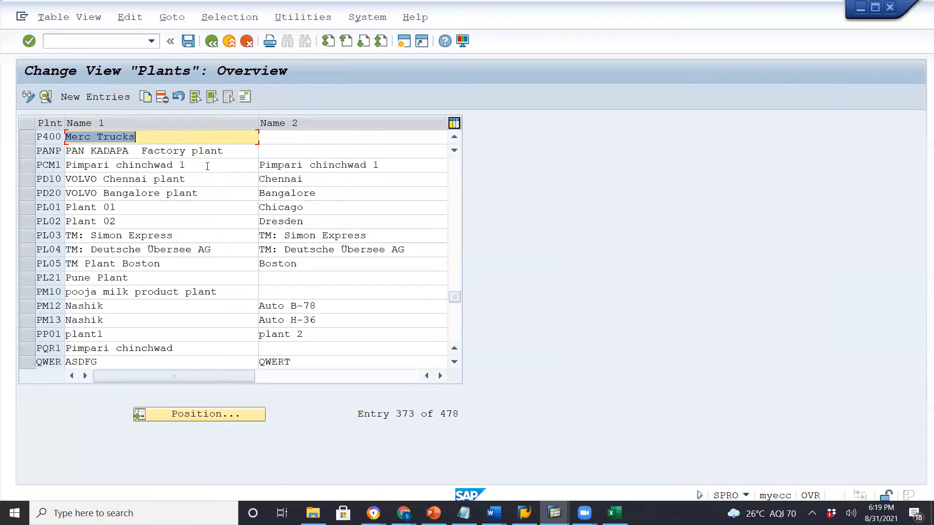
# - Copy plant P400 Merc Trucks as a new plant with the code P500
pyautogui.click(28, 139)
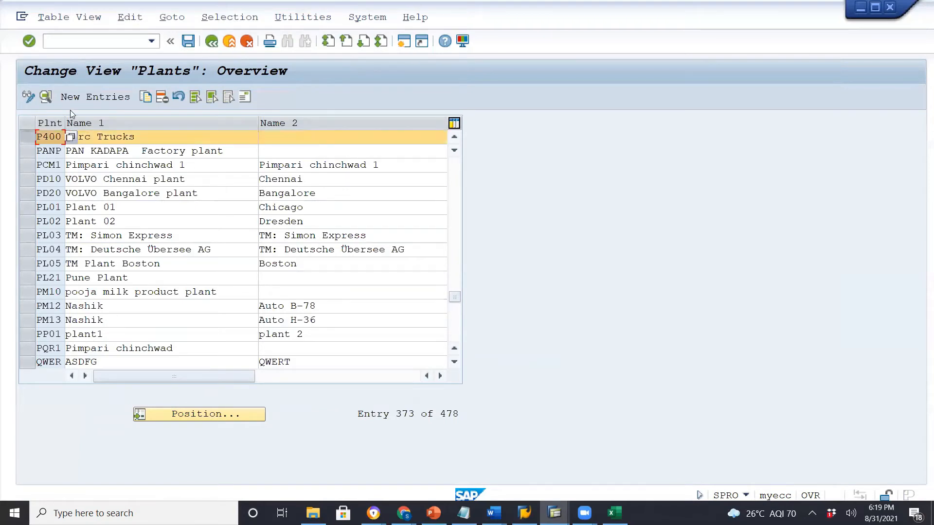
pyautogui.click(146, 96)
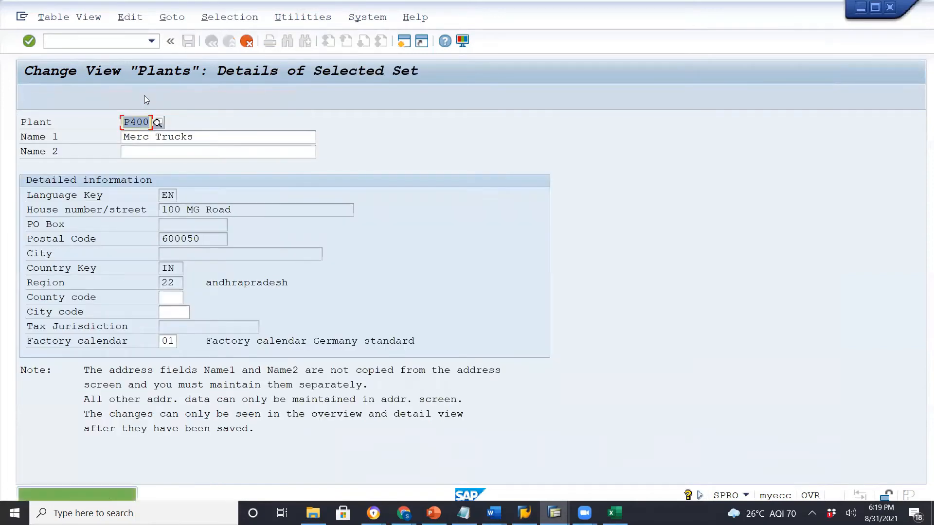
pyautogui.click(139, 122)
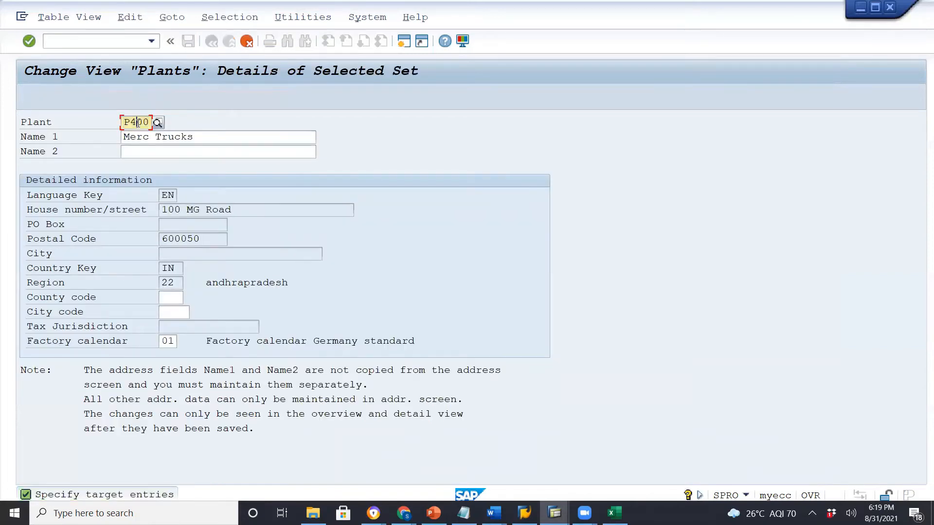
pyautogui.write('5')
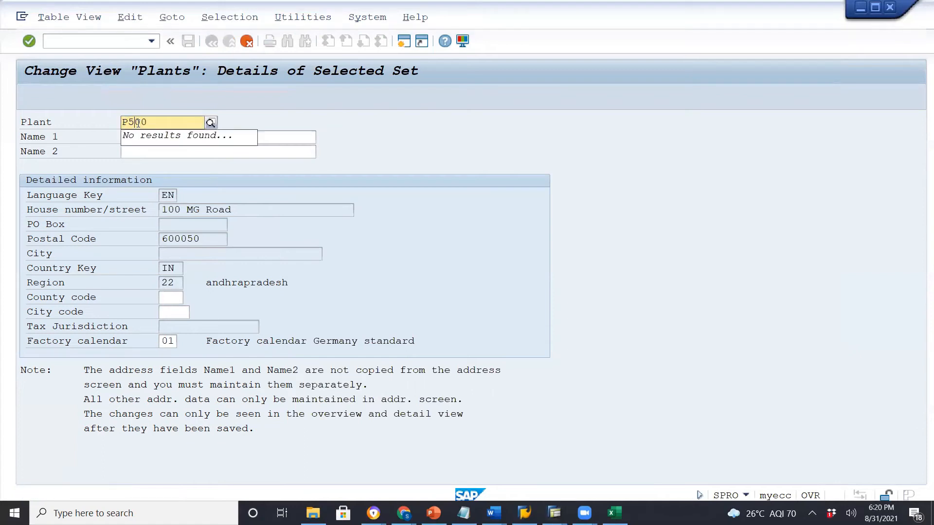
pyautogui.click(389, 136)
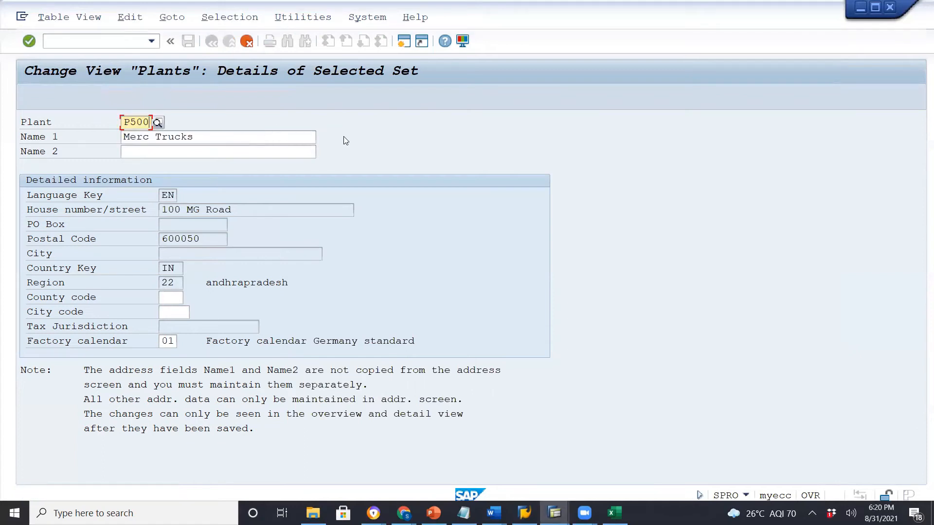
# - Set Name 1 of plant P500 to Merc Buses and confirm the entry to reach its address
pyautogui.click(252, 139)
pyautogui.press('BackSpace')
pyautogui.press('BackSpace')
pyautogui.press('BackSpace')
pyautogui.press('BackSpace')
pyautogui.press('BackSpace')
pyautogui.press('BackSpace')
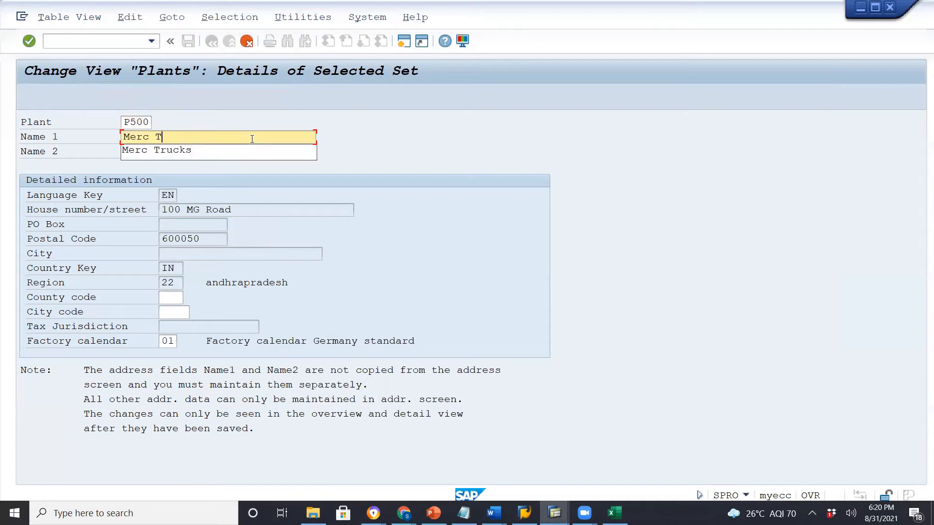
pyautogui.write('Buses')
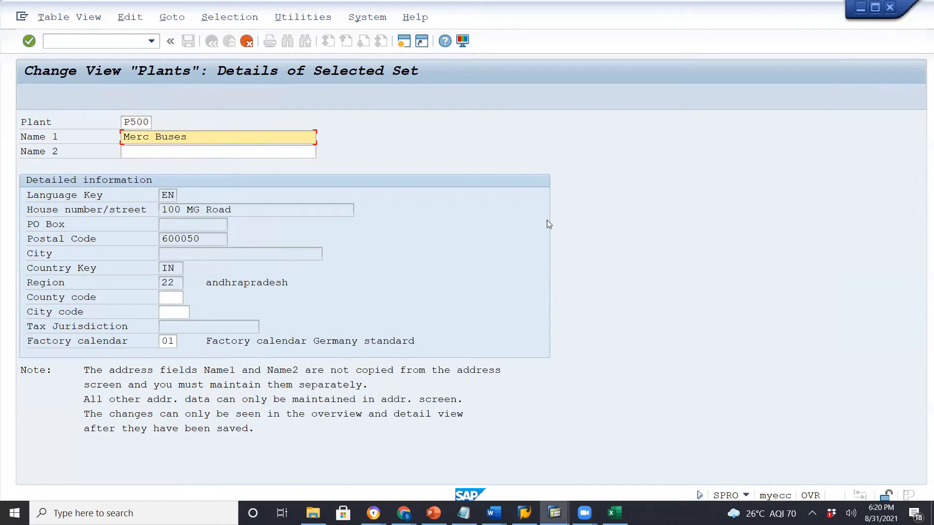
pyautogui.press('Return')
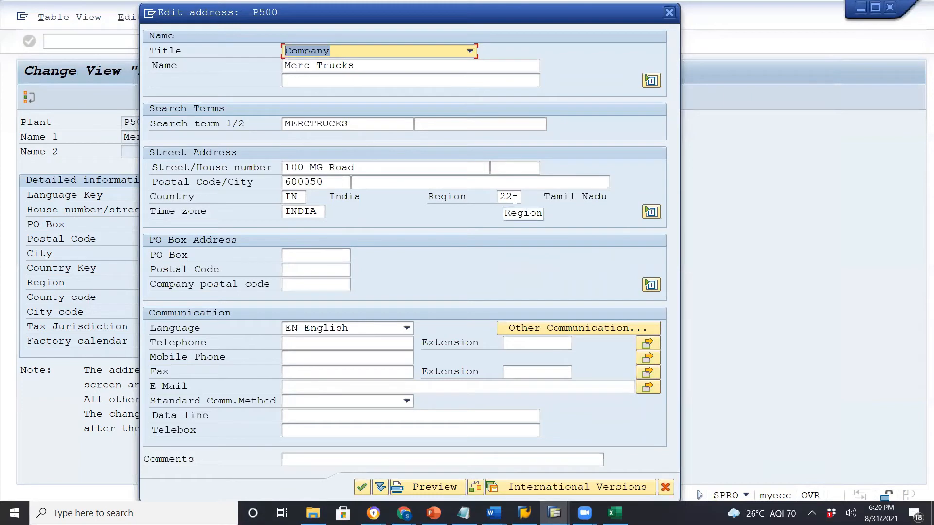
# - Change the house number within the street line of plant P500's address
pyautogui.click(304, 168)
pyautogui.press('BackSpace')
pyautogui.press('BackSpace')
pyautogui.write('50')
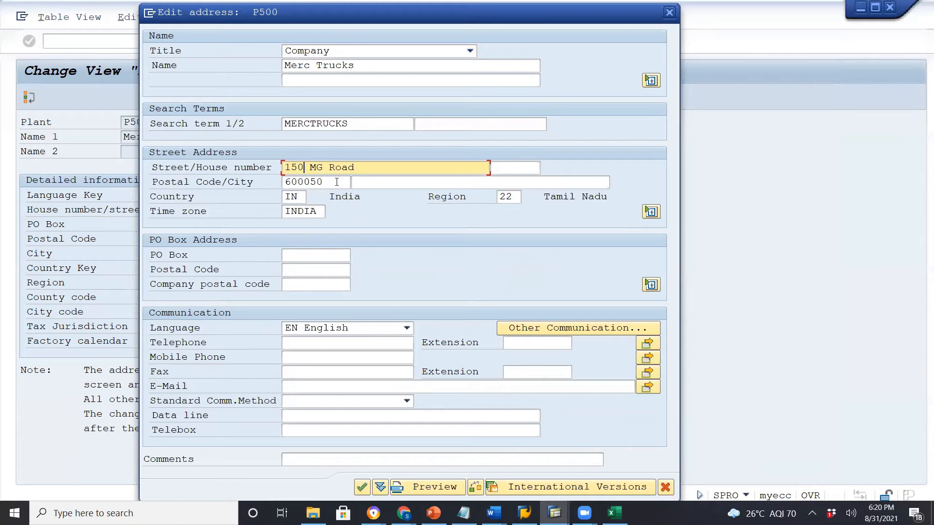
# - Replace the postal code in plant P500's street address
pyautogui.click(292, 182)
pyautogui.press('BackSpace')
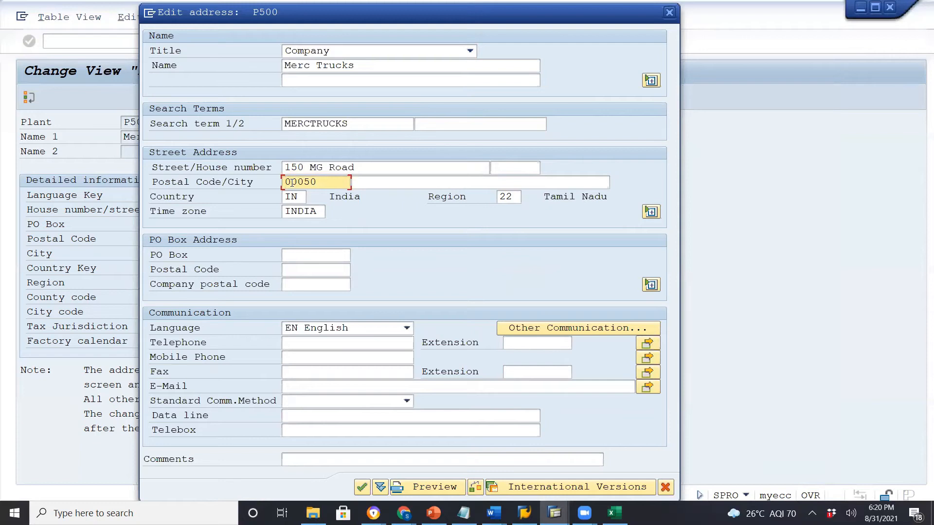
pyautogui.write('5')
pyautogui.click(332, 181)
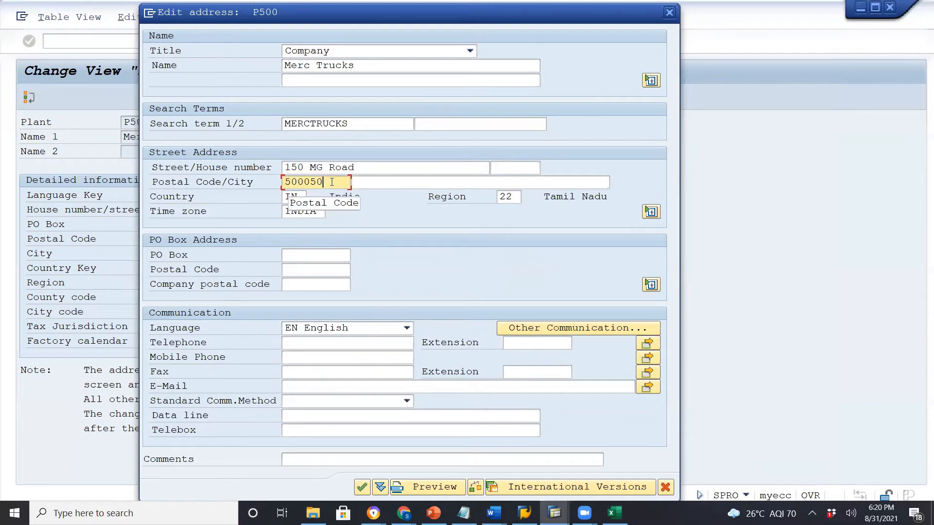
pyautogui.press('BackSpace')
pyautogui.press('BackSpace')
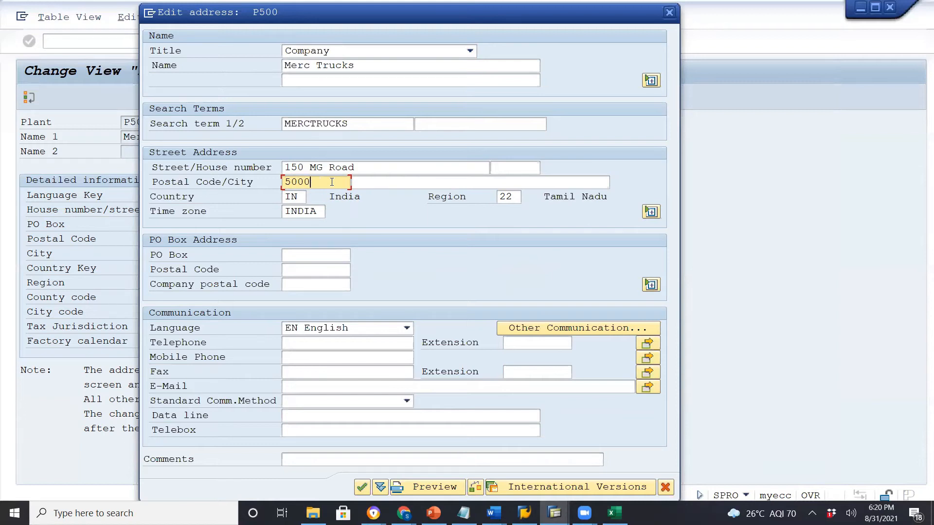
pyautogui.press('BackSpace')
pyautogui.press('BackSpace')
pyautogui.press('BackSpace')
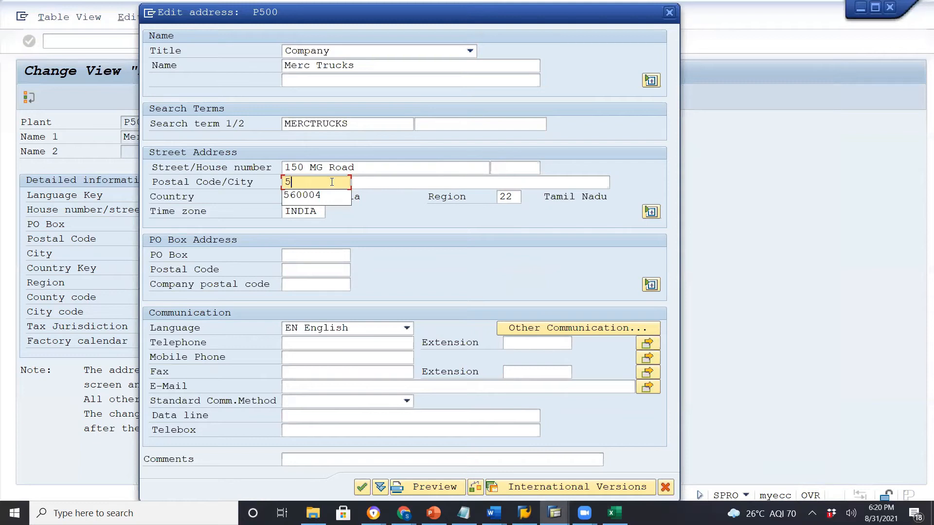
pyautogui.write('00')
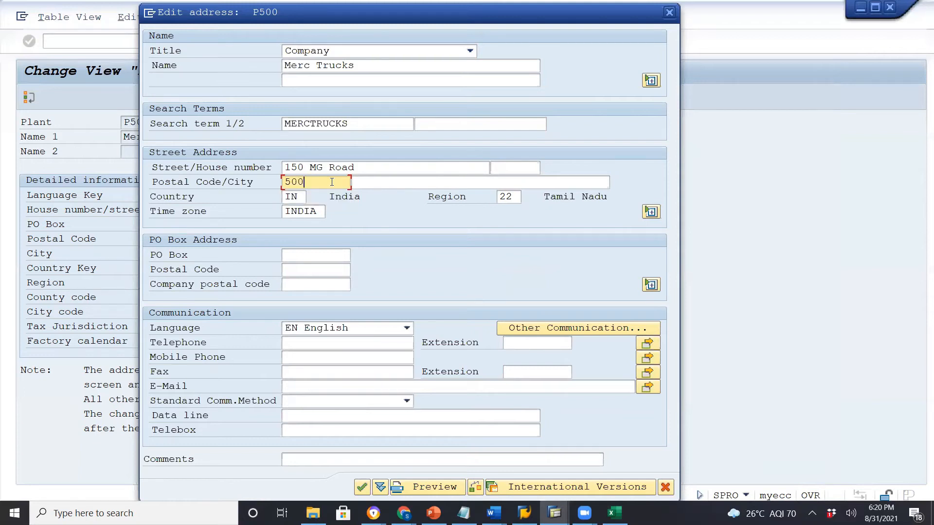
pyautogui.write('205')
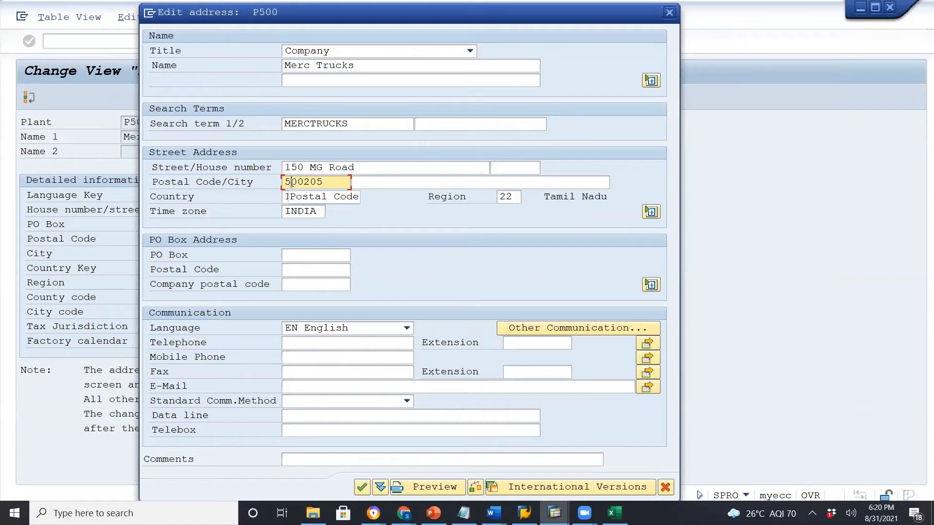
pyautogui.click(292, 182)
pyautogui.press('BackSpace')
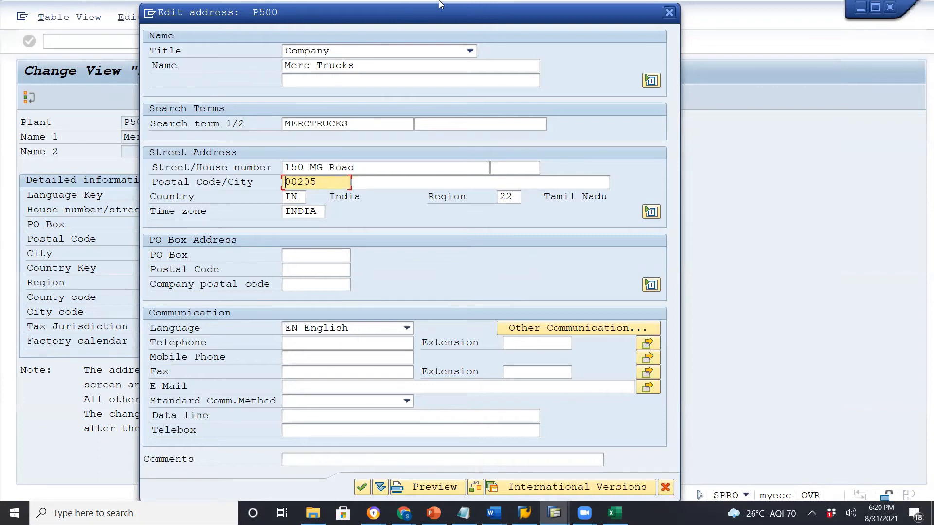
pyautogui.press('Return')
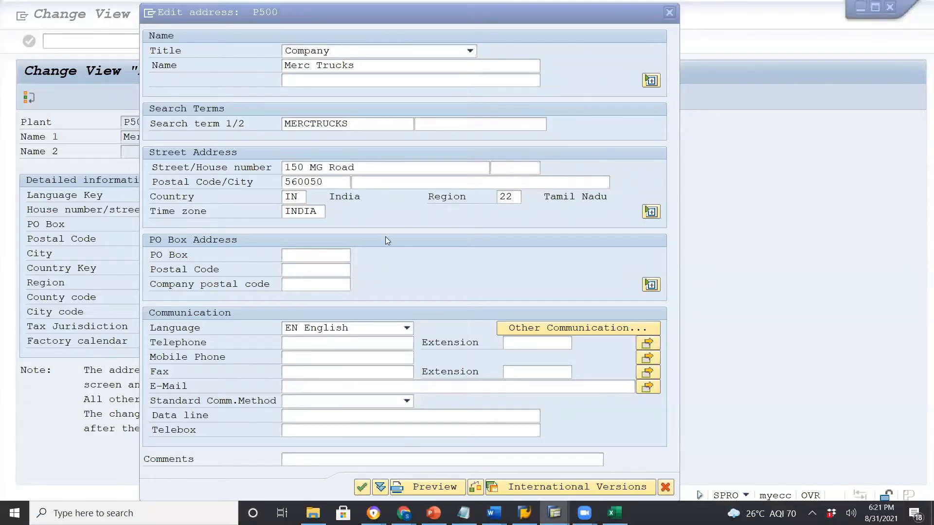
# - Set the region of plant P500's address to 10, Karnataka, and confirm the copied plant
pyautogui.click(511, 197)
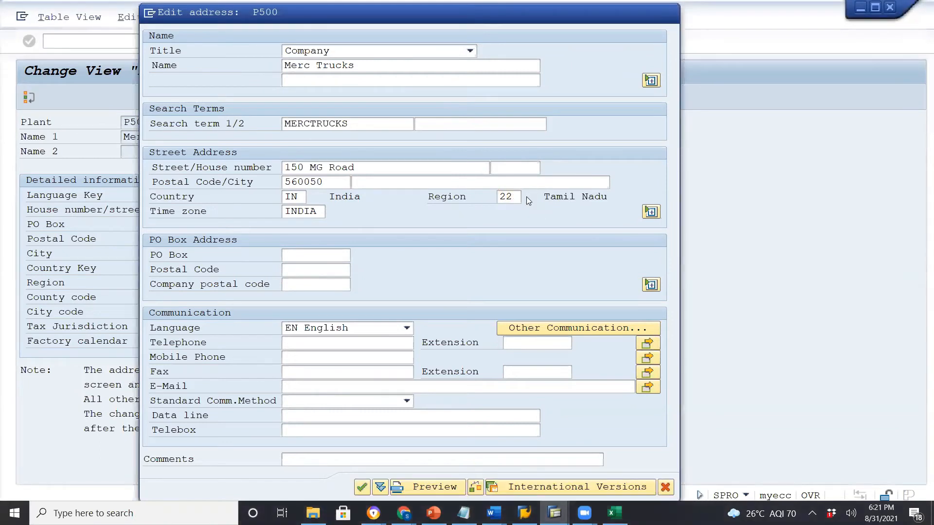
pyautogui.click(526, 197)
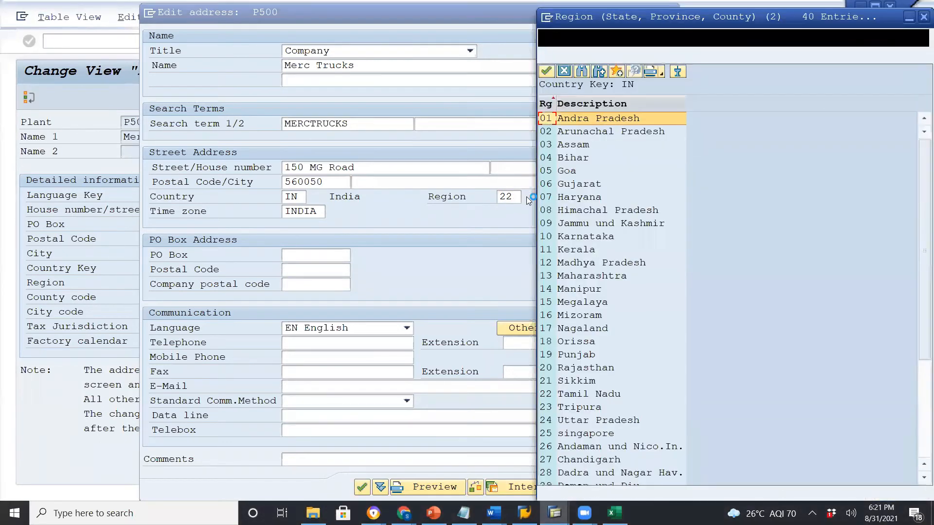
pyautogui.doubleClick(548, 239)
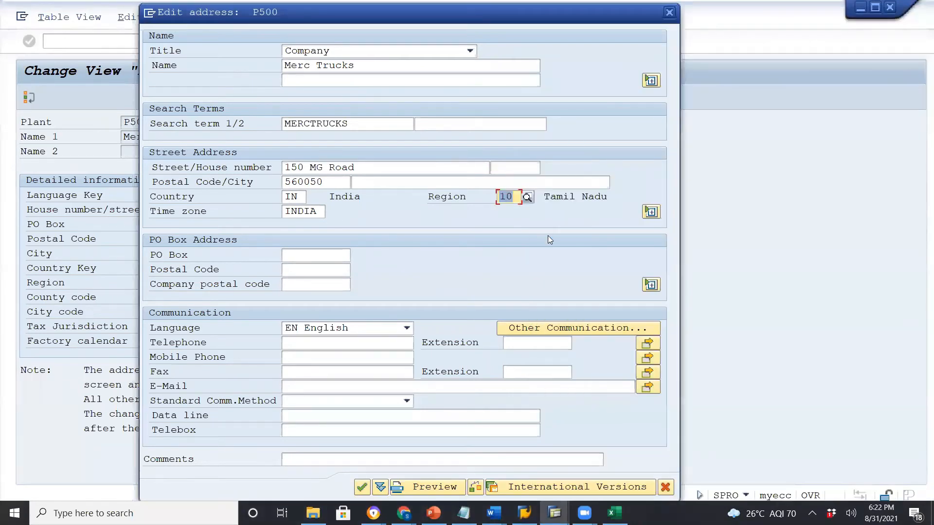
pyautogui.press('Return')
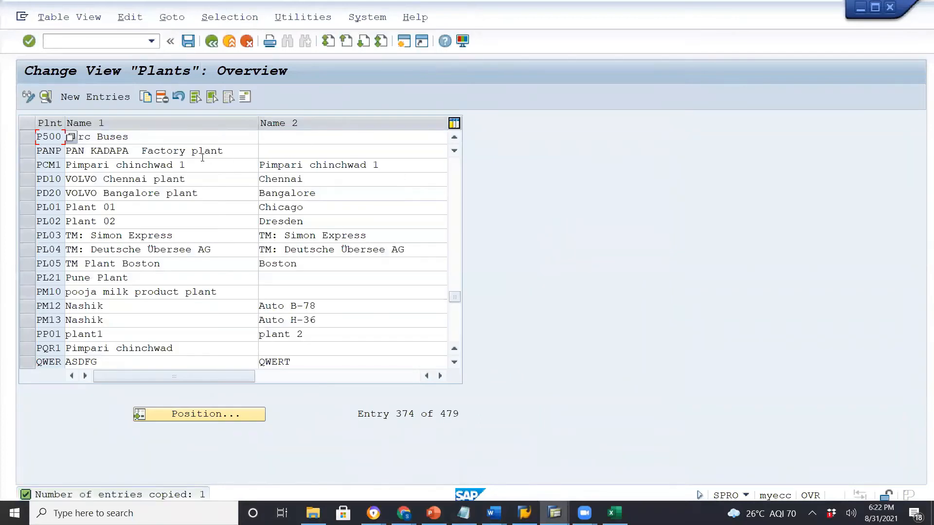
# - Open the details of plant P500 Merc Buses and check its address data
pyautogui.click(29, 142)
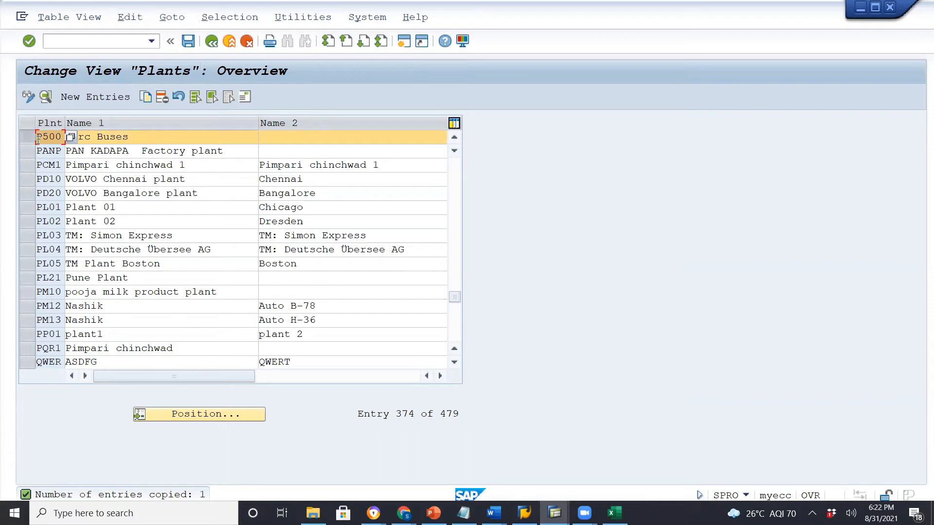
pyautogui.click(46, 96)
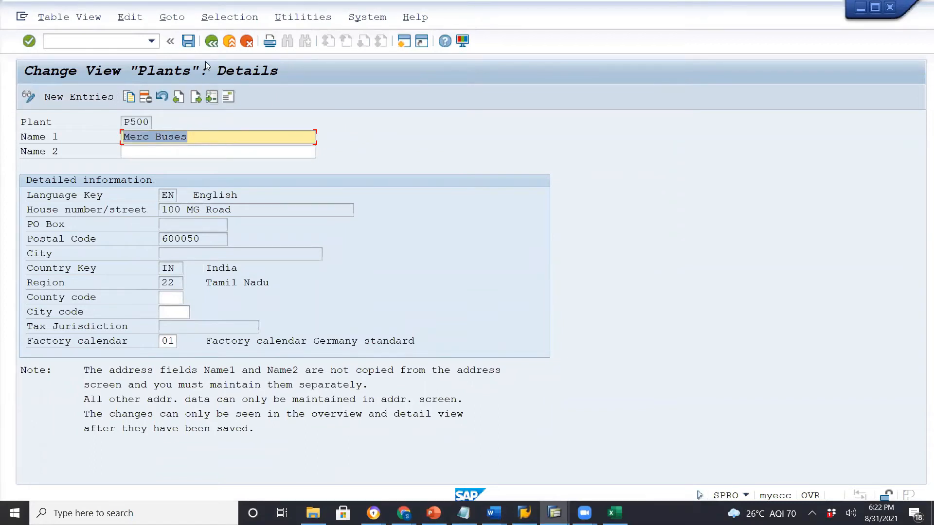
pyautogui.click(229, 97)
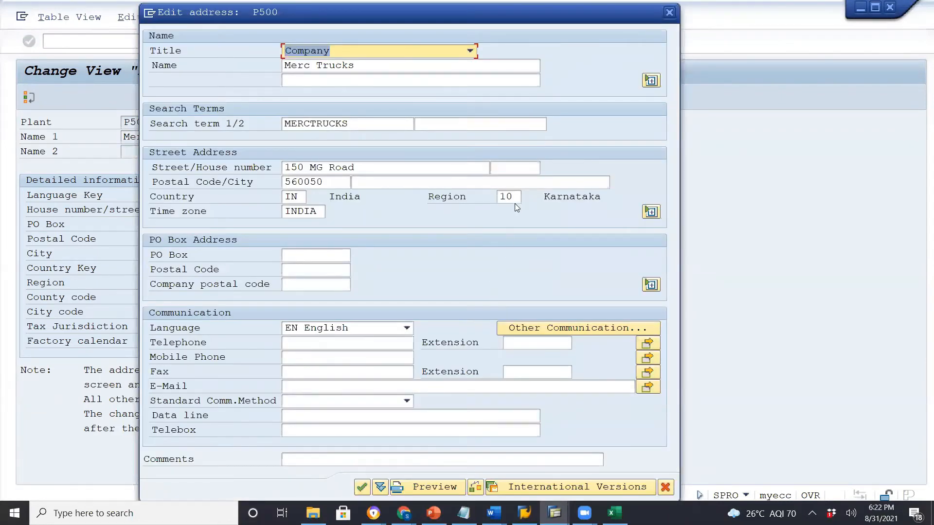
# - Confirm the address data of plant P500 and save the plant
pyautogui.click(516, 198)
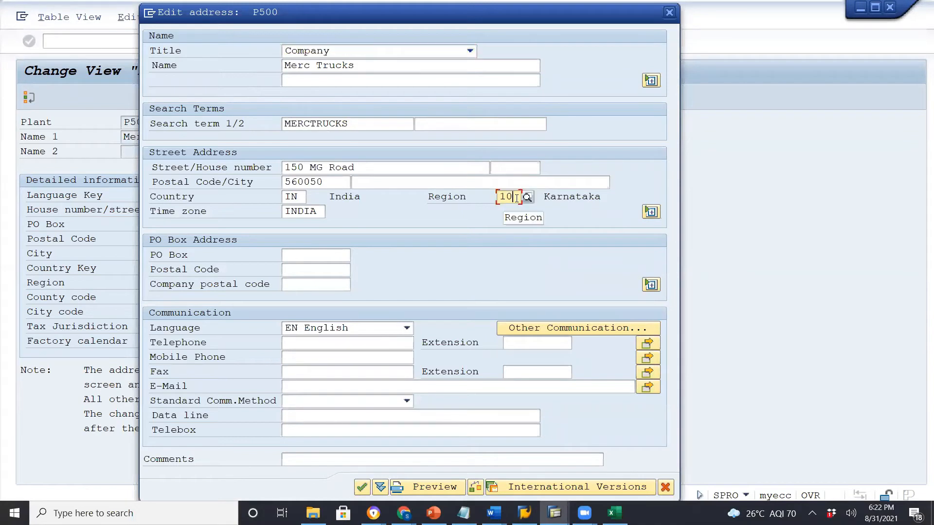
pyautogui.click(363, 487)
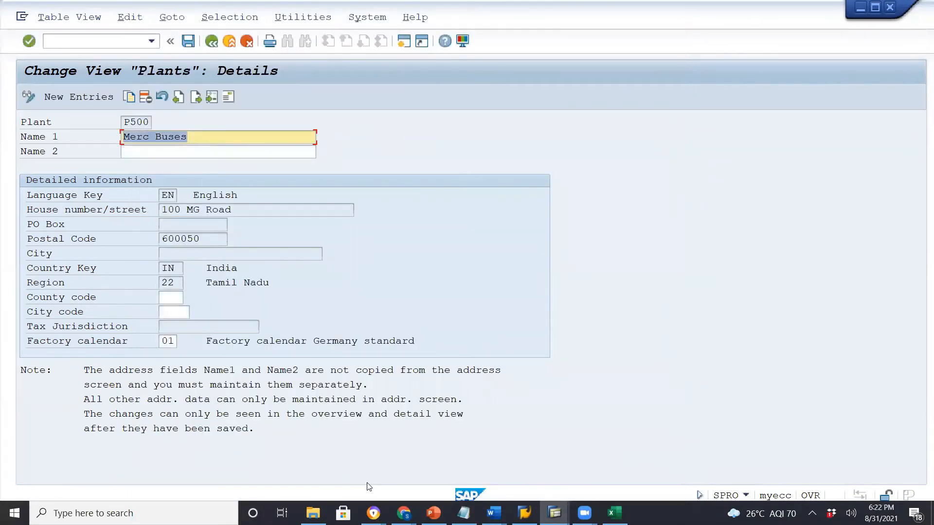
pyautogui.click(190, 42)
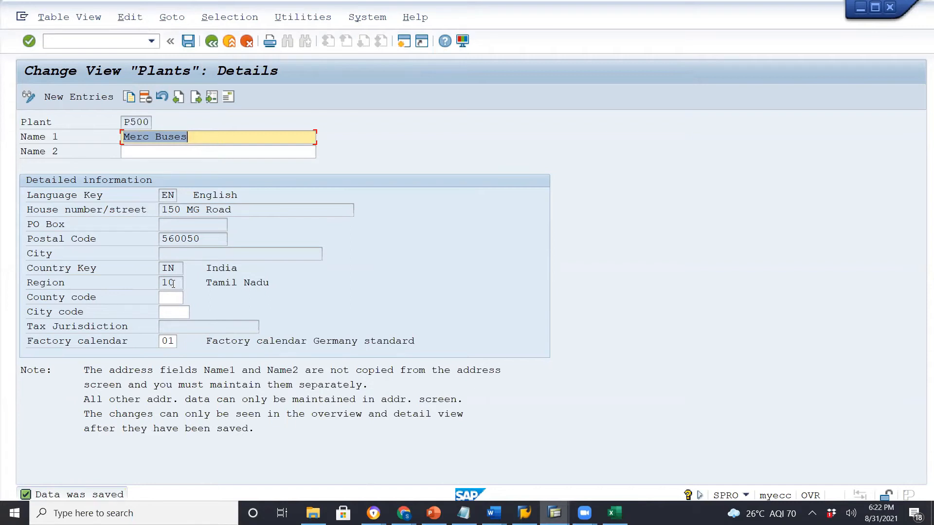
pyautogui.click(188, 40)
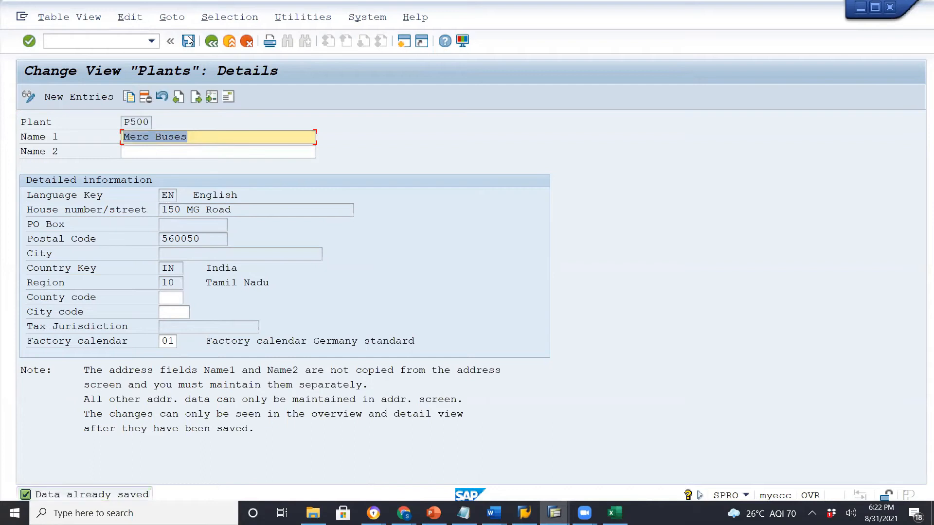
# - Leave the plant definition and return to the IMG structure
pyautogui.click(214, 41)
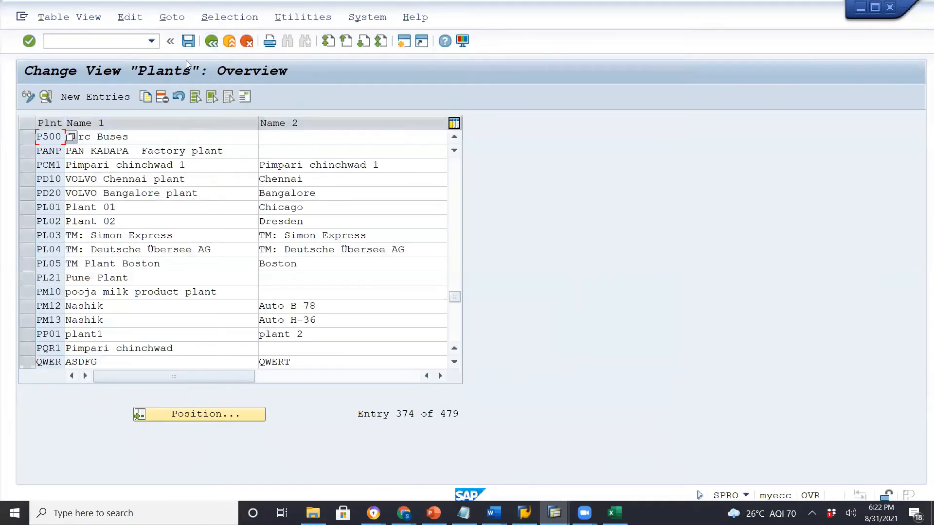
pyautogui.click(190, 43)
pyautogui.click(211, 43)
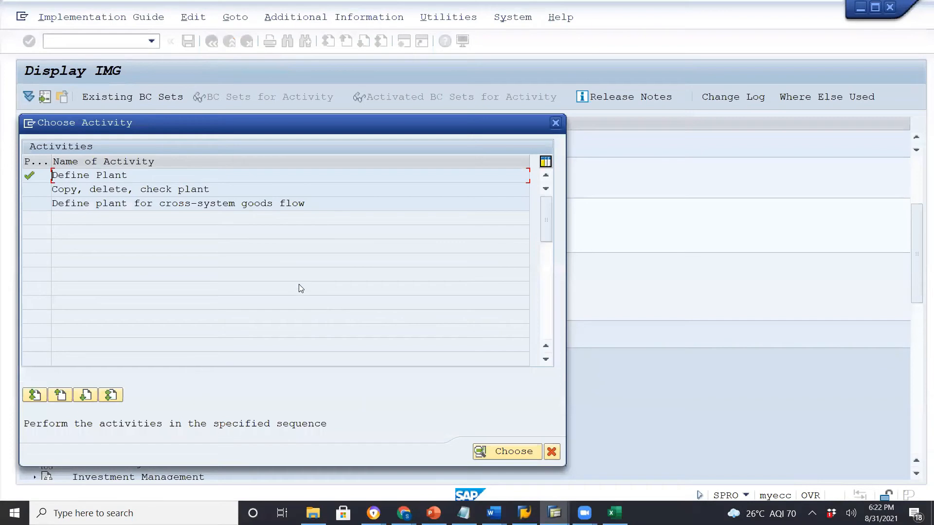
pyautogui.click(551, 452)
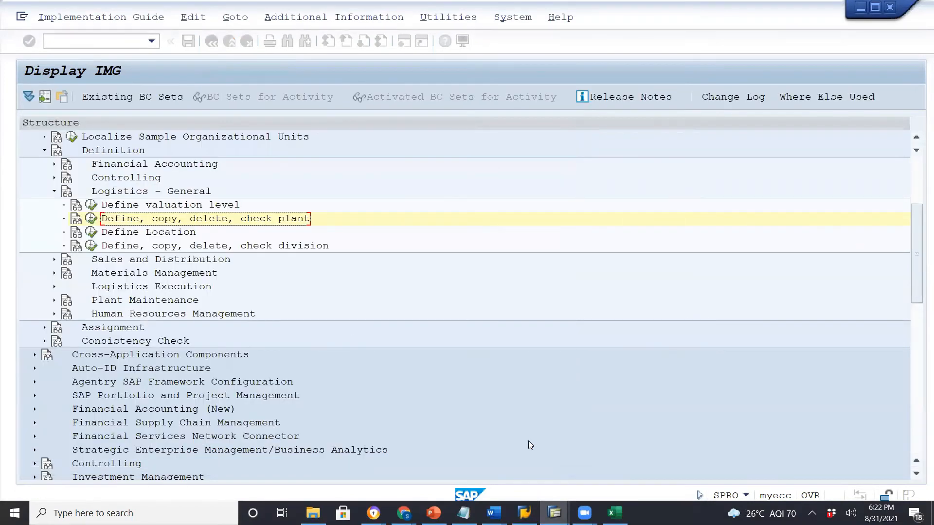
# - Open the Define Division activity under Logistics - General and look through the existing divisions
pyautogui.scroll(-2, 309, 319)
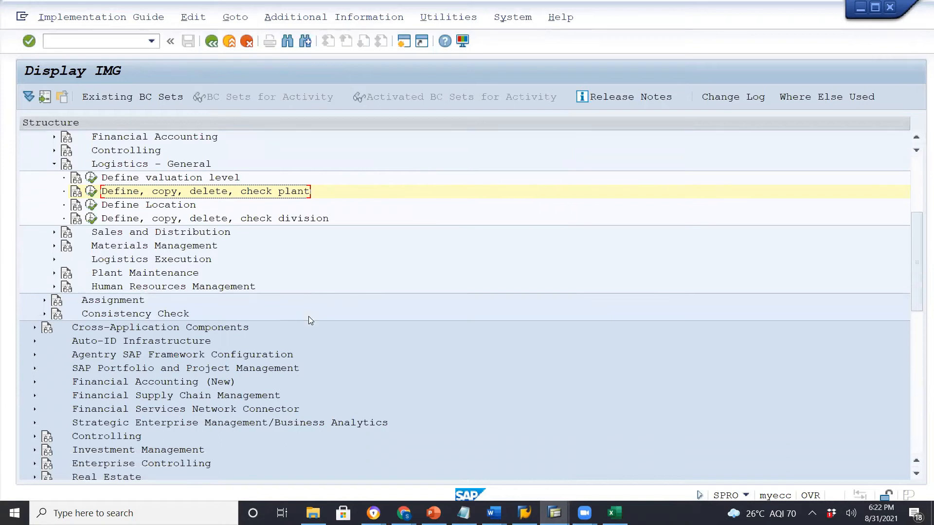
pyautogui.scroll(1, 308, 316)
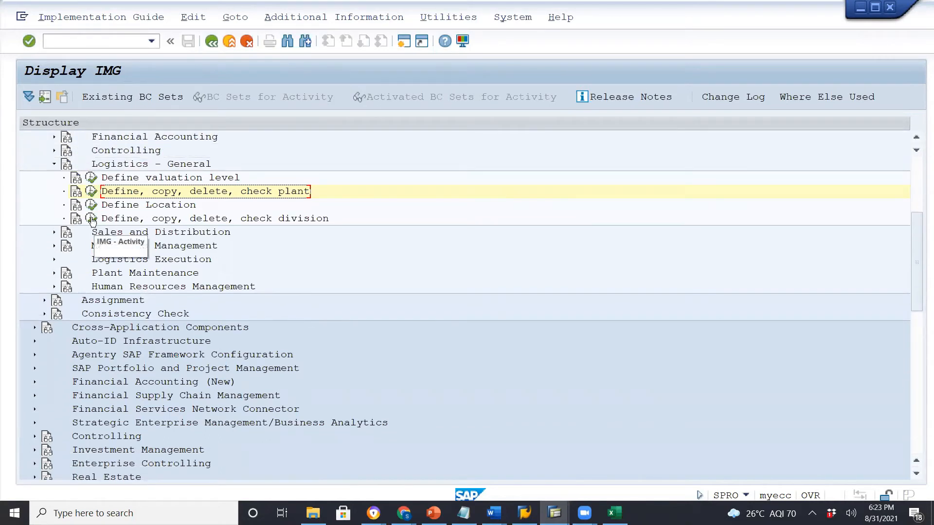
pyautogui.click(91, 219)
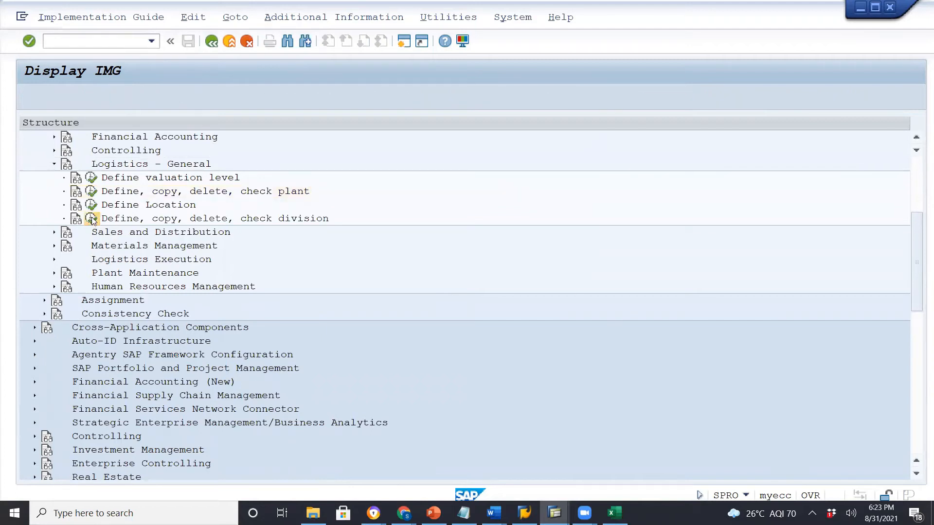
pyautogui.doubleClick(113, 175)
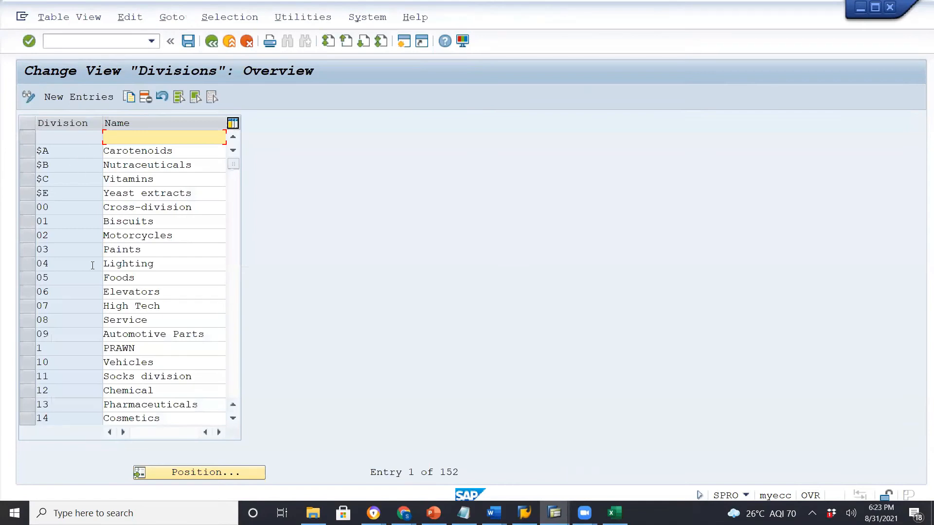
pyautogui.scroll(-2, 92, 265)
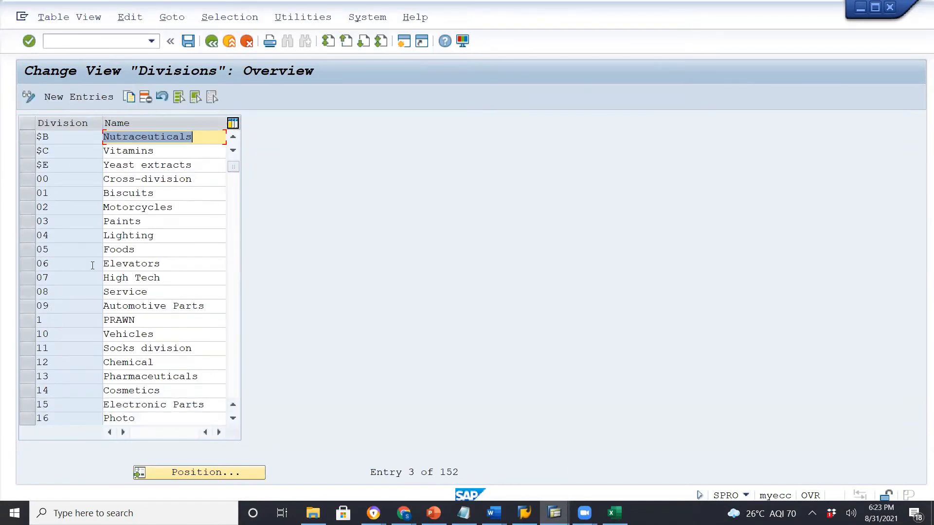
pyautogui.scroll(-2, 93, 265)
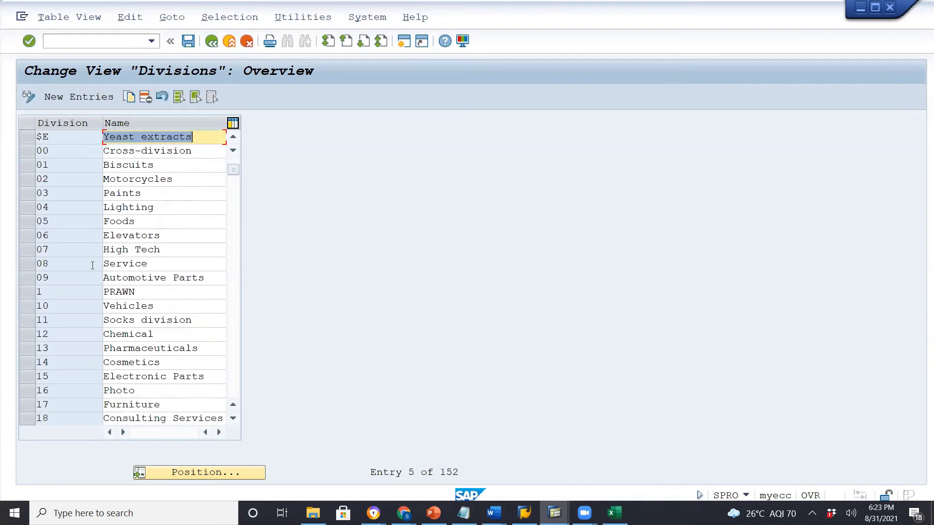
pyautogui.scroll(-8, 93, 265)
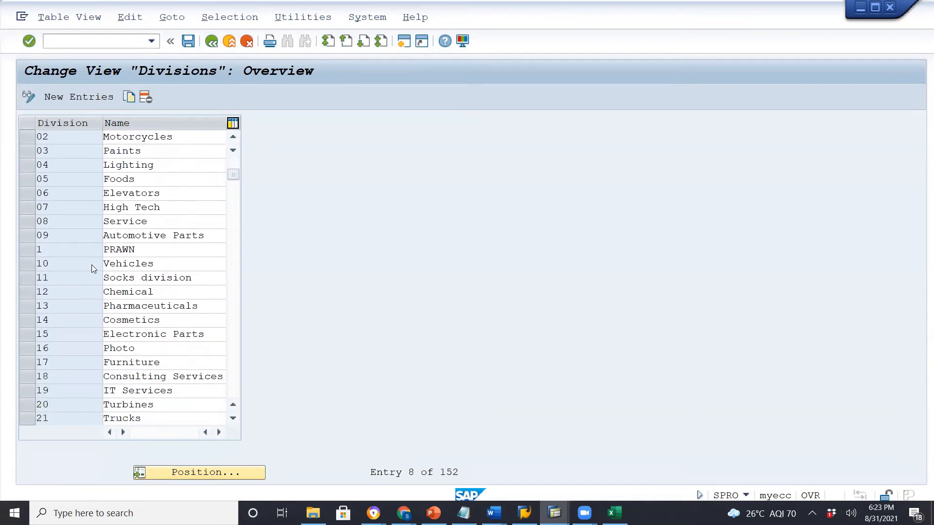
pyautogui.scroll(-9, 91, 264)
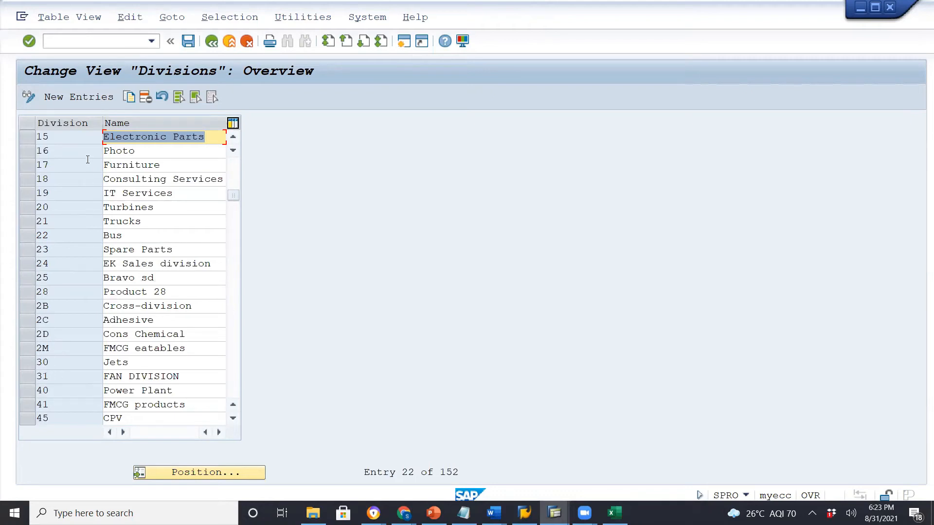
# - Add a new division 35 with the name Trucks
pyautogui.click(95, 97)
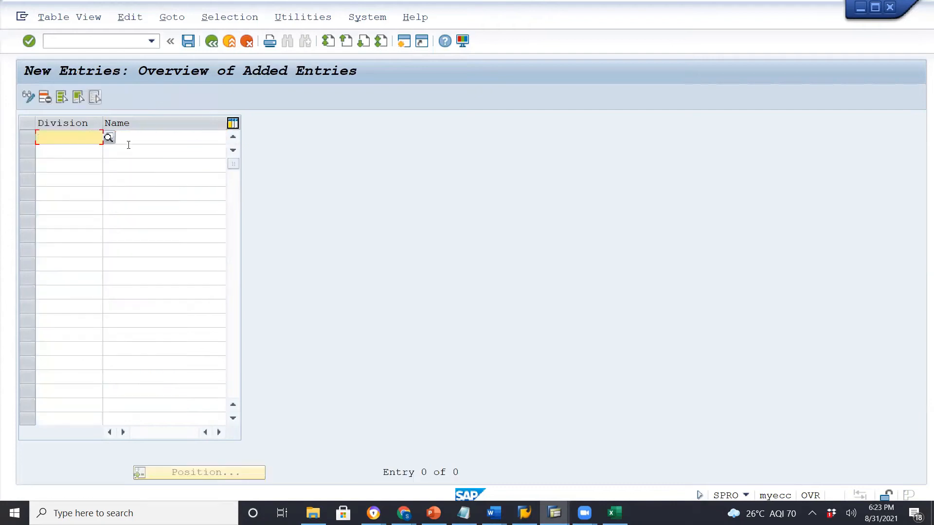
pyautogui.write('35')
pyautogui.click(192, 135)
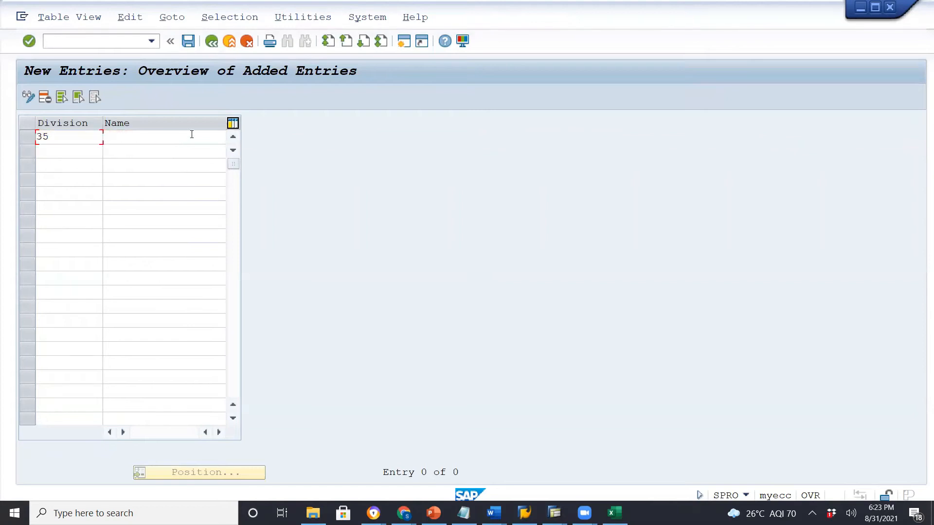
pyautogui.write('Trucks')
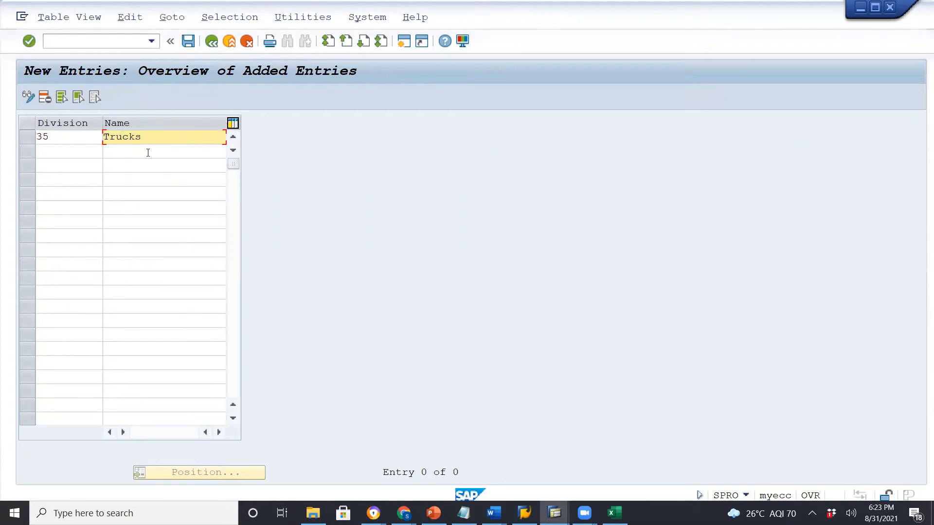
# - Add a second new division 36 with the name Buses
pyautogui.click(83, 150)
pyautogui.write('36')
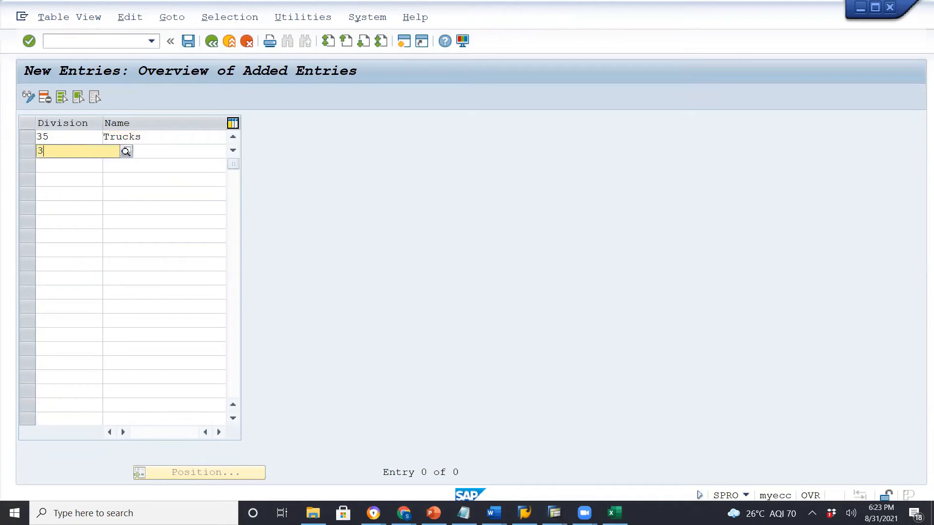
pyautogui.click(149, 149)
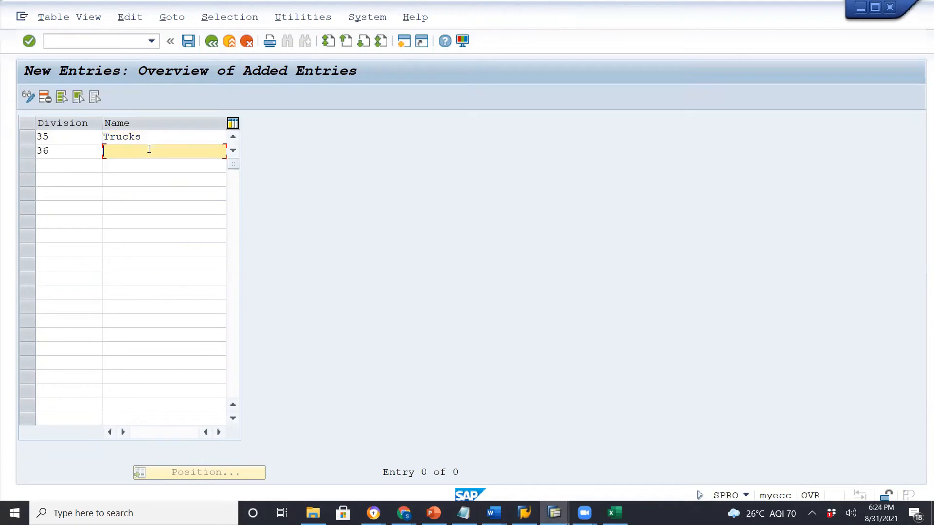
pyautogui.write('Buses')
pyautogui.press('Return')
# - Save the new divisions in the Merc Enterprise Structure Config customizing request and leave the division definition
pyautogui.click(188, 43)
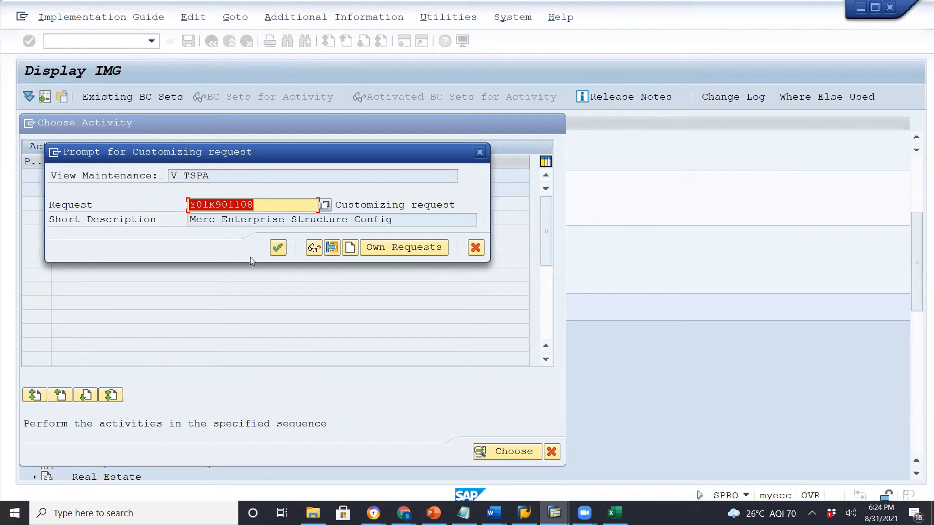
pyautogui.click(279, 249)
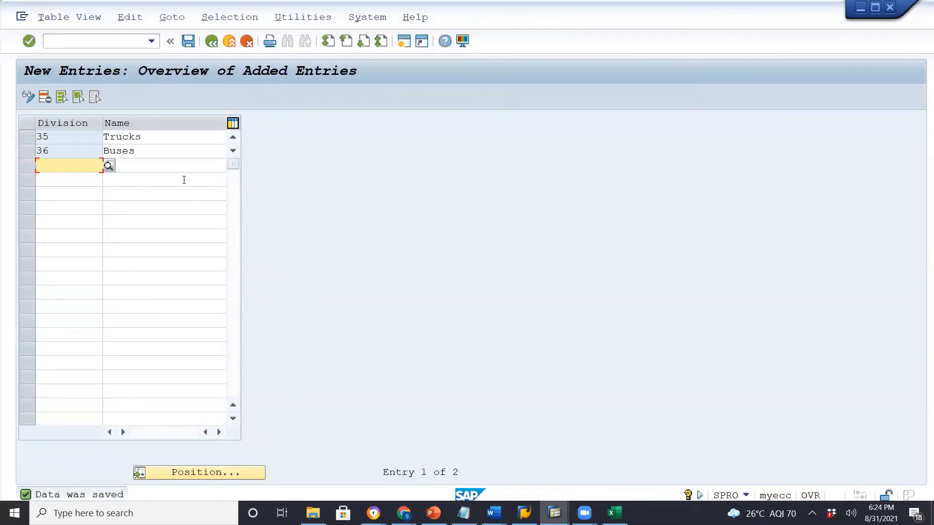
pyautogui.click(211, 42)
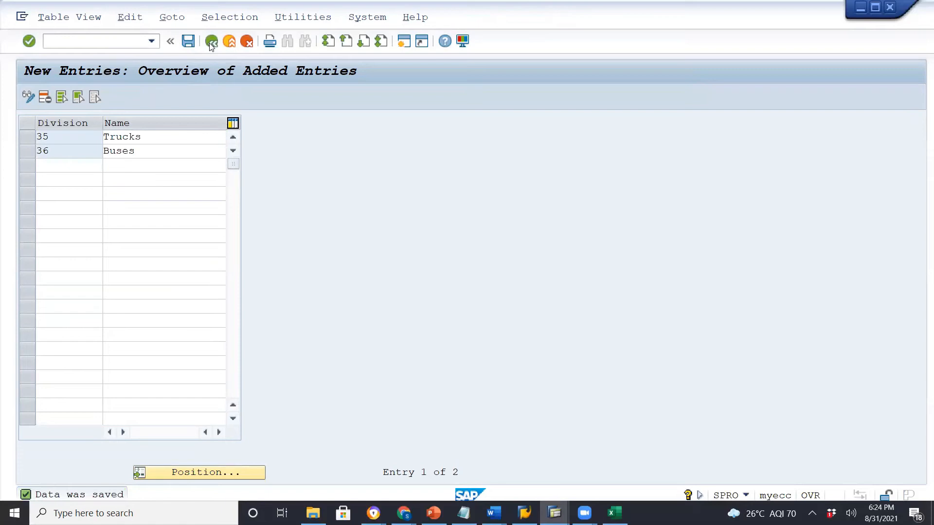
pyautogui.click(211, 43)
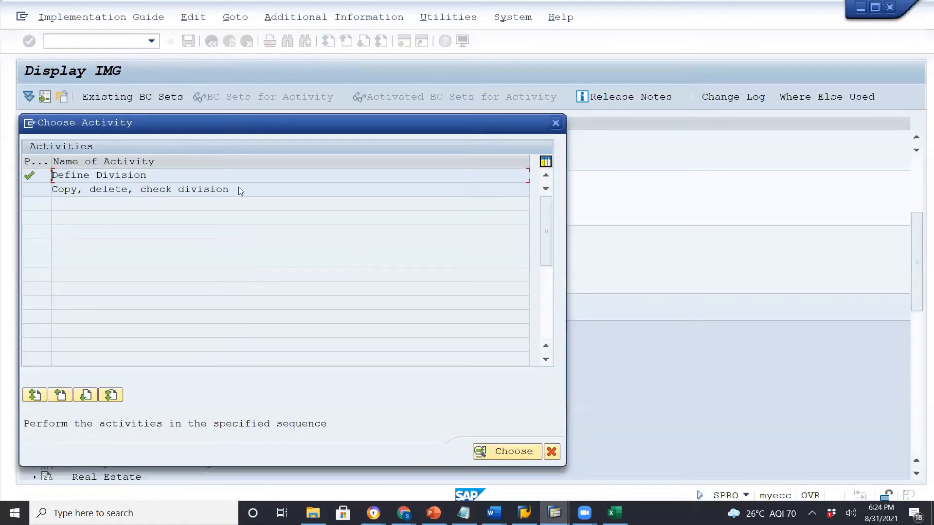
pyautogui.click(552, 452)
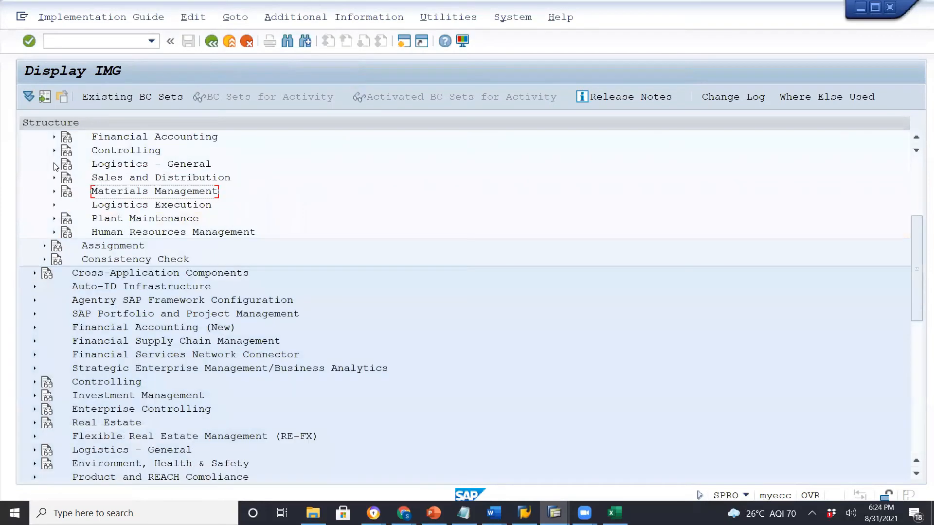
# - Open the storage location maintenance under Materials Management for plant P400
pyautogui.click(54, 164)
pyautogui.click(55, 164)
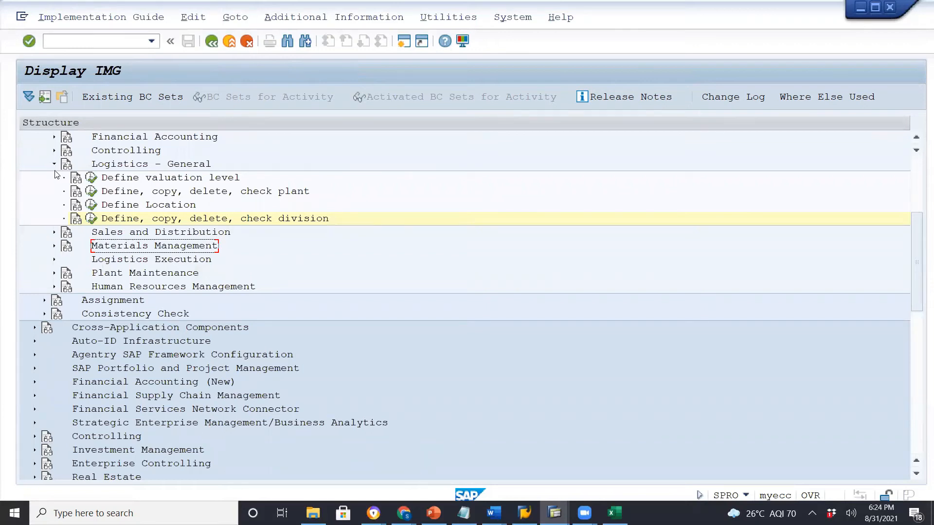
pyautogui.click(55, 165)
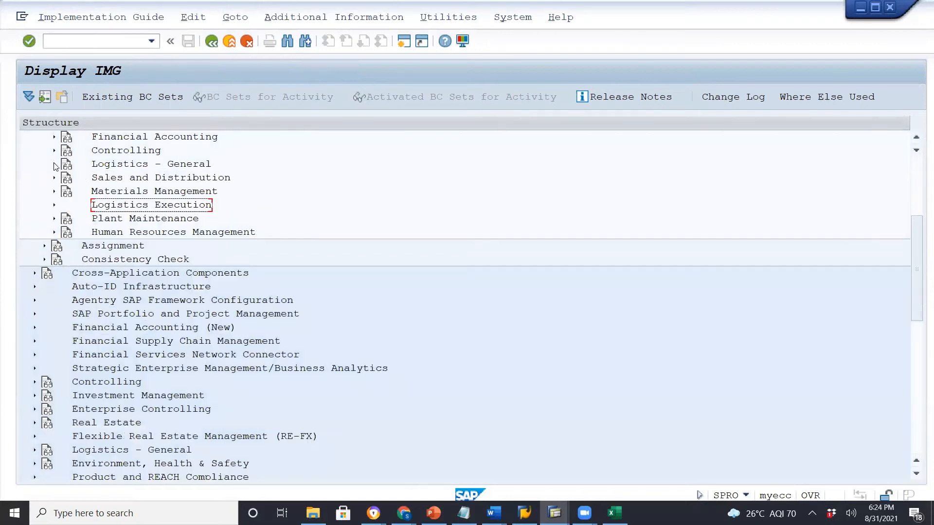
pyautogui.click(54, 192)
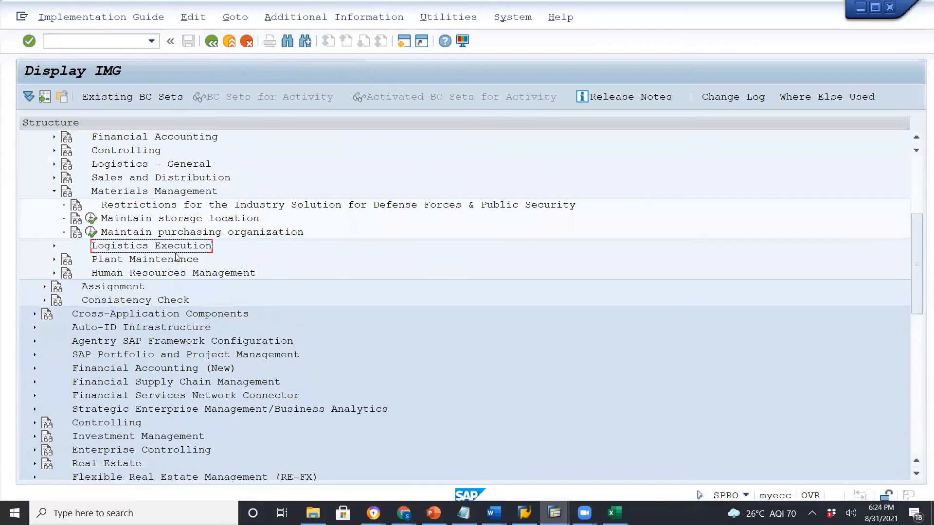
pyautogui.click(92, 222)
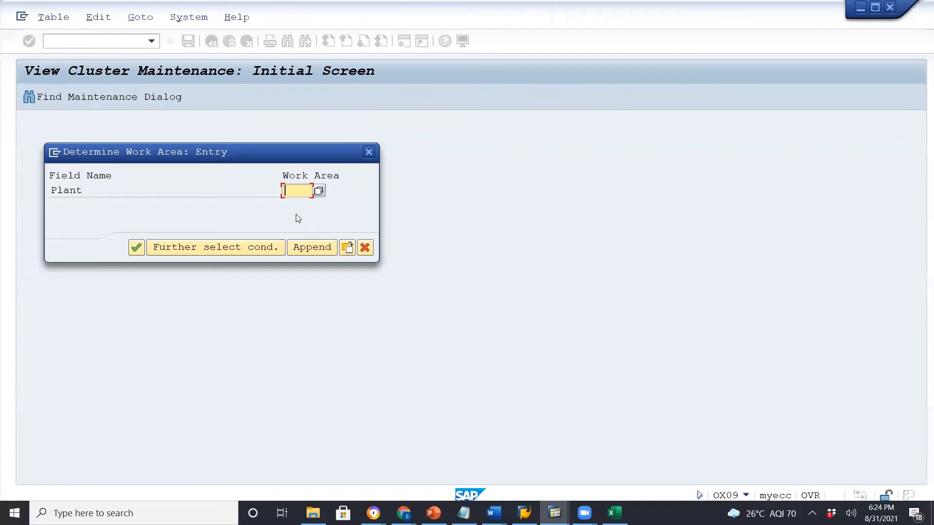
pyautogui.write('P400')
pyautogui.click(139, 247)
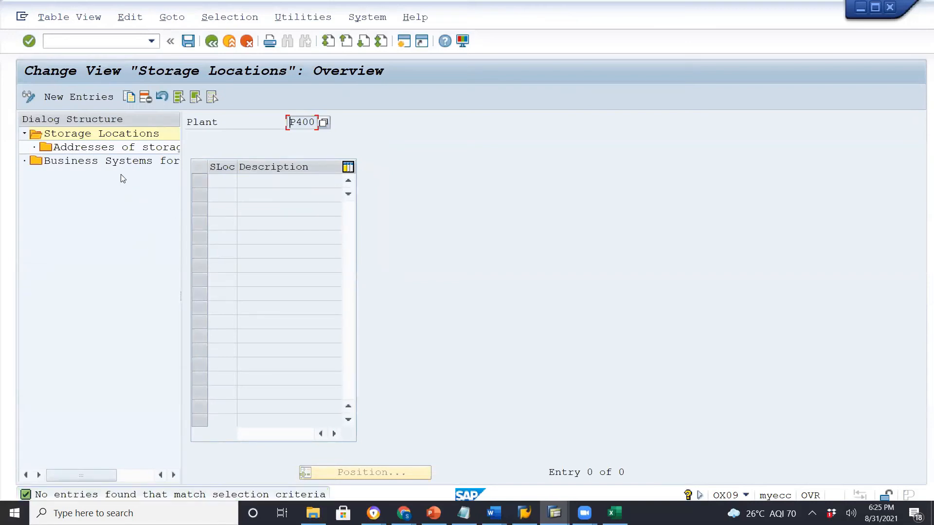
# - Add a new storage location RM10 with the description RM High Rack to plant P400
pyautogui.click(96, 98)
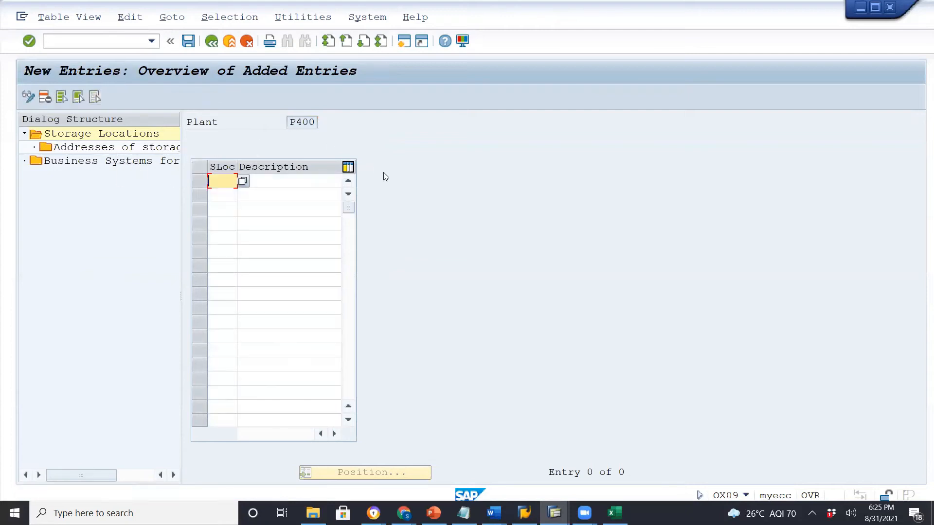
pyautogui.write('RM10')
pyautogui.click(322, 182)
pyautogui.write('RM')
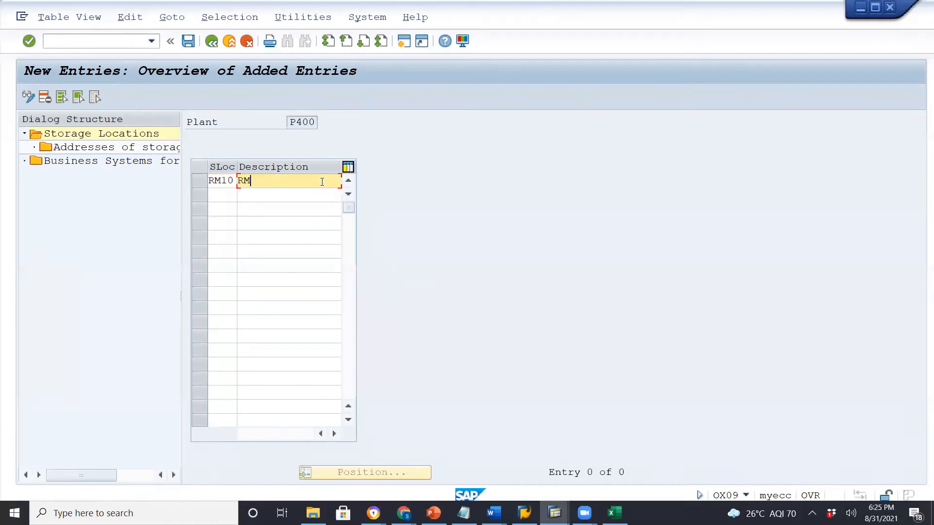
pyautogui.write(' O')
pyautogui.press('BackSpace')
pyautogui.write('H')
pyautogui.write('ign ')
pyautogui.write('Rack')
pyautogui.click(288, 183)
pyautogui.press('BackSpace')
pyautogui.press('BackSpace')
pyautogui.write('h')
# - Add storage location SF10 with the description Semi FG Storage to plant P400
pyautogui.click(227, 197)
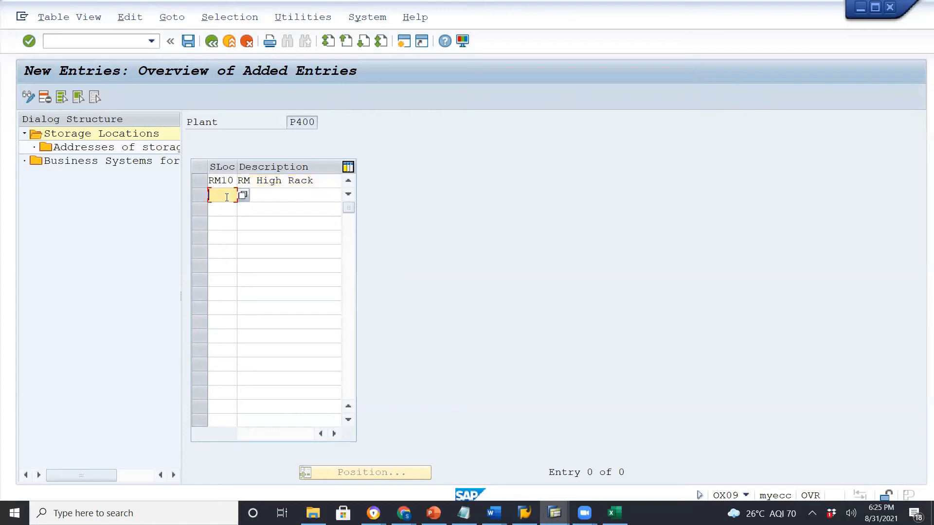
pyautogui.write('SF10')
pyautogui.click(285, 194)
pyautogui.write('Semi FG Storag')
pyautogui.write('e')
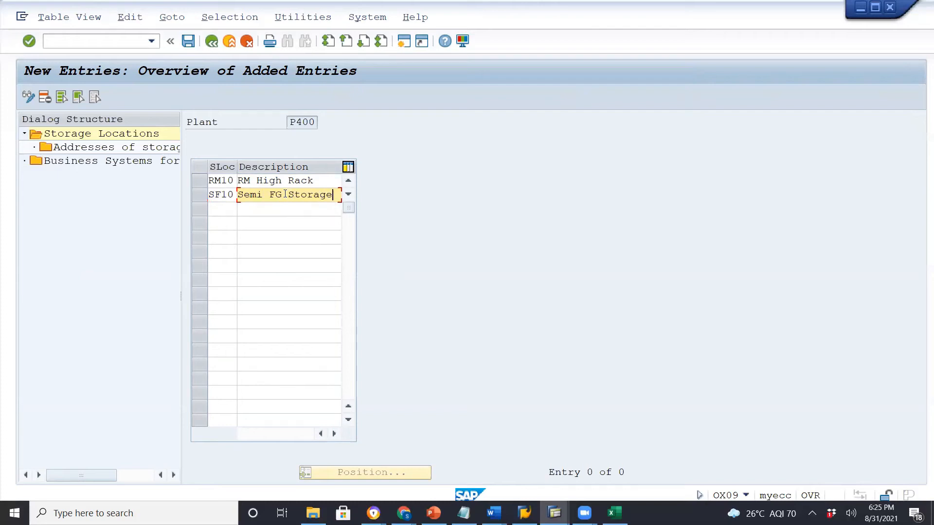
pyautogui.click(229, 212)
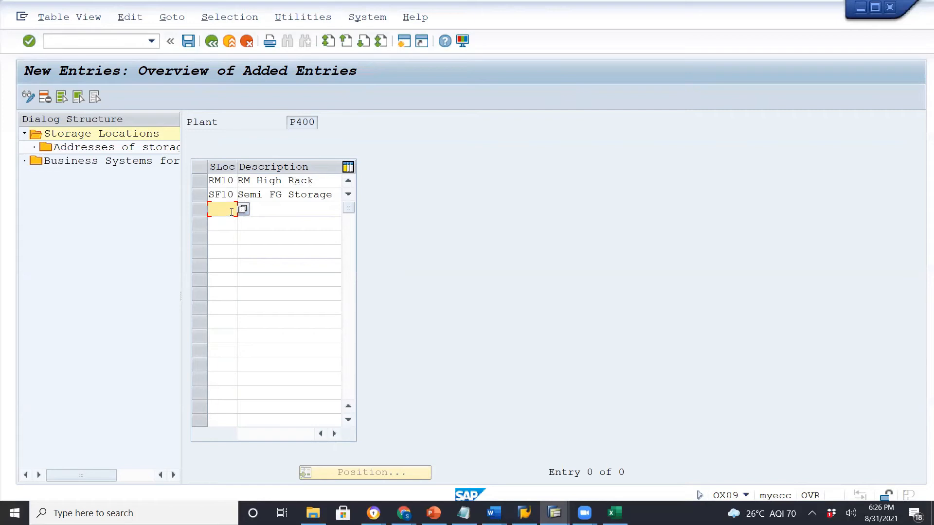
# - Add storage location FG10 with the description FG storage to plant P400
pyautogui.write('FG10')
pyautogui.click(279, 213)
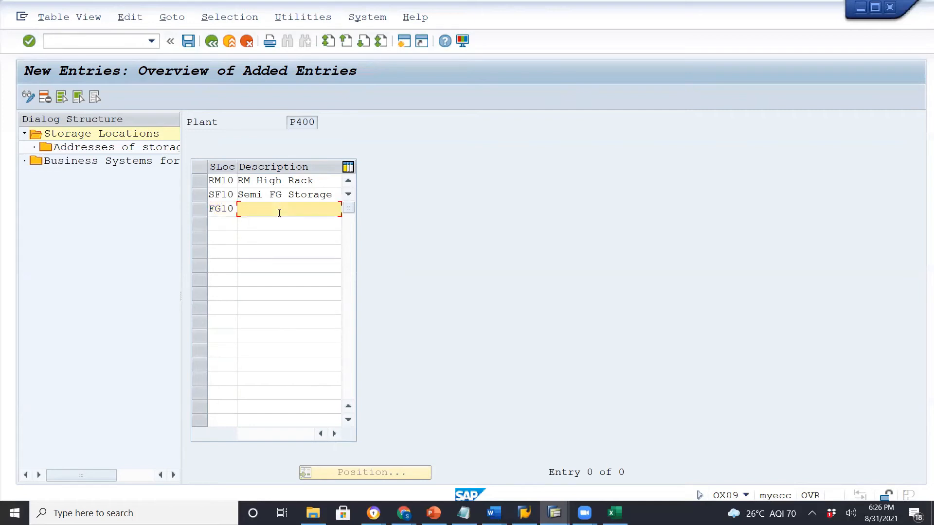
pyautogui.write('FG')
pyautogui.write('stores')
pyautogui.press('BackSpace')
pyautogui.press('BackSpace')
pyautogui.write('age')
pyautogui.press('Return')
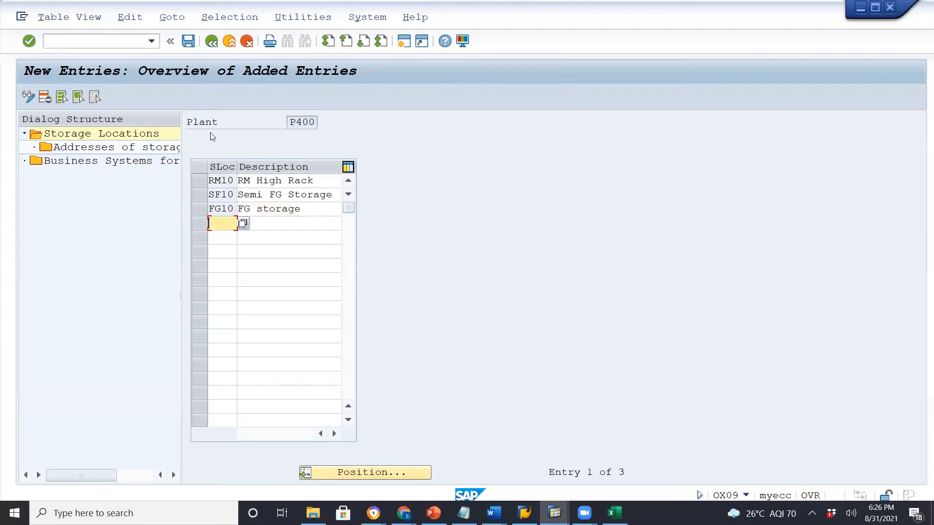
pyautogui.click(290, 209)
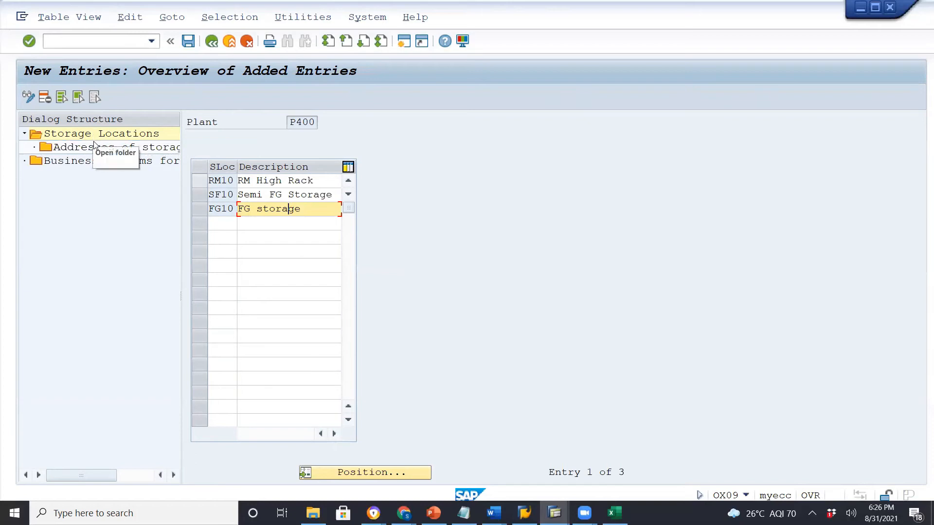
# - Create address number 1 for storage location RM10 and open its address details for editing
pyautogui.click(197, 184)
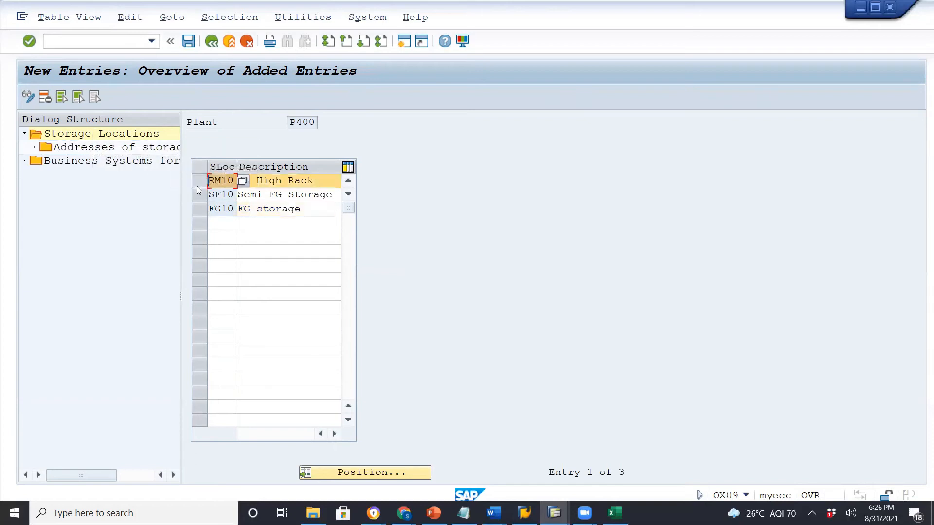
pyautogui.doubleClick(104, 151)
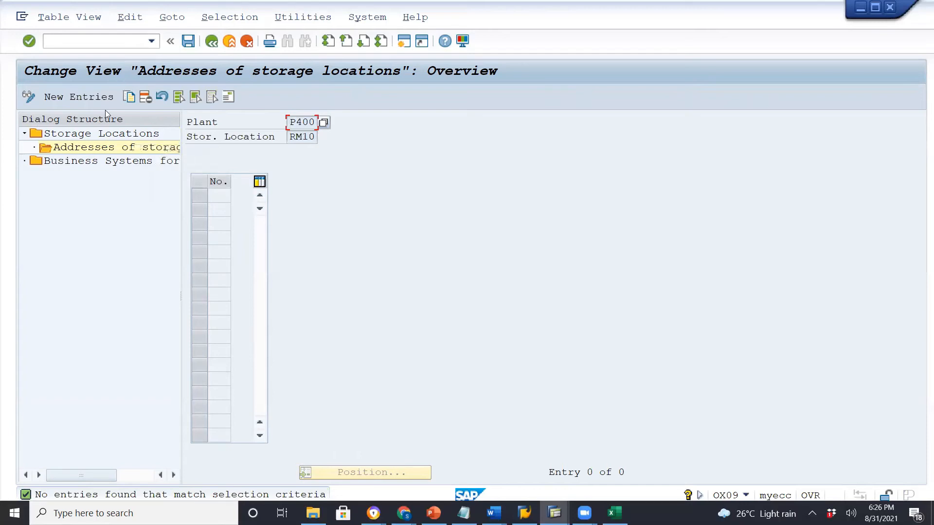
pyautogui.click(102, 97)
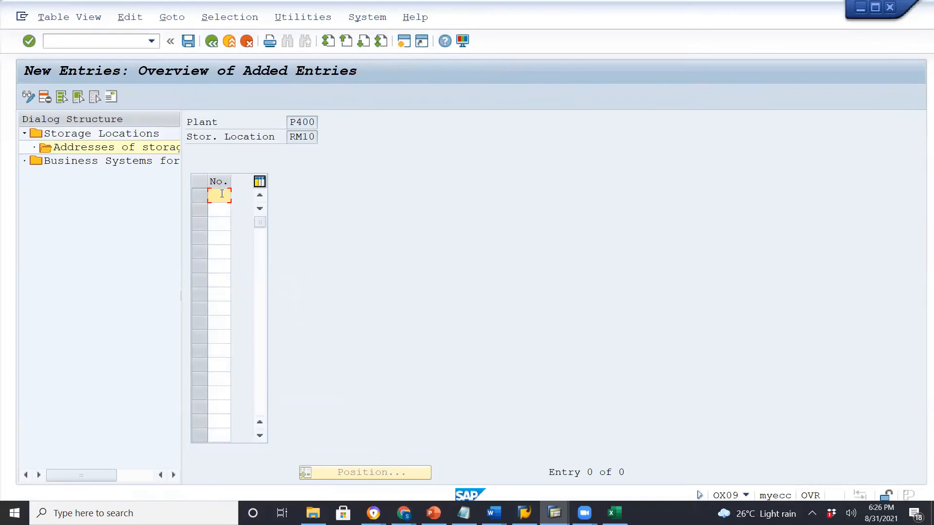
pyautogui.write('1')
pyautogui.press('Tab')
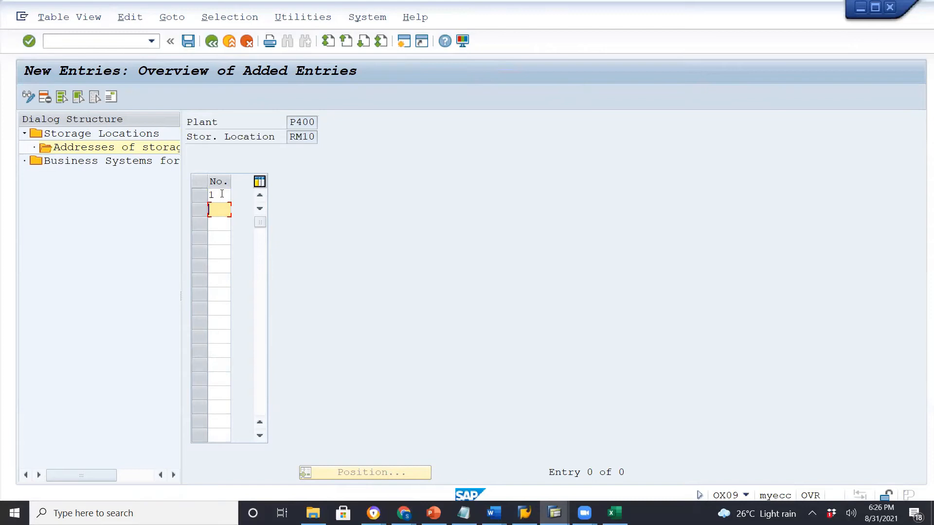
pyautogui.click(222, 193)
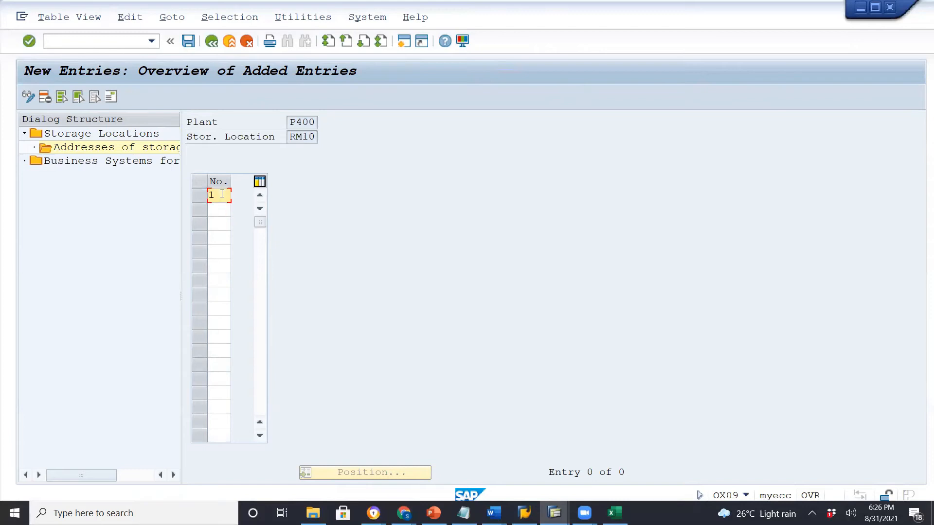
pyautogui.click(112, 96)
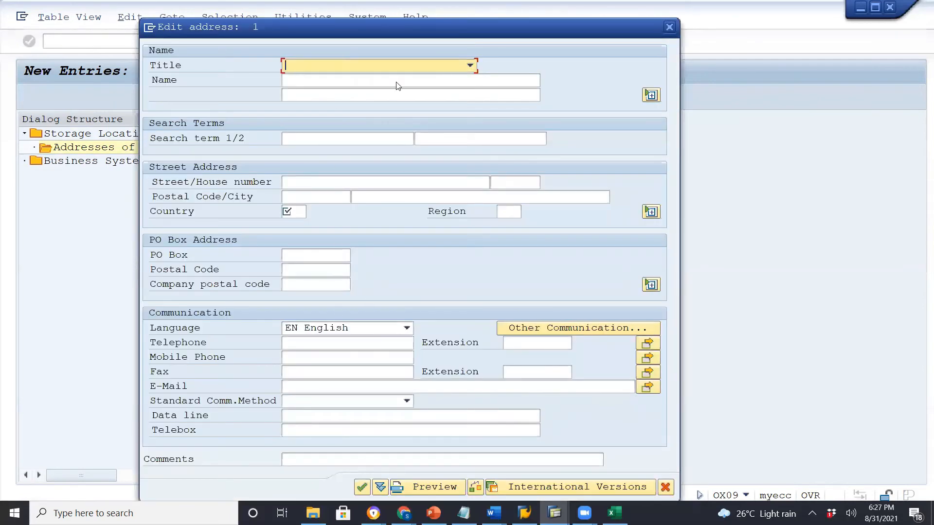
# - Name the address RM Storage Location and set its first search term to RMStore, leaving the title empty
pyautogui.click(470, 65)
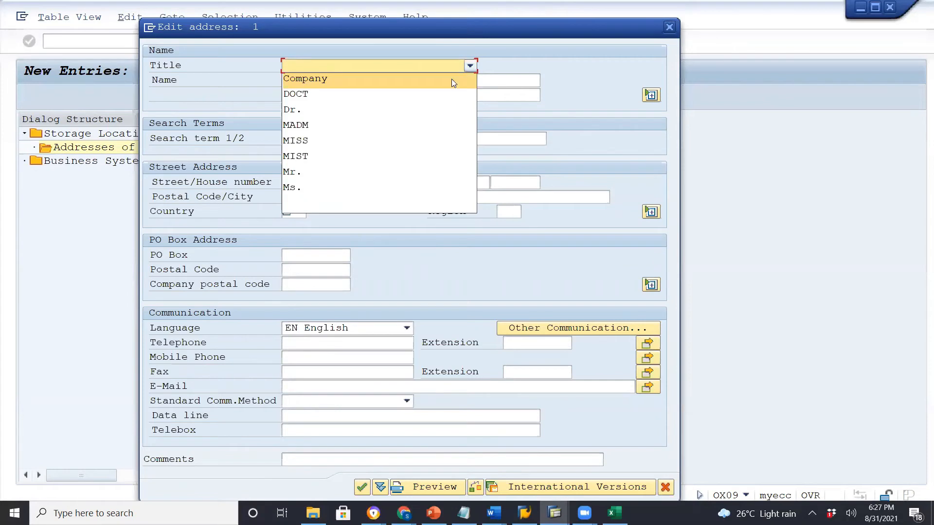
pyautogui.click(587, 77)
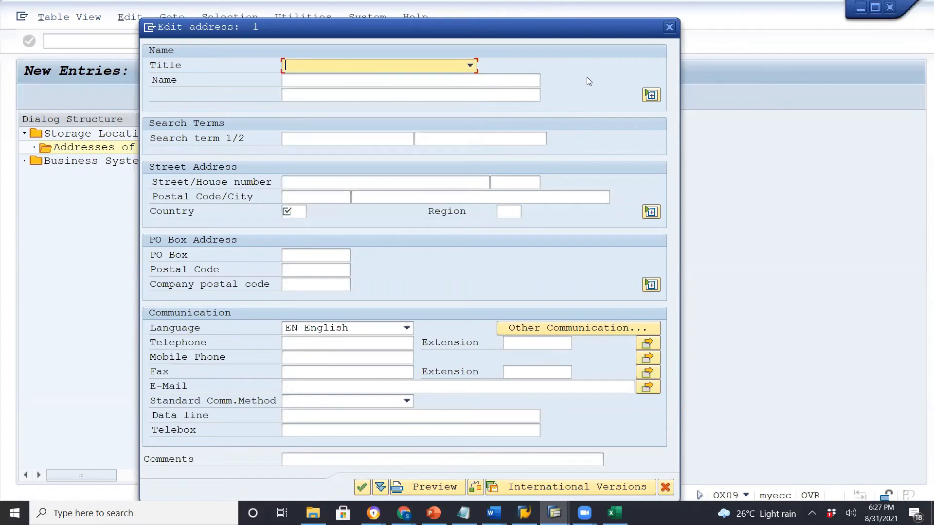
pyautogui.click(411, 79)
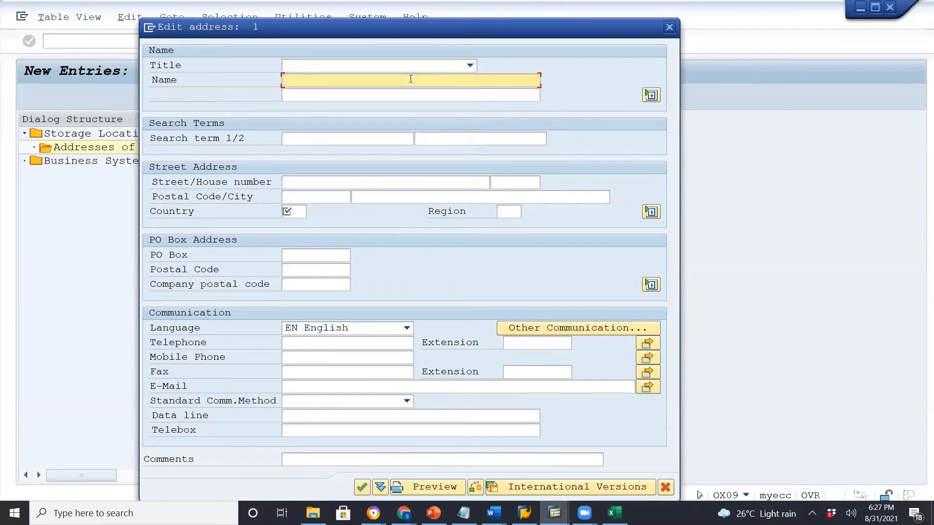
pyautogui.write('RM')
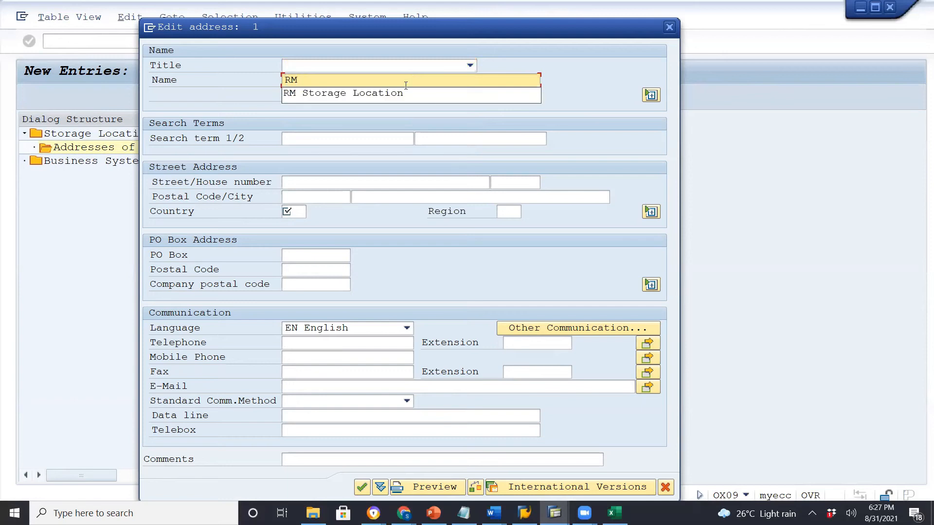
pyautogui.click(416, 95)
pyautogui.click(351, 144)
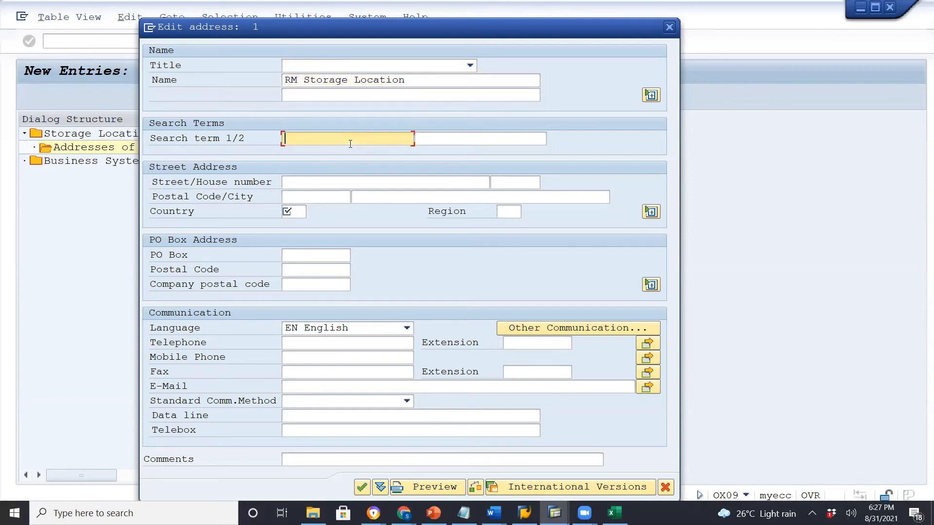
pyautogui.write('RMStore')
# - Fill in the street address and postal code, set the country to IN and the region to 22, and confirm the address
pyautogui.click(339, 182)
pyautogui.write('1')
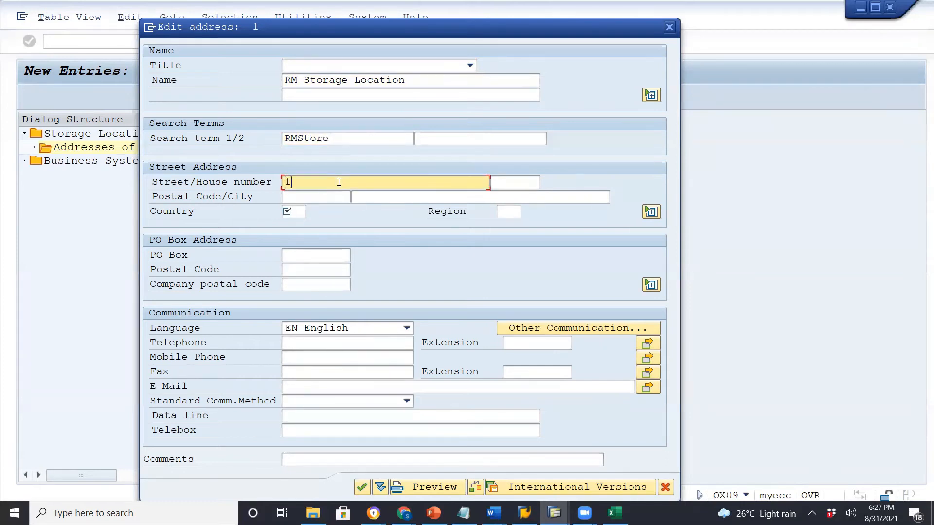
pyautogui.write('00 MG Road')
pyautogui.click(319, 198)
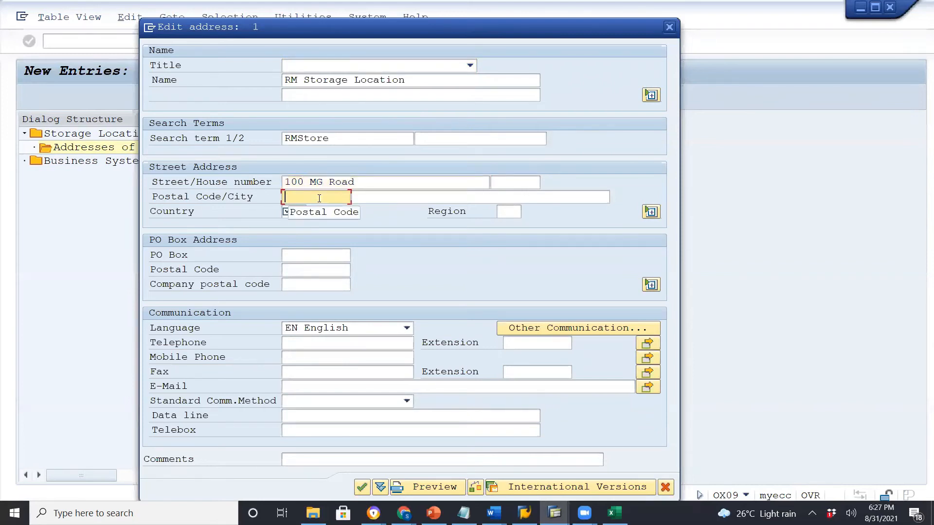
pyautogui.click(319, 199)
pyautogui.click(316, 224)
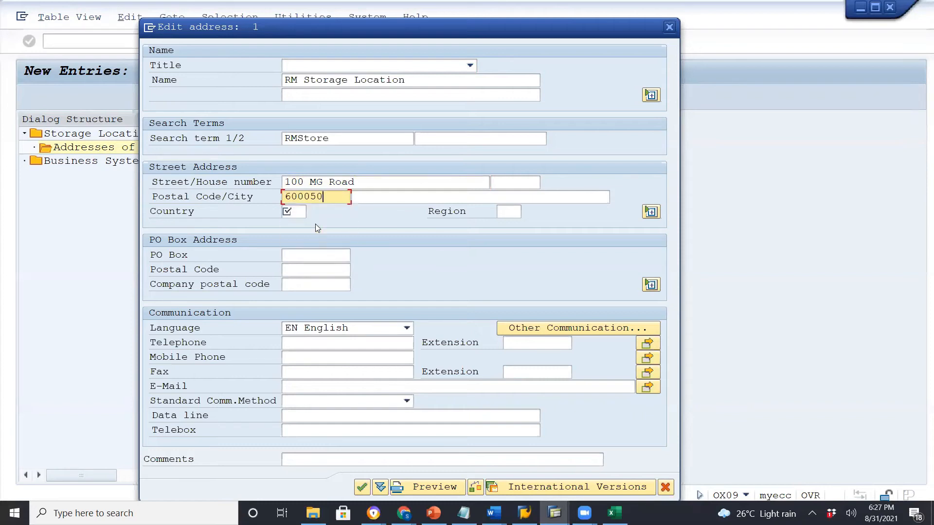
pyautogui.click(296, 212)
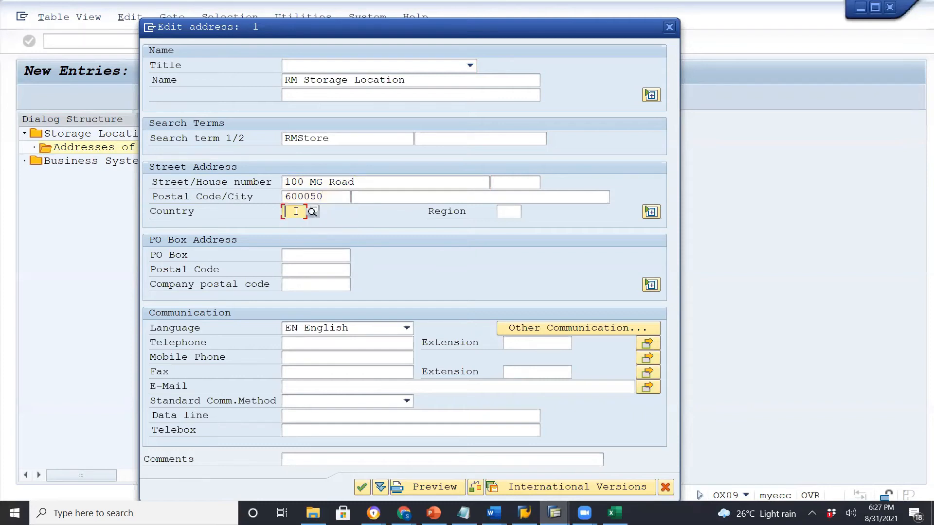
pyautogui.write('IN')
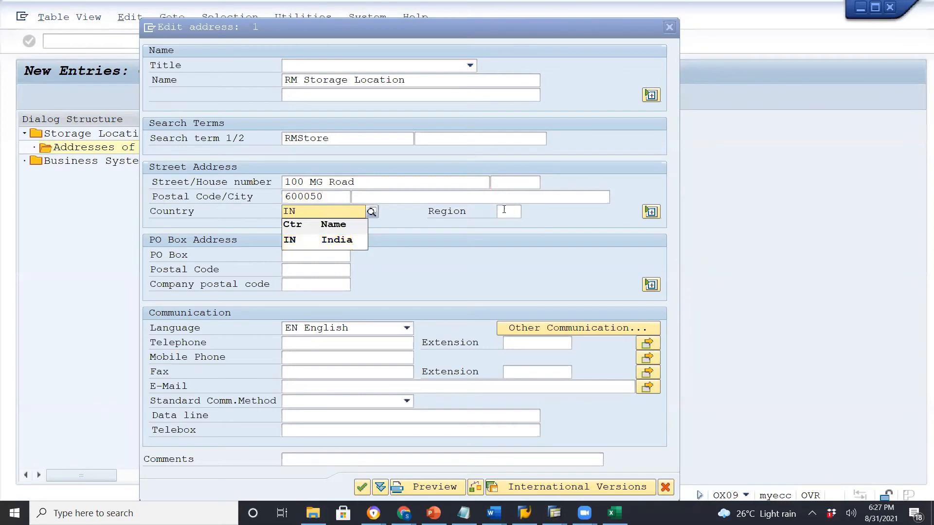
pyautogui.click(323, 245)
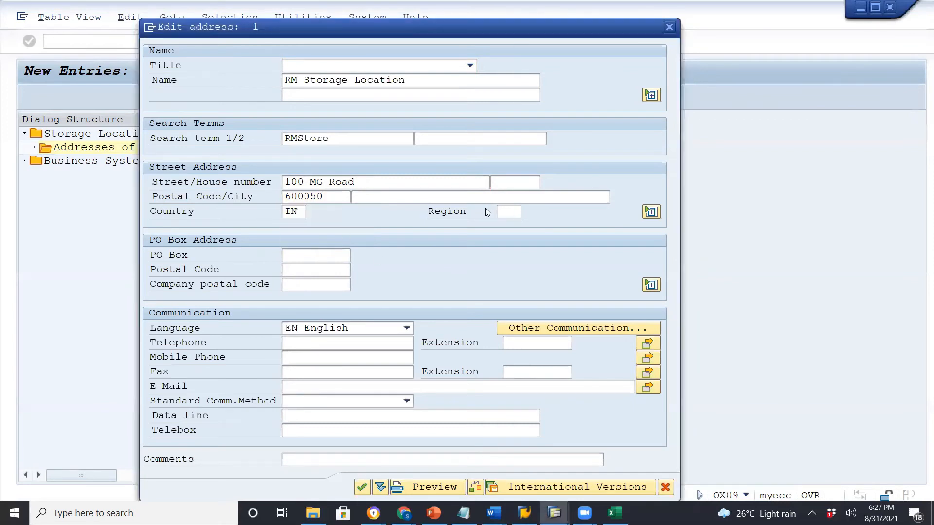
pyautogui.click(506, 209)
pyautogui.write('23')
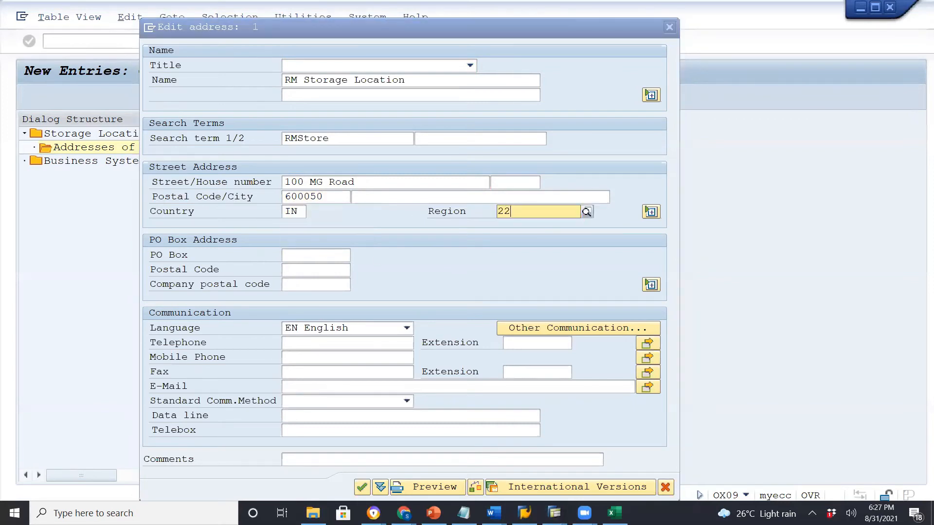
pyautogui.press('Return')
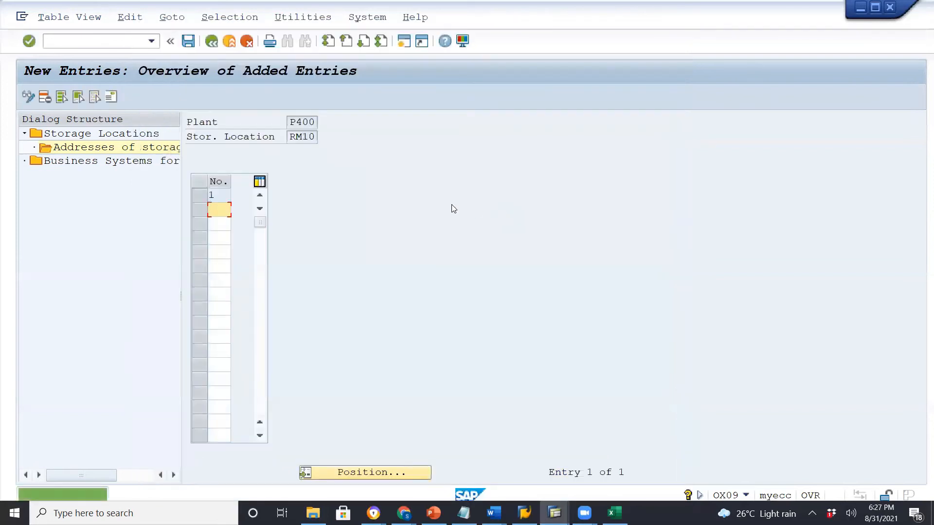
# - Save the RM10 address in the Merc Enterprise Structure Config customizing request and return to plant P400's storage location entries
pyautogui.click(223, 196)
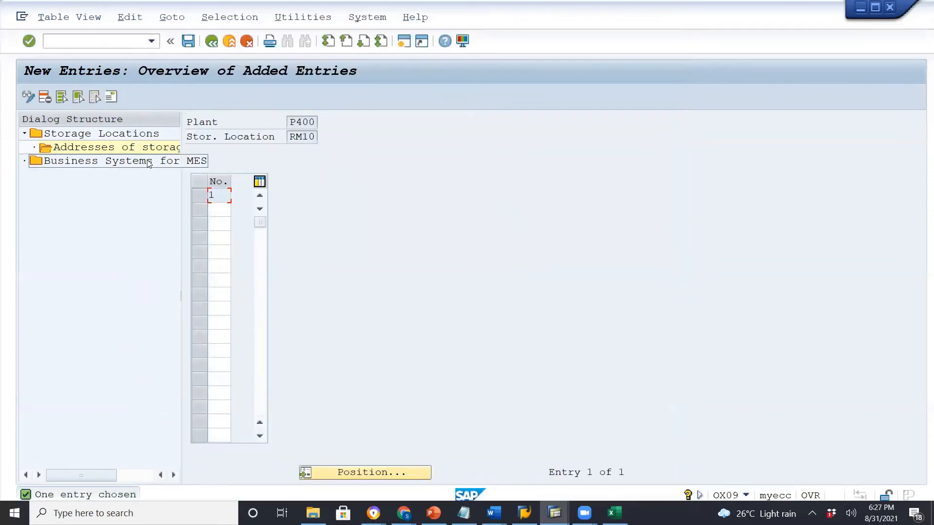
pyautogui.click(187, 42)
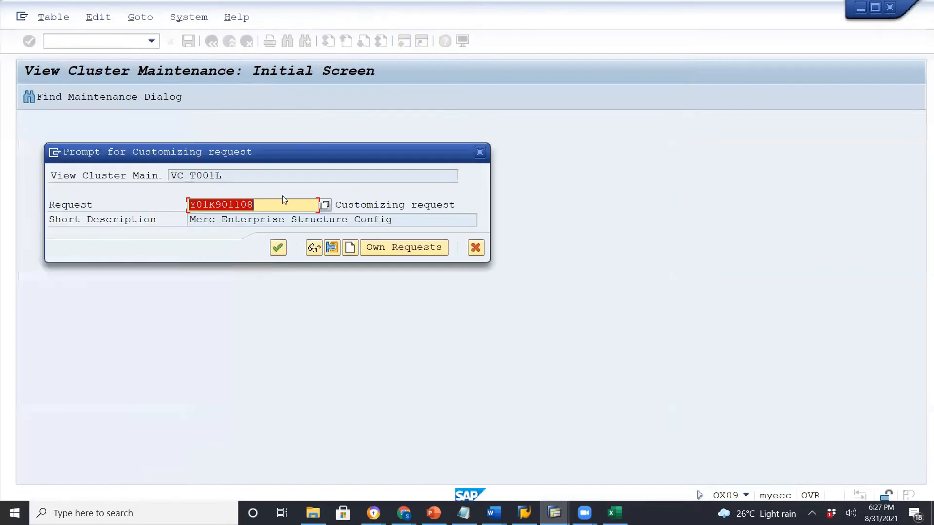
pyautogui.click(278, 248)
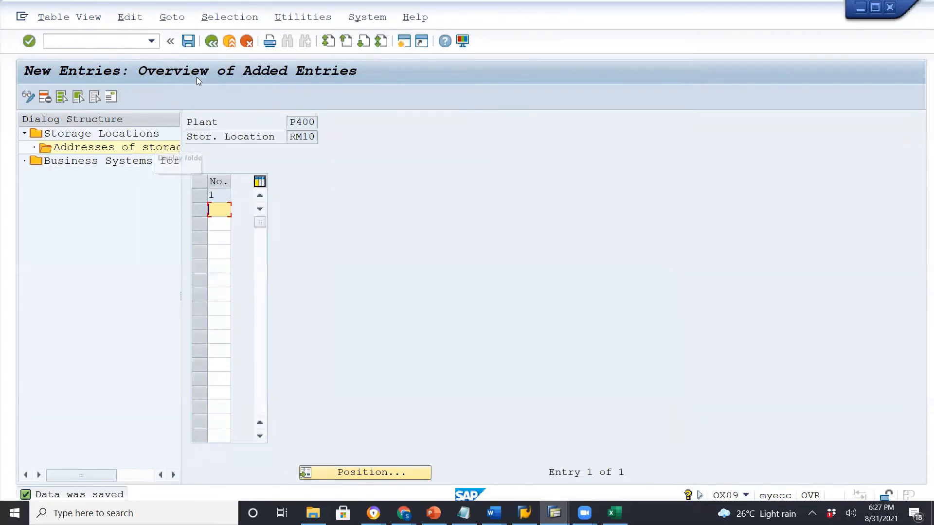
pyautogui.click(212, 42)
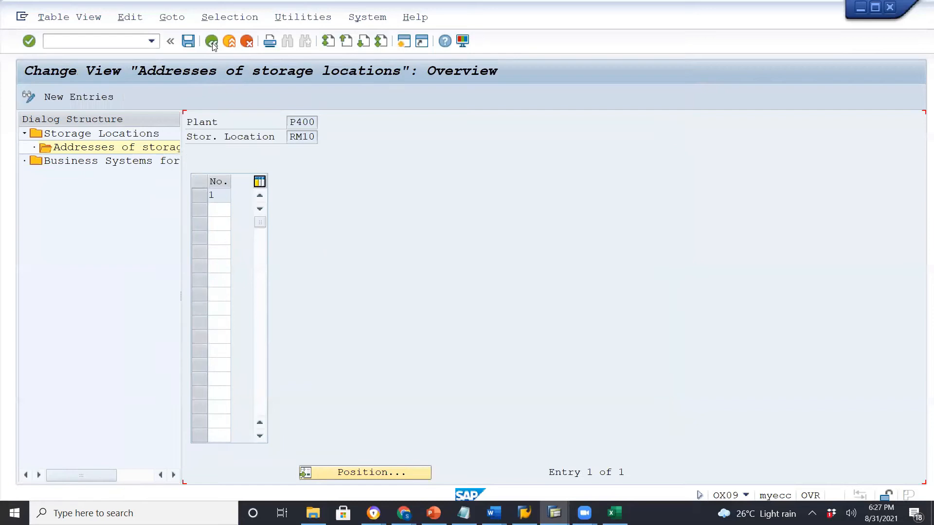
pyautogui.click(212, 42)
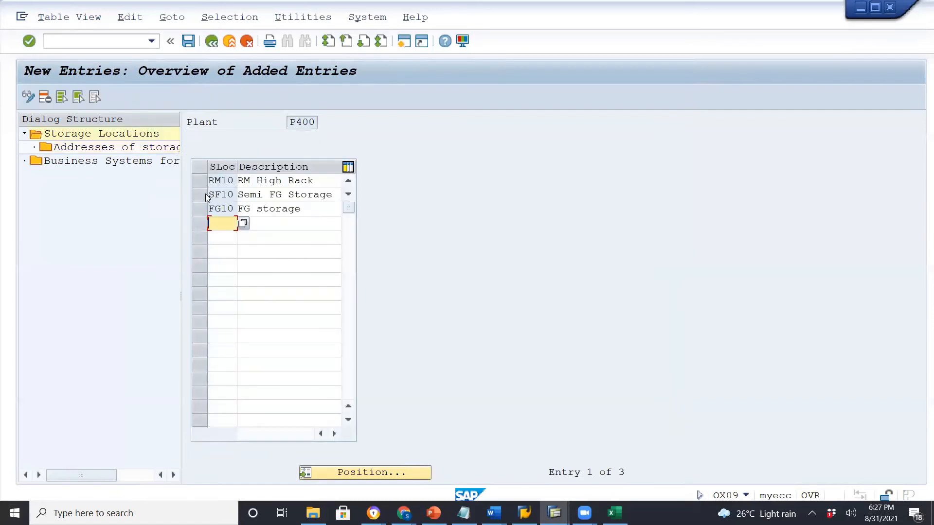
# - Look at the address entries of storage location SF10 and return to the storage location entries
pyautogui.click(201, 195)
pyautogui.doubleClick(140, 148)
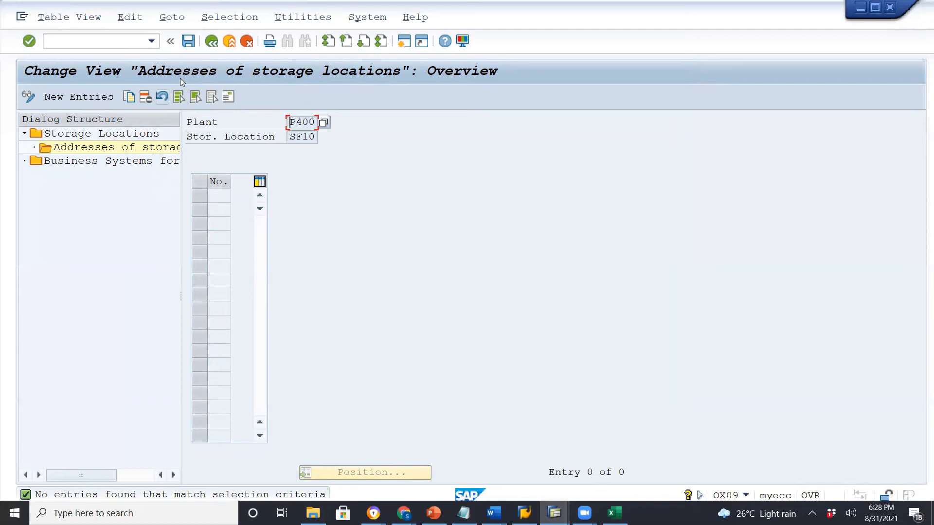
pyautogui.click(212, 44)
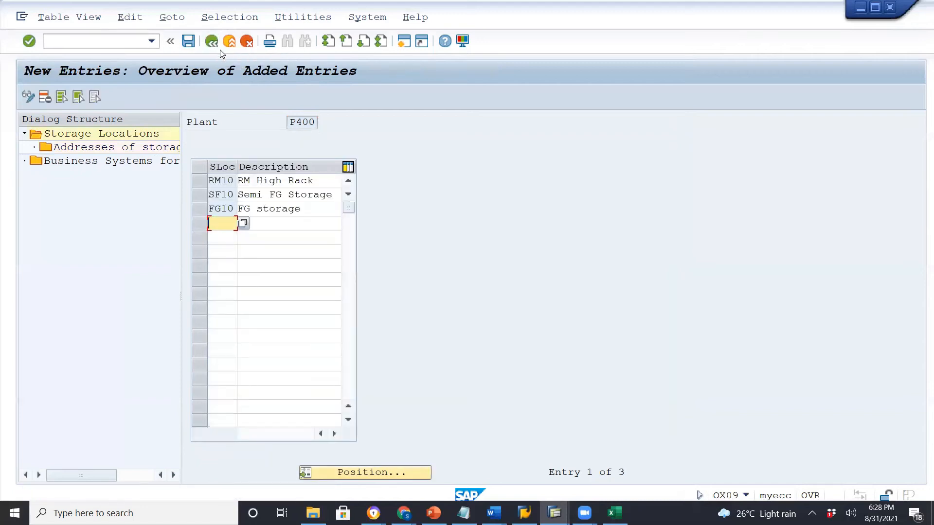
# - Save plant P400's storage locations and leave their maintenance for the implementation guide
pyautogui.click(212, 43)
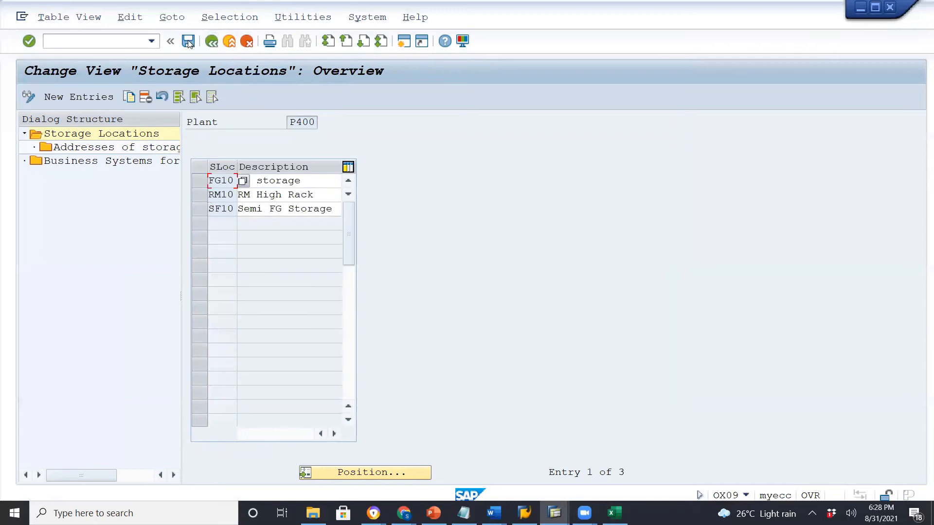
pyautogui.click(188, 42)
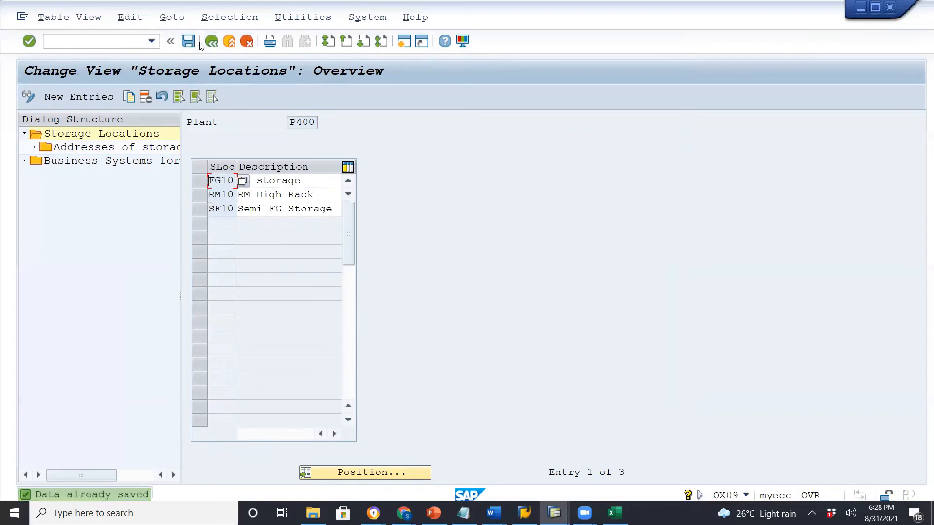
pyautogui.click(212, 42)
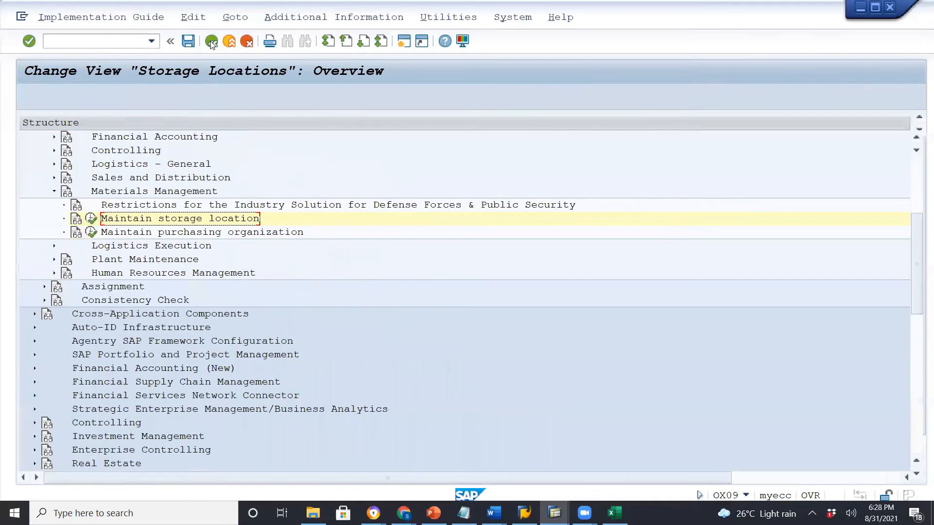
# - Open the storage location maintenance for plant P500 and start new entries
pyautogui.click(90, 220)
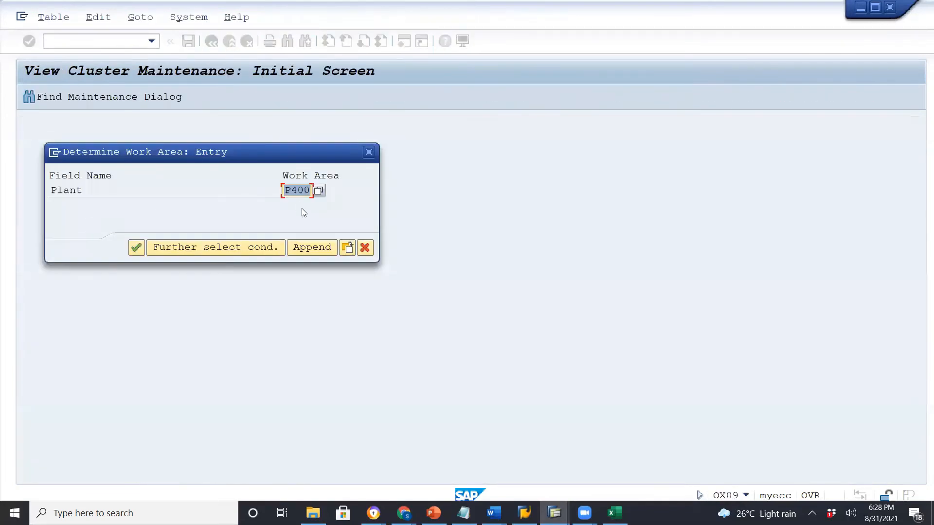
pyautogui.click(297, 189)
pyautogui.press('BackSpace')
pyautogui.write('5')
pyautogui.click(137, 247)
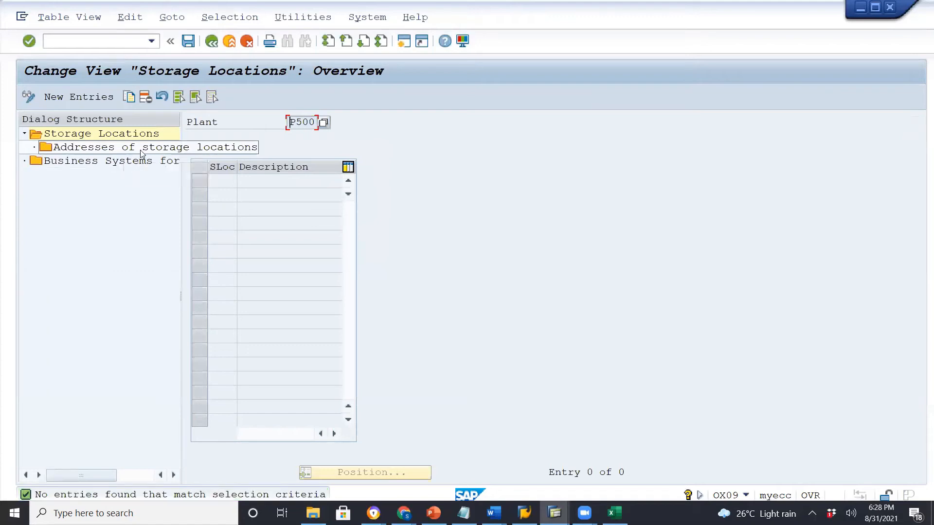
pyautogui.click(78, 99)
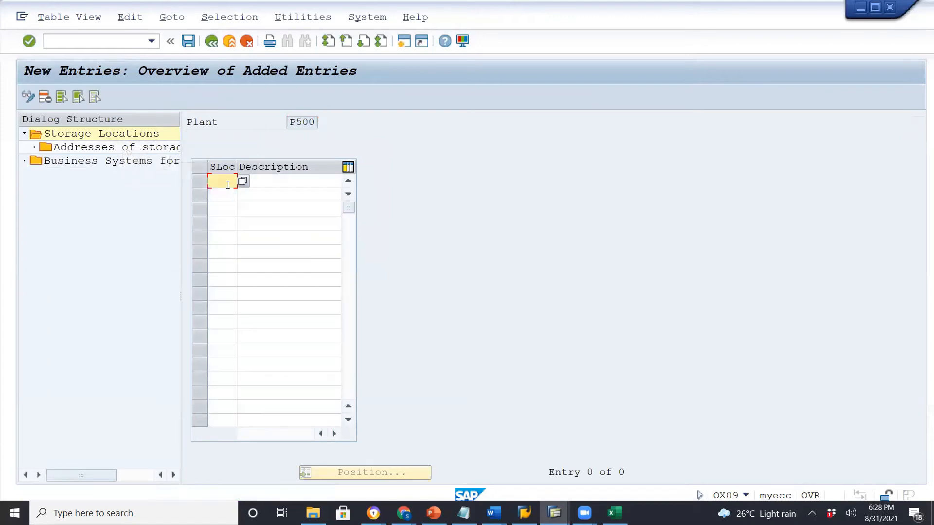
# - Enter storage location RM10 with the description RM High Rack for plant P500
pyautogui.write('RM10')
pyautogui.press('Tab')
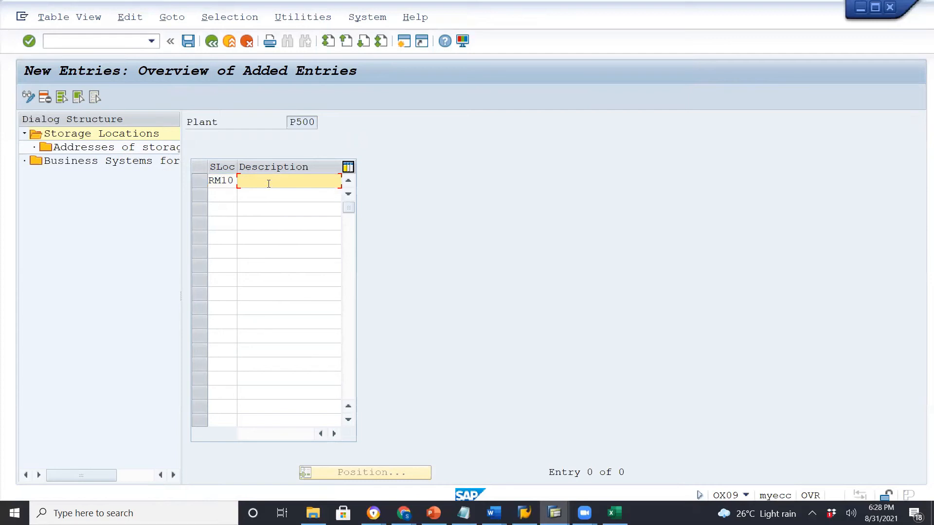
pyautogui.write('RM')
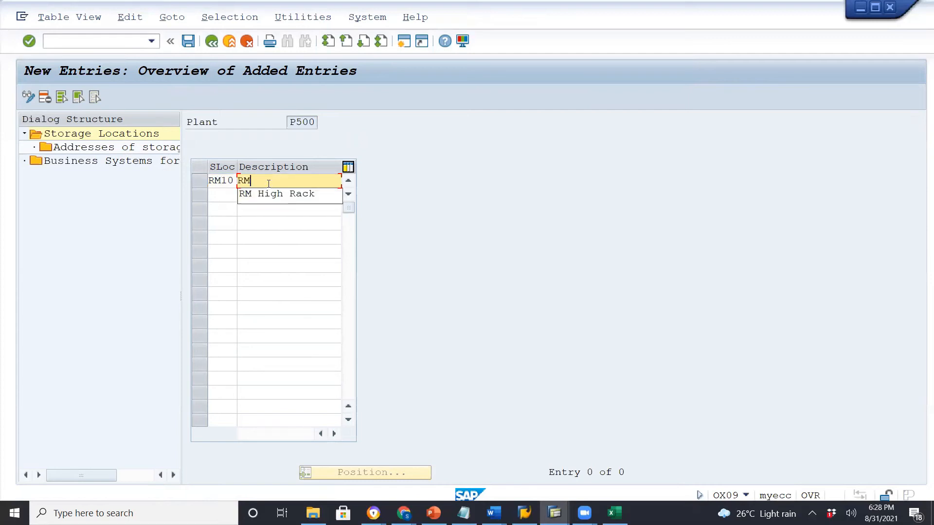
pyautogui.click(303, 199)
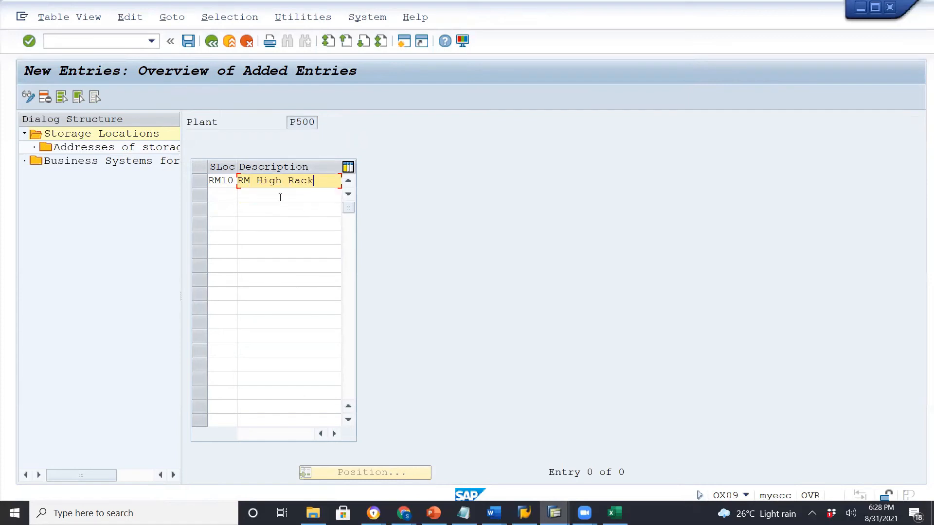
# - Add storage location SF10 with the description SFG Storage to plant P500's new entries
pyautogui.click(233, 196)
pyautogui.write('A')
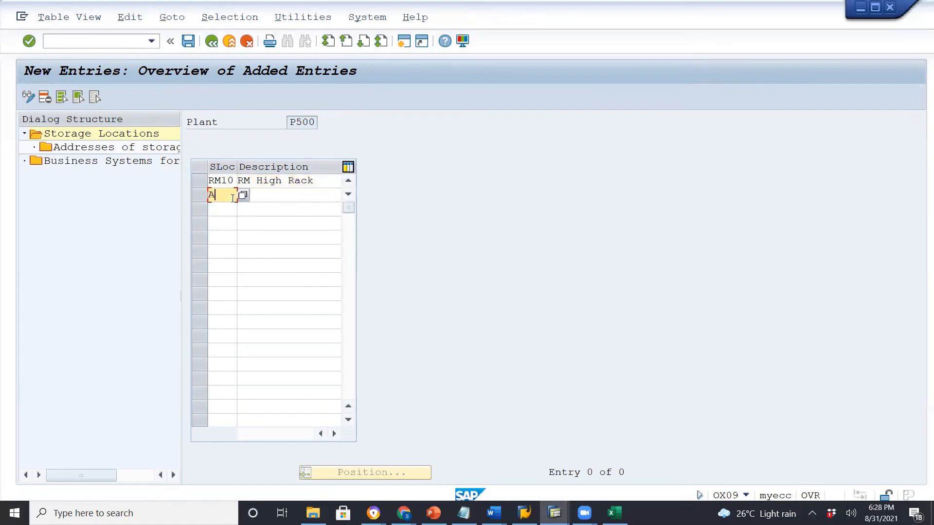
pyautogui.write('=')
pyautogui.press('BackSpace')
pyautogui.press('BackSpace')
pyautogui.write('SG10')
pyautogui.press('BackSpace')
pyautogui.press('BackSpace')
pyautogui.press('BackSpace')
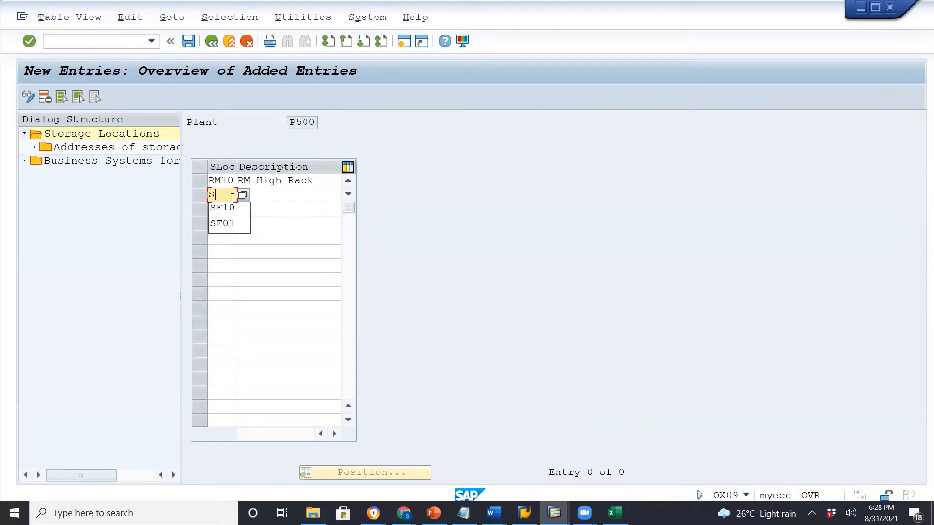
pyautogui.write('F10')
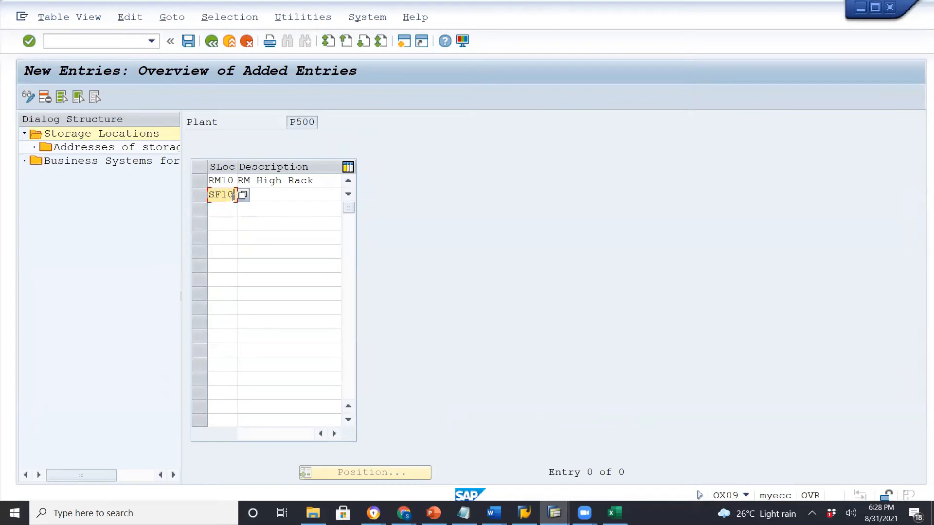
pyautogui.click(293, 196)
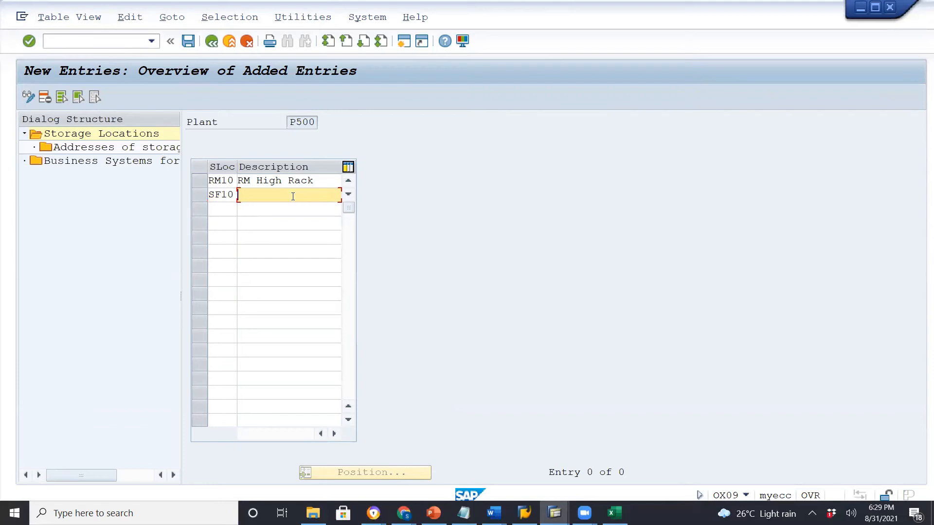
pyautogui.write('FG Storage')
# - Add storage location FG10 with the description FG Storage to plant P500's new entries
pyautogui.click(225, 209)
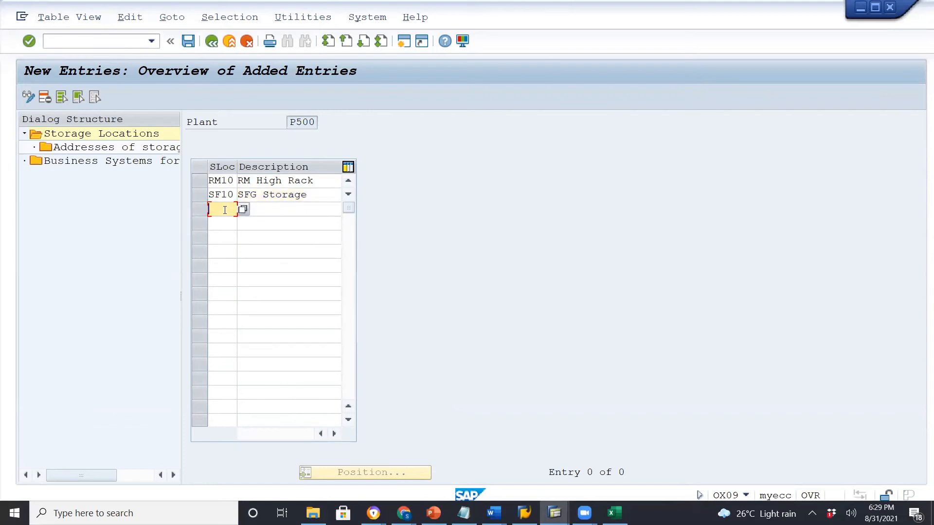
pyautogui.write('FG10')
pyautogui.click(279, 210)
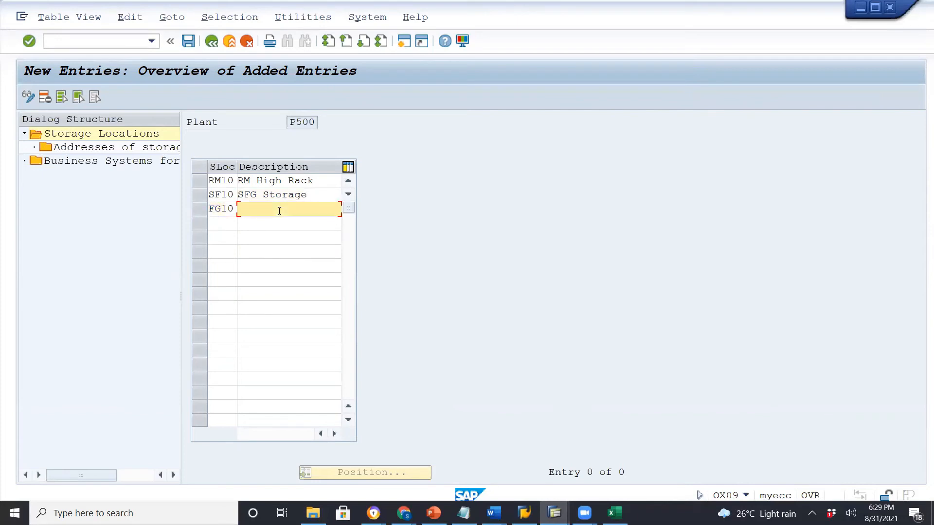
pyautogui.write('FG Storage')
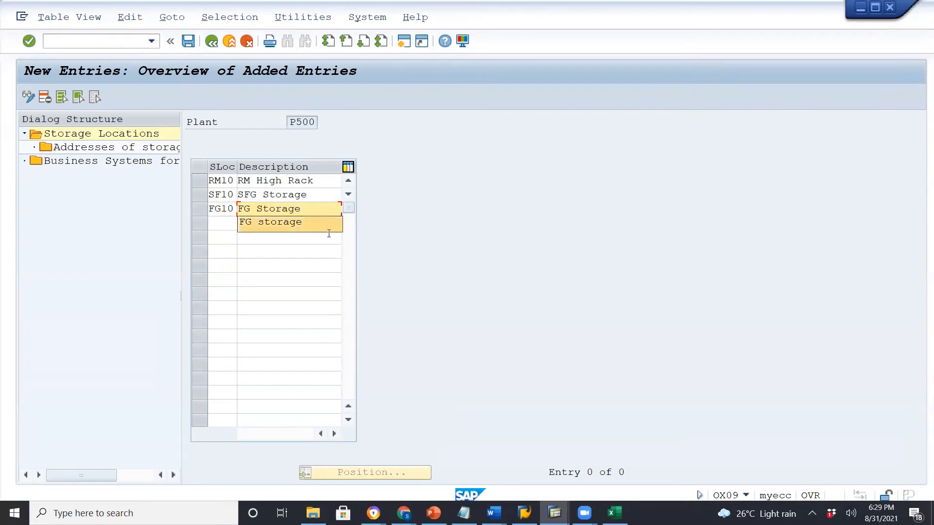
pyautogui.click(450, 199)
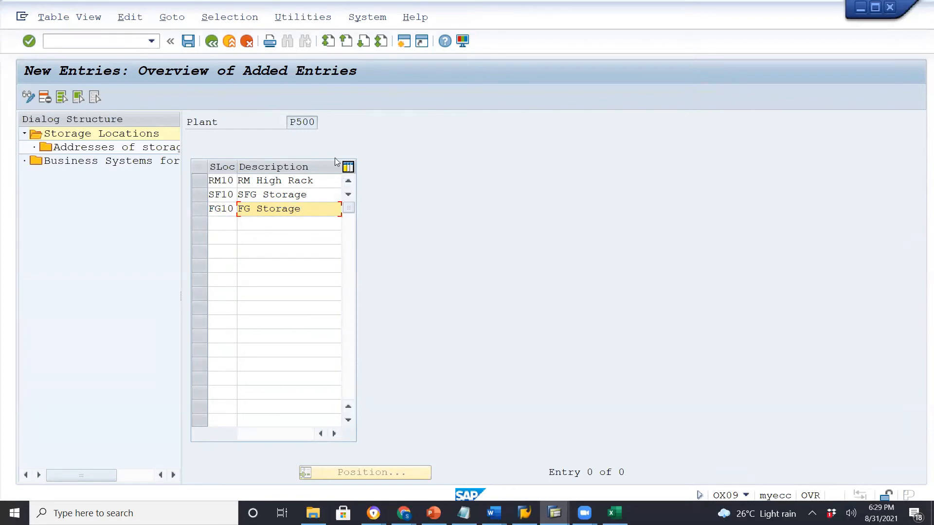
# - Save plant P500's storage locations in the Merc Enterprise Structure Config customizing request and return to the implementation guide
pyautogui.click(188, 41)
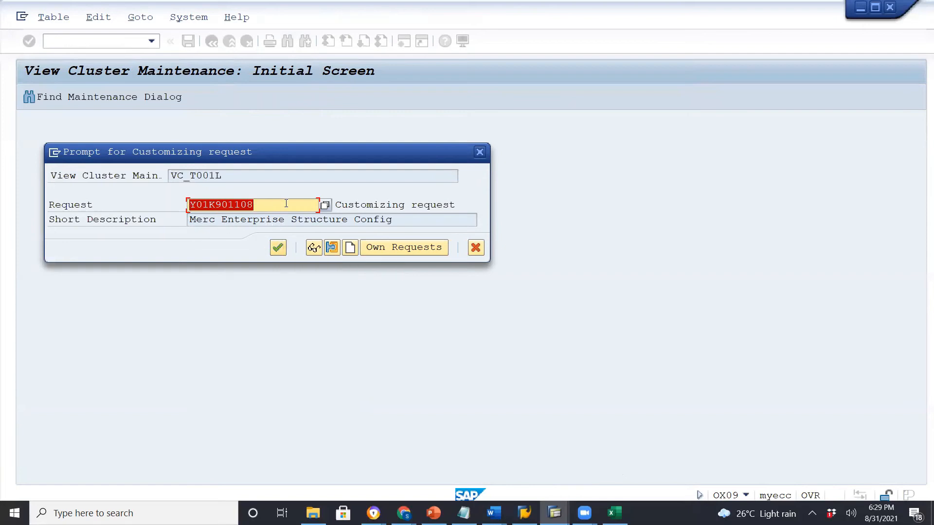
pyautogui.click(278, 248)
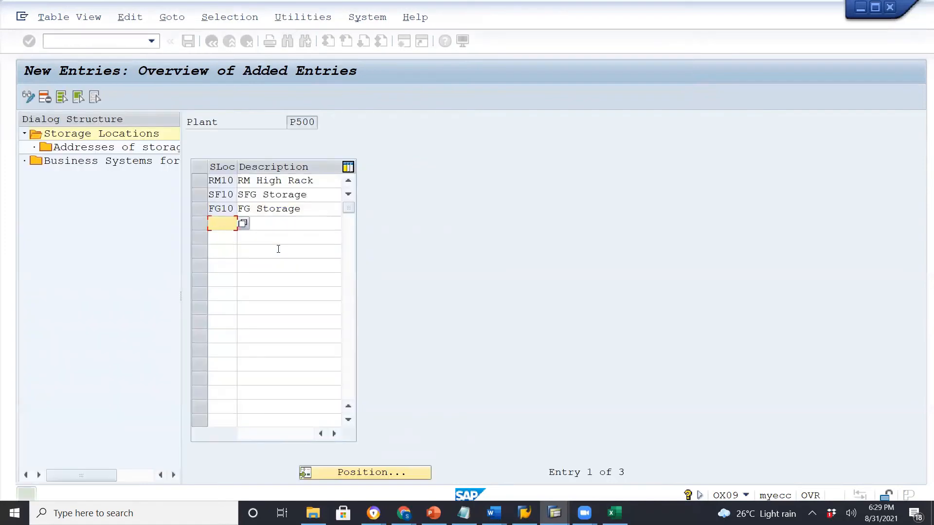
pyautogui.click(229, 209)
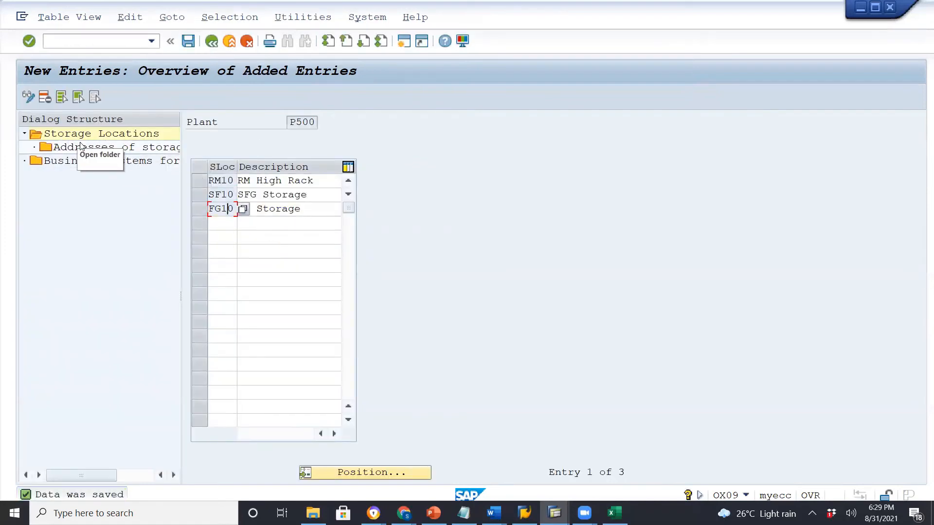
pyautogui.click(212, 42)
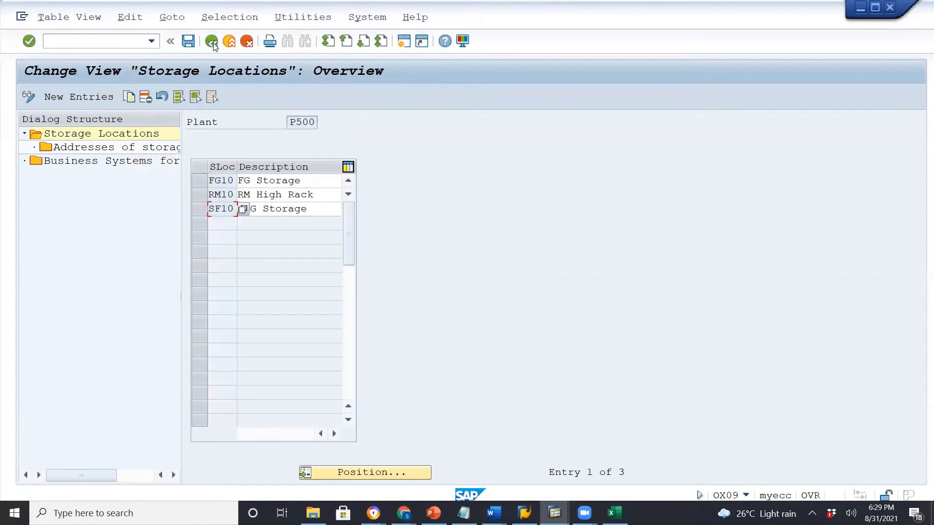
pyautogui.click(213, 41)
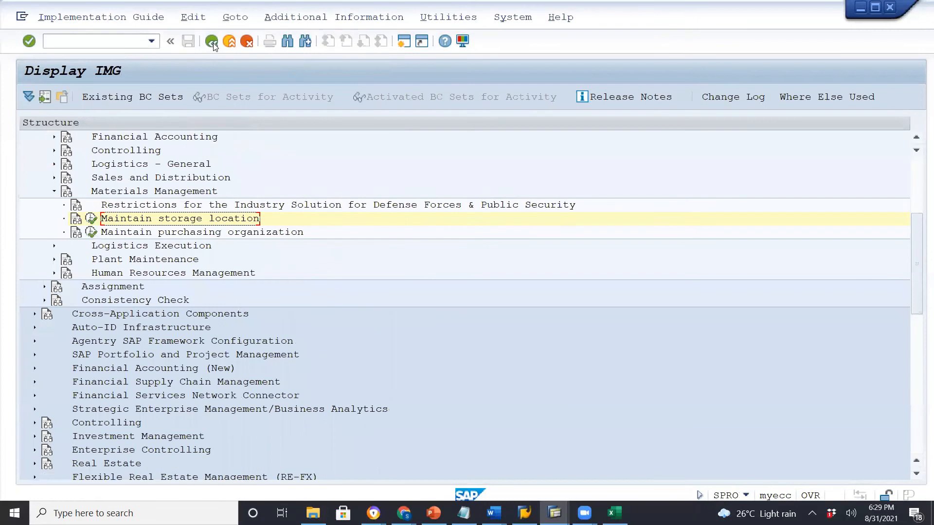
# - Open the purchasing organization maintenance and look up the code Pur4 among the existing entries
pyautogui.click(92, 233)
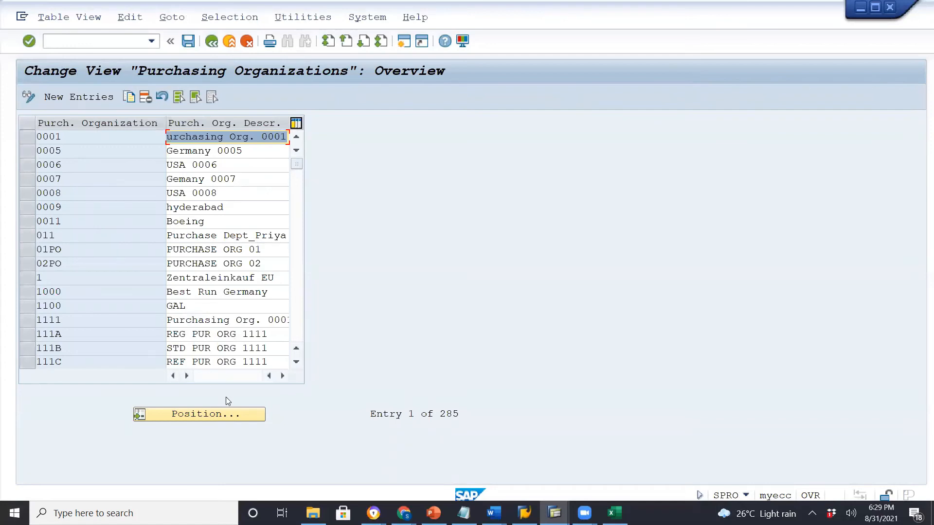
pyautogui.click(217, 416)
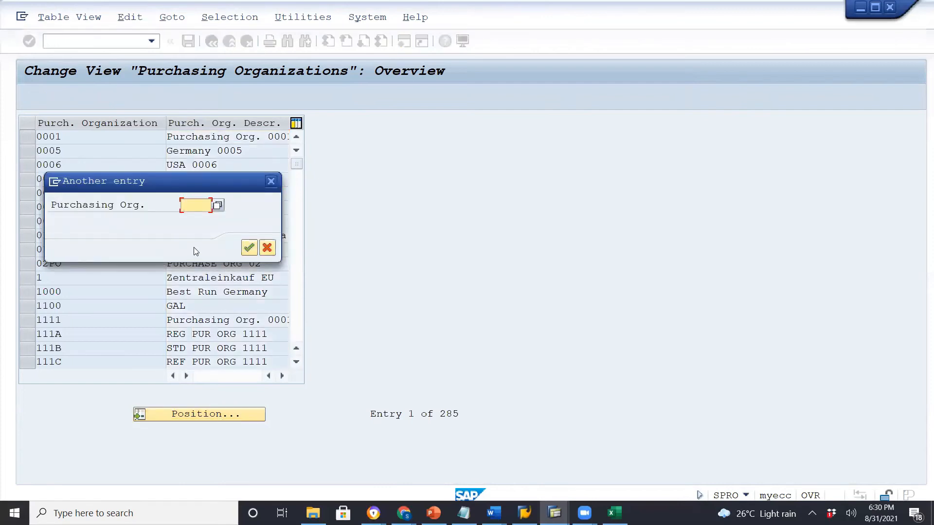
pyautogui.write('Pur4')
pyautogui.press('Return')
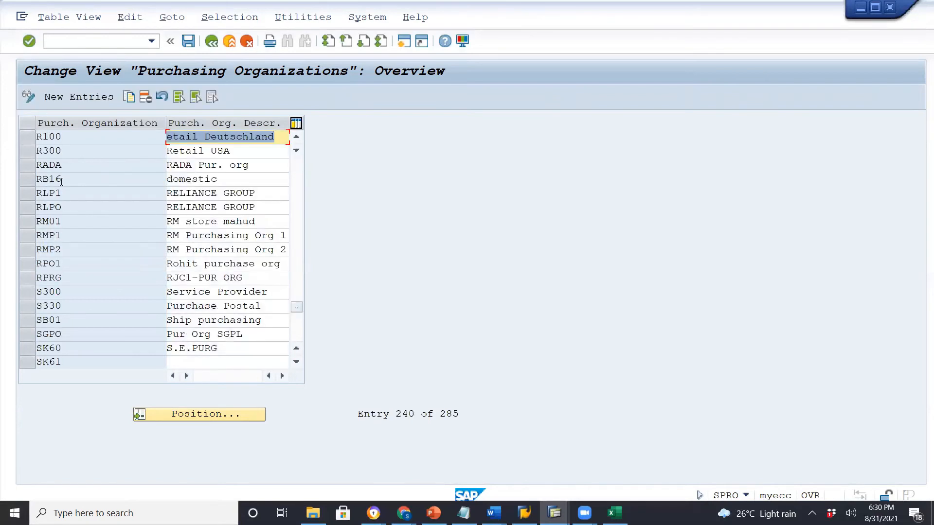
# - Create a new purchasing organization entry Pur4 with the description Pur Org Merc C100
pyautogui.click(94, 99)
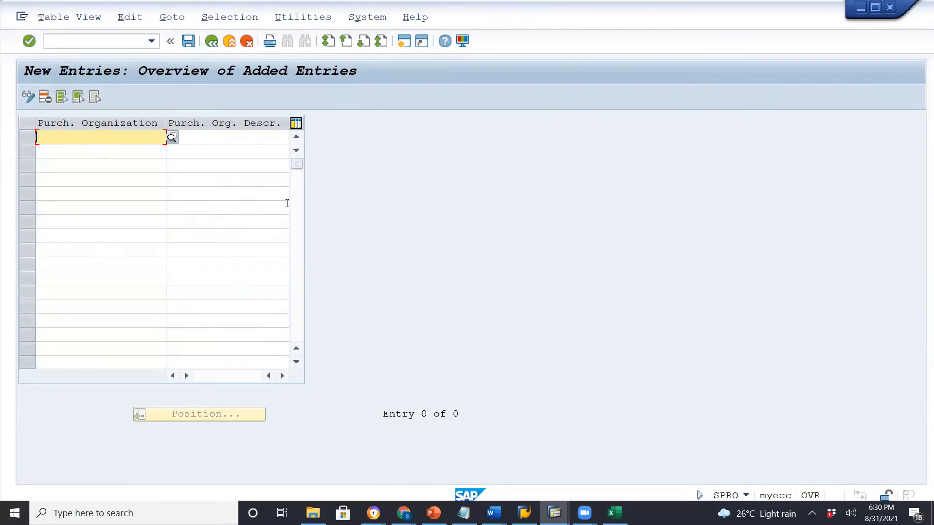
pyautogui.write('Pur4')
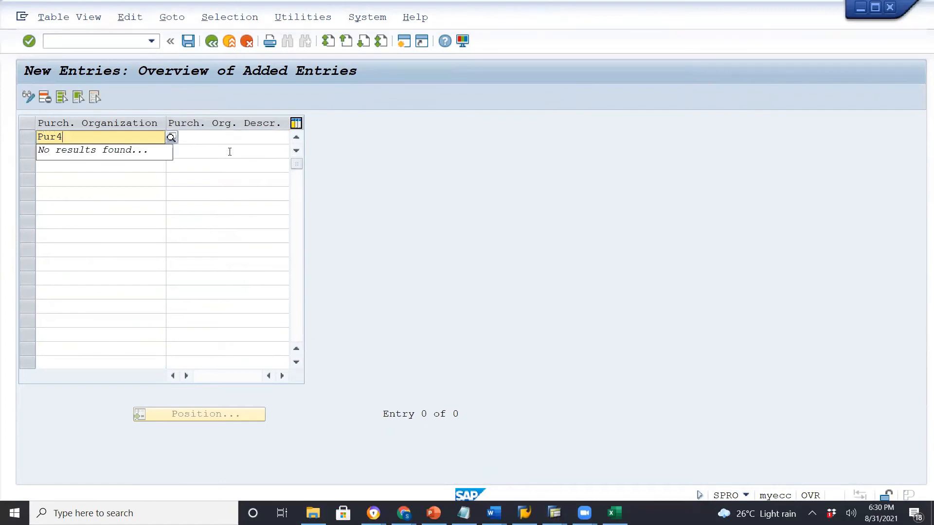
pyautogui.click(227, 138)
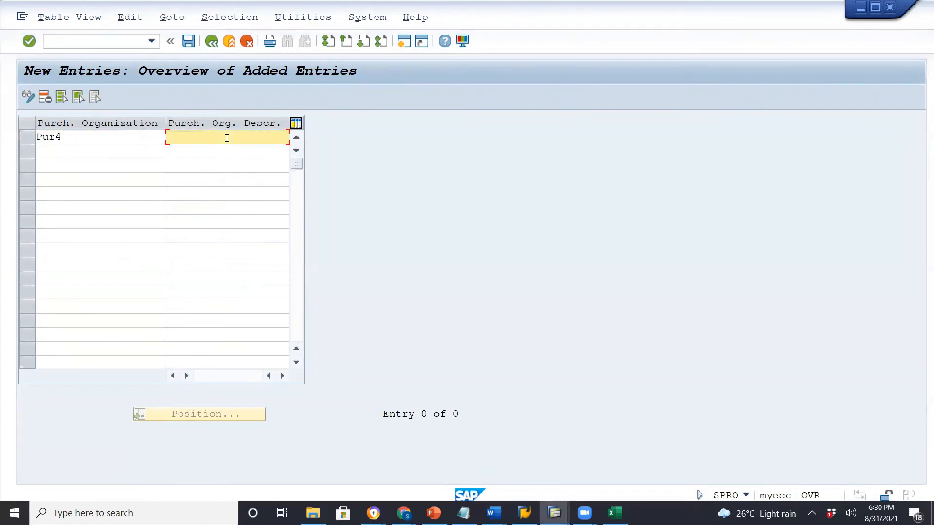
pyautogui.write('Purcha')
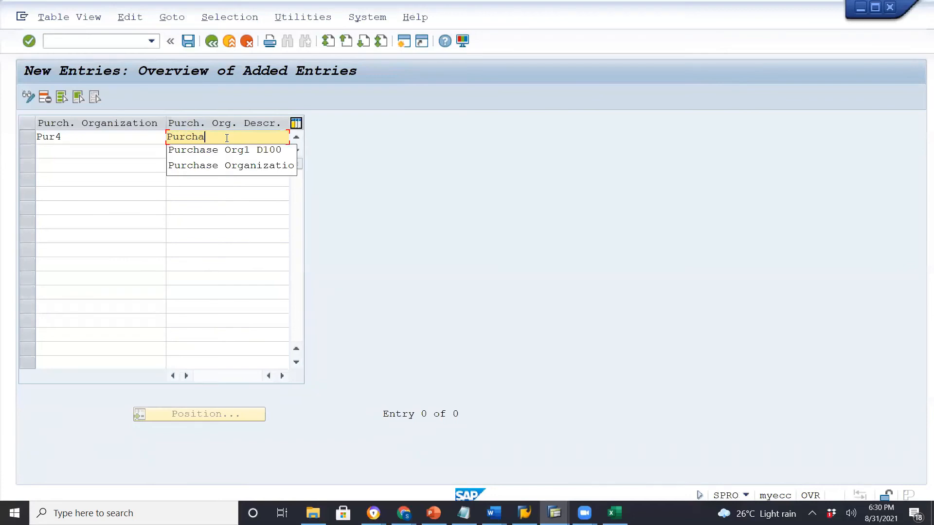
pyautogui.write('se Org for MEr')
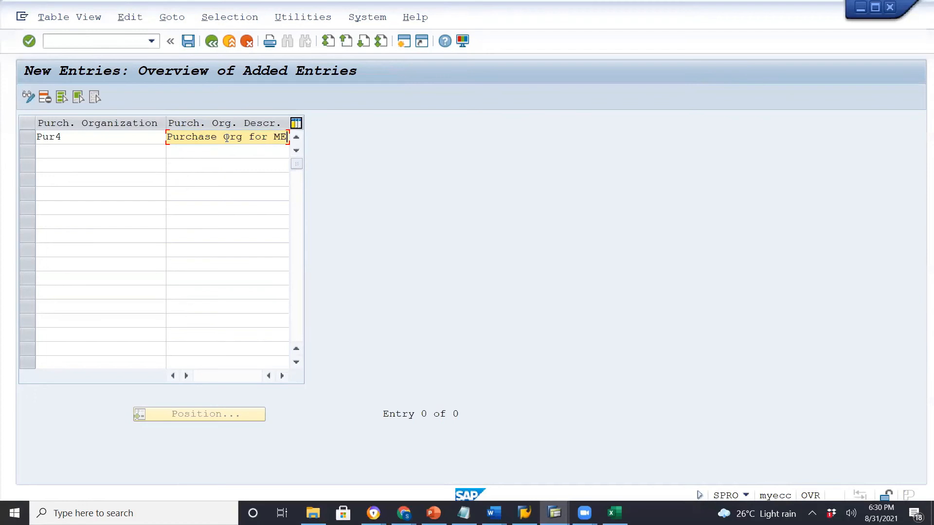
pyautogui.press('BackSpace')
pyautogui.click(221, 137)
pyautogui.press('Delete')
pyautogui.press('BackSpace')
pyautogui.press('BackSpace')
pyautogui.press('BackSpace')
pyautogui.press('BackSpace')
pyautogui.press('BackSpace')
pyautogui.press('BackSpace')
pyautogui.click(263, 140)
pyautogui.press('BackSpace')
pyautogui.press('BackSpace')
pyautogui.press('BackSpace')
pyautogui.press('BackSpace')
pyautogui.press('BackSpace')
pyautogui.press('BackSpace')
pyautogui.write('Merc C100')
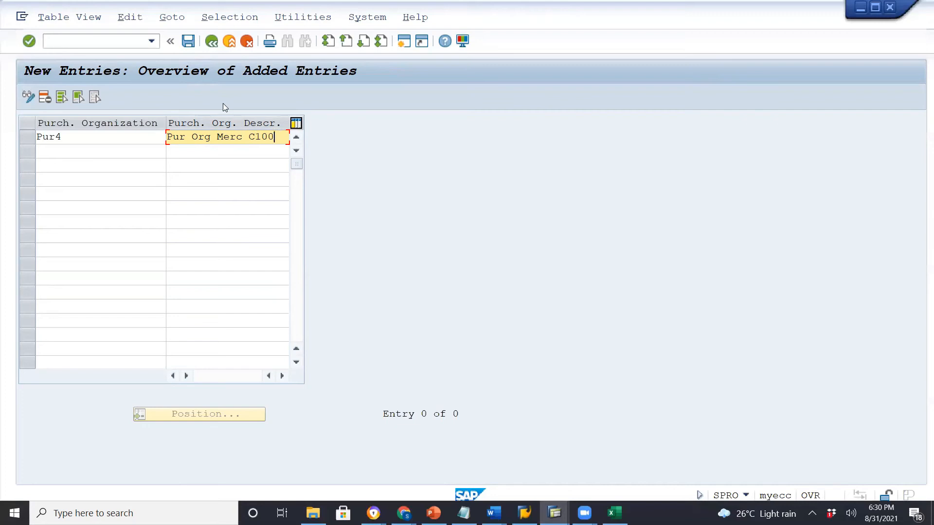
# - Save the purchasing organization in the Merc Enterprise Structure Config customizing request and return to the implementation guide
pyautogui.press('Return')
pyautogui.click(188, 40)
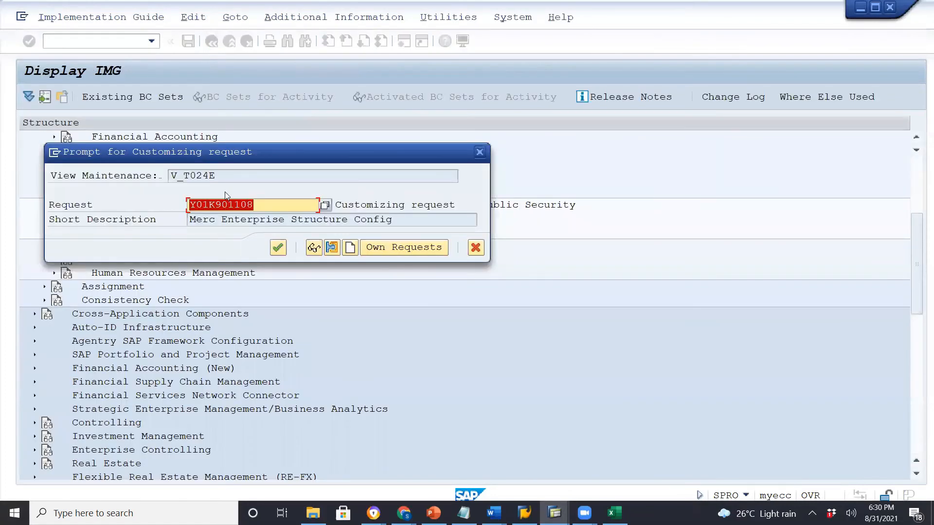
pyautogui.click(273, 254)
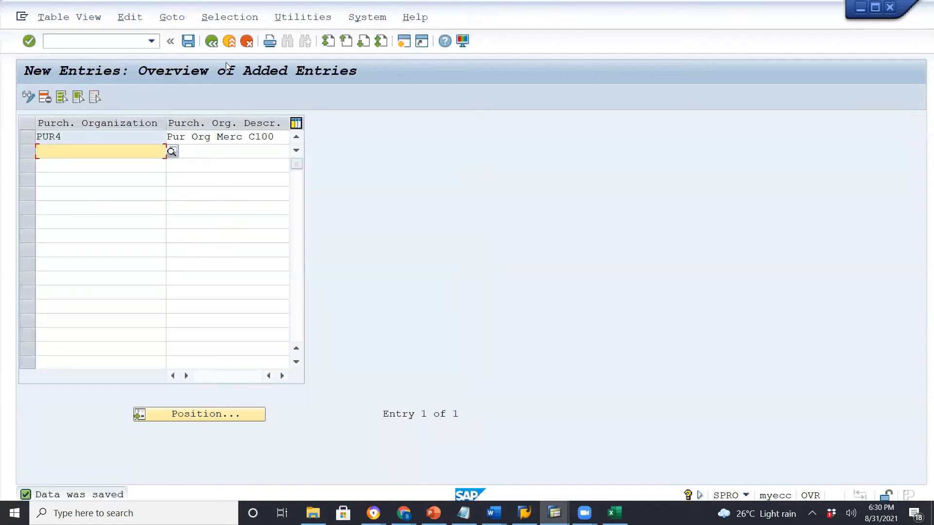
pyautogui.click(213, 41)
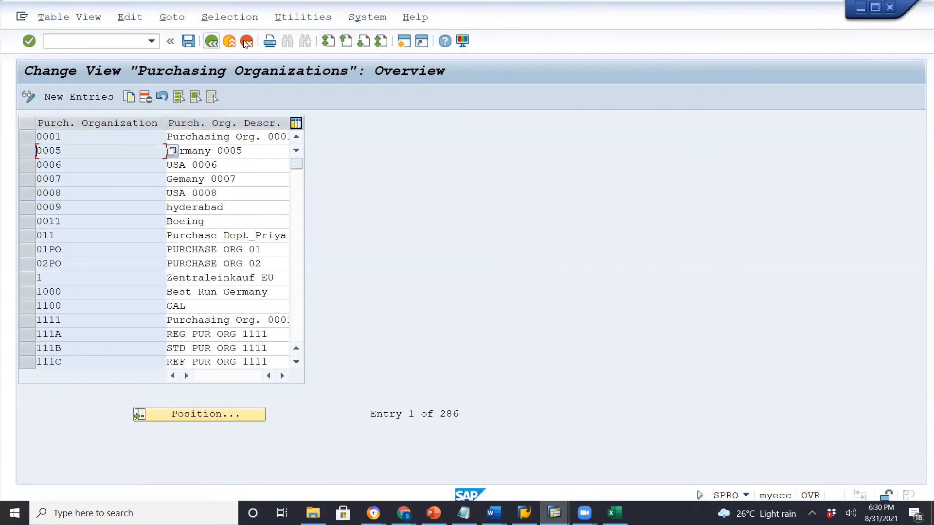
pyautogui.click(211, 42)
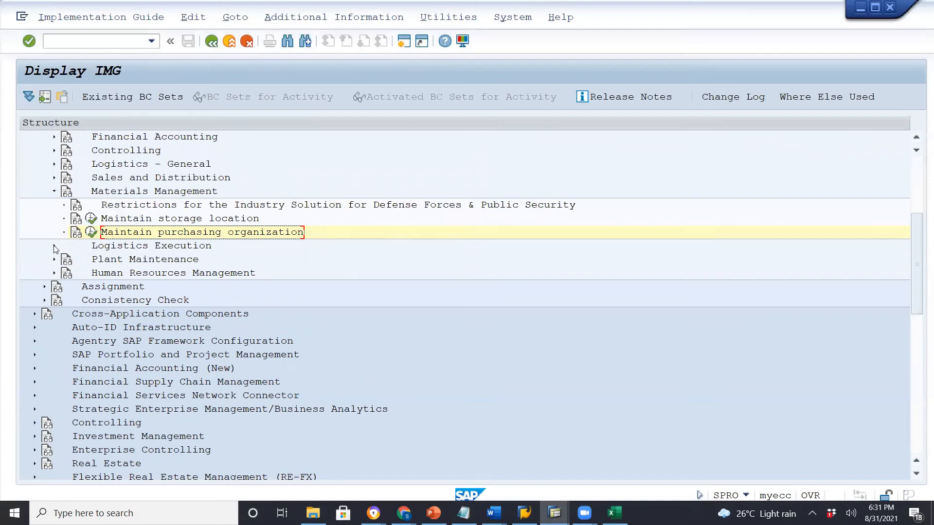
# - Collapse the enterprise structure's Definition branch and expand the Financial Accounting activities under Assignment
pyautogui.click(54, 248)
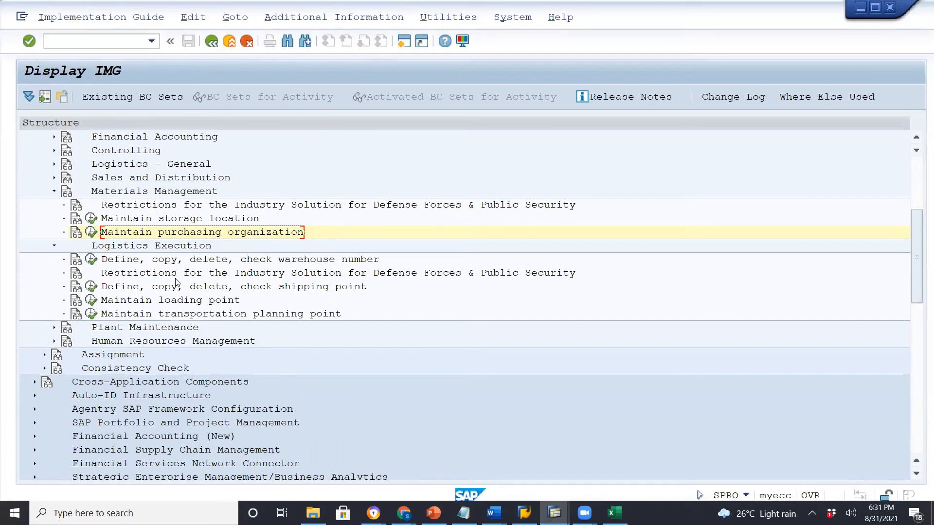
pyautogui.click(54, 246)
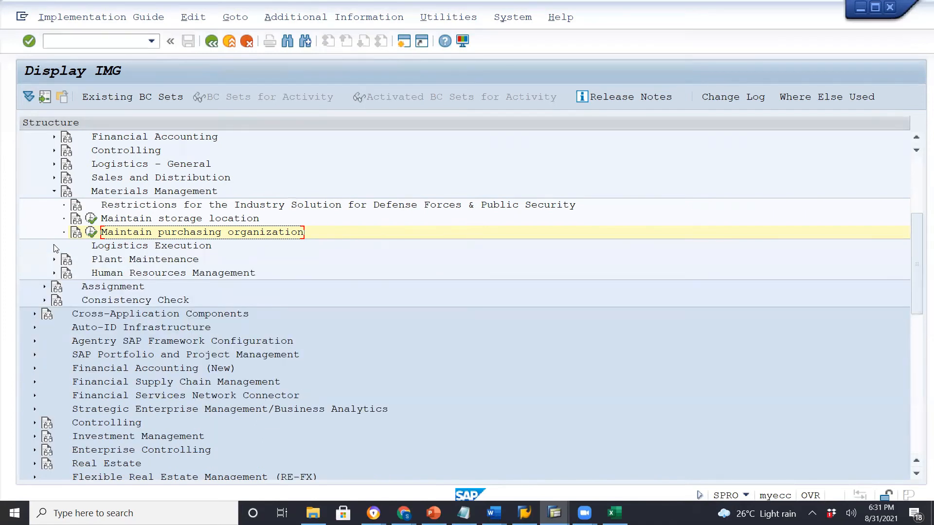
pyautogui.scroll(3, 54, 248)
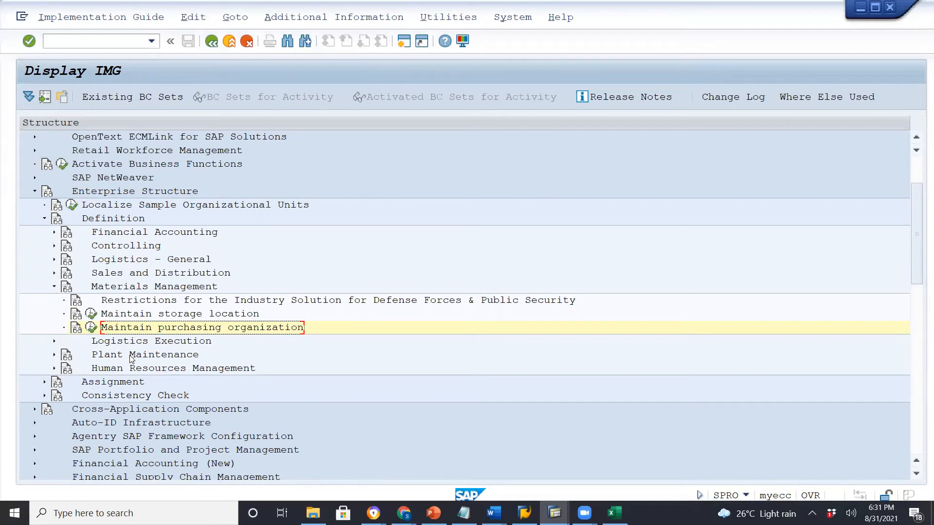
pyautogui.click(44, 220)
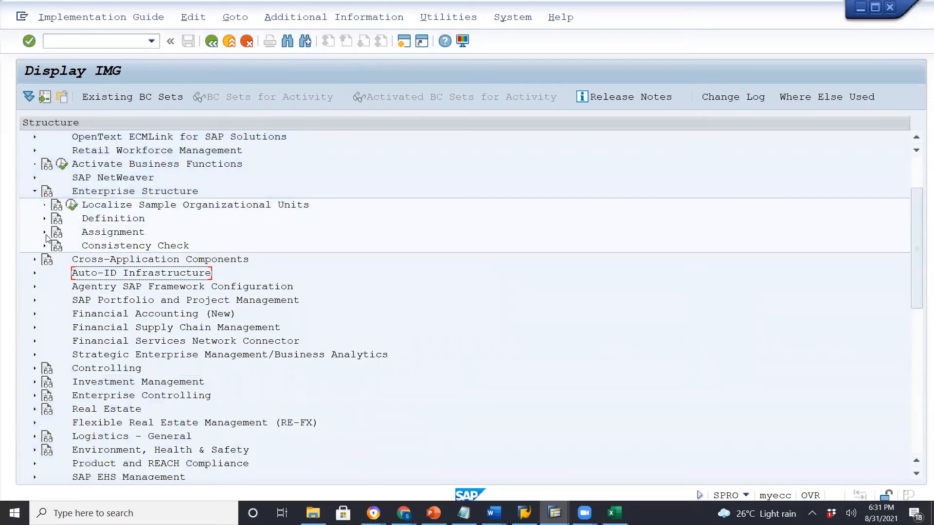
pyautogui.click(45, 233)
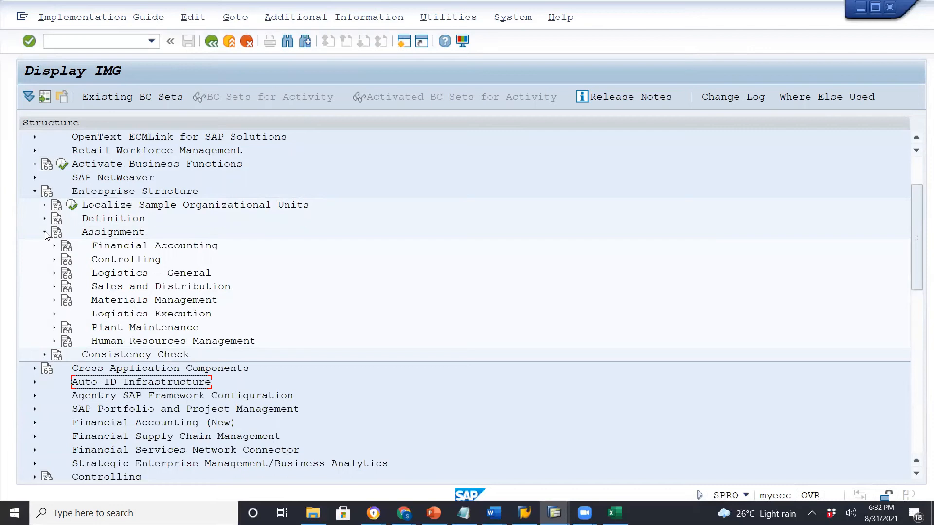
pyautogui.click(54, 246)
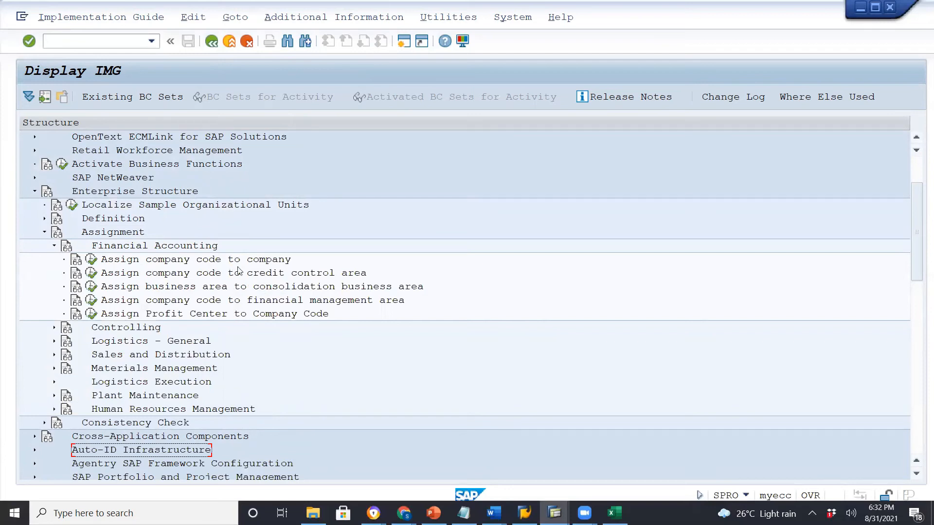
# - Open the assignment of company codes to companies and jump to company code C100
pyautogui.click(92, 262)
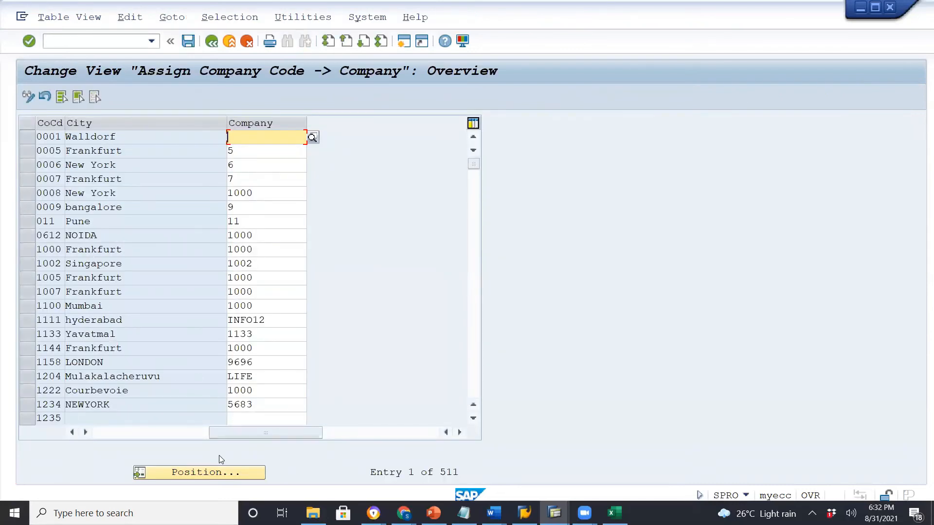
pyautogui.click(217, 473)
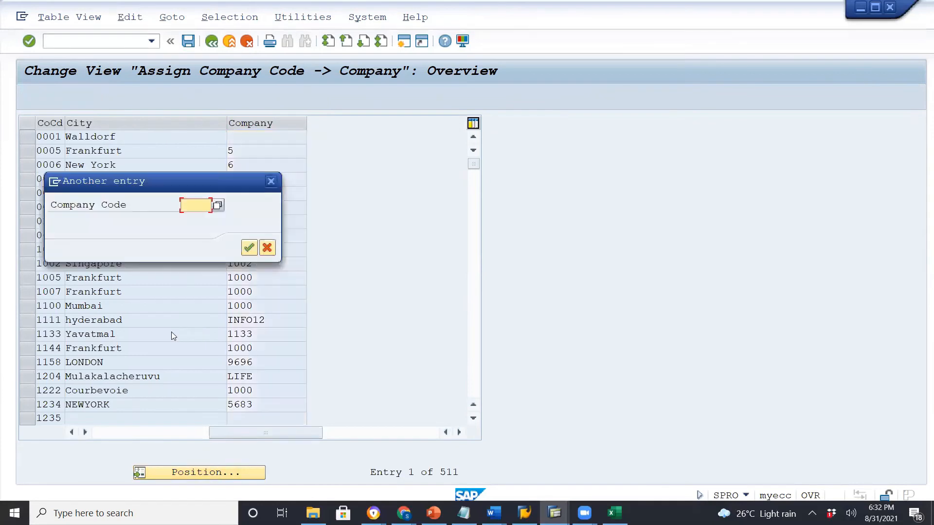
pyautogui.write('C')
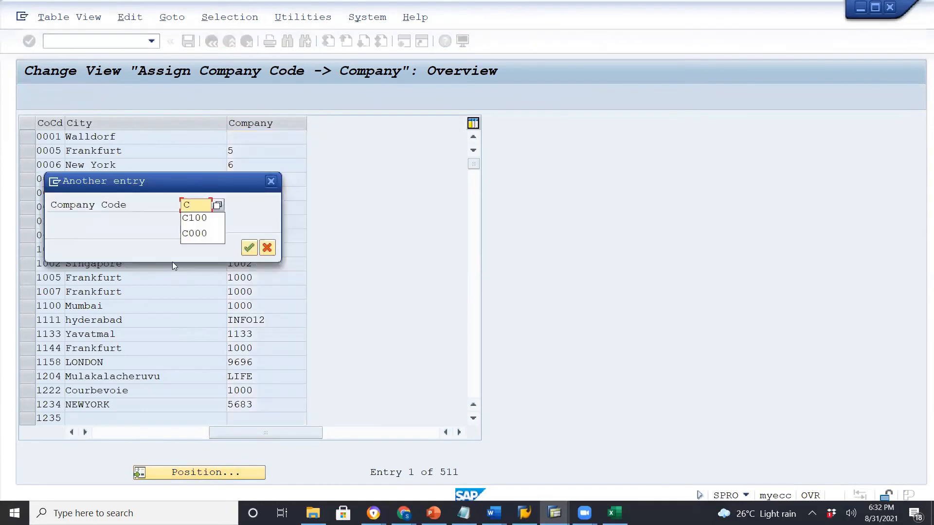
pyautogui.write('100')
pyautogui.press('Return')
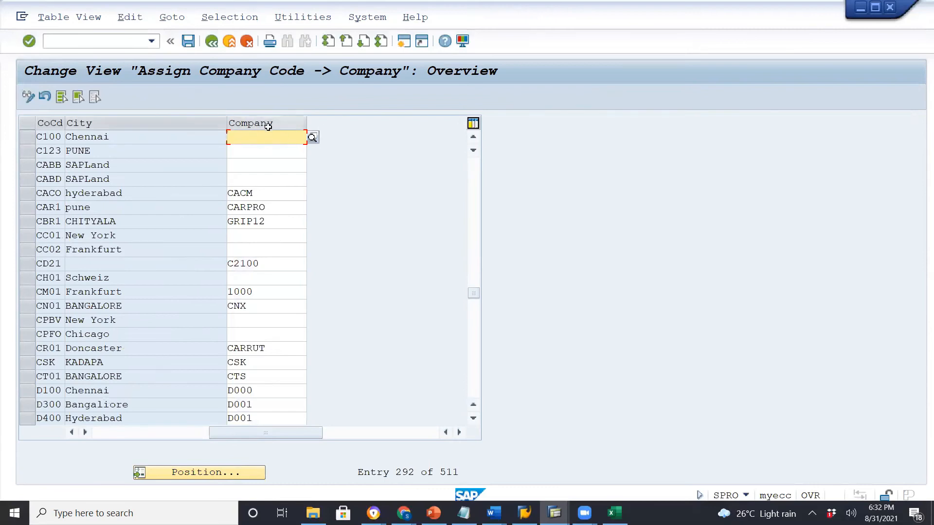
# - Find company C000 in the list of available companies and assign it to company code C100
pyautogui.click(312, 138)
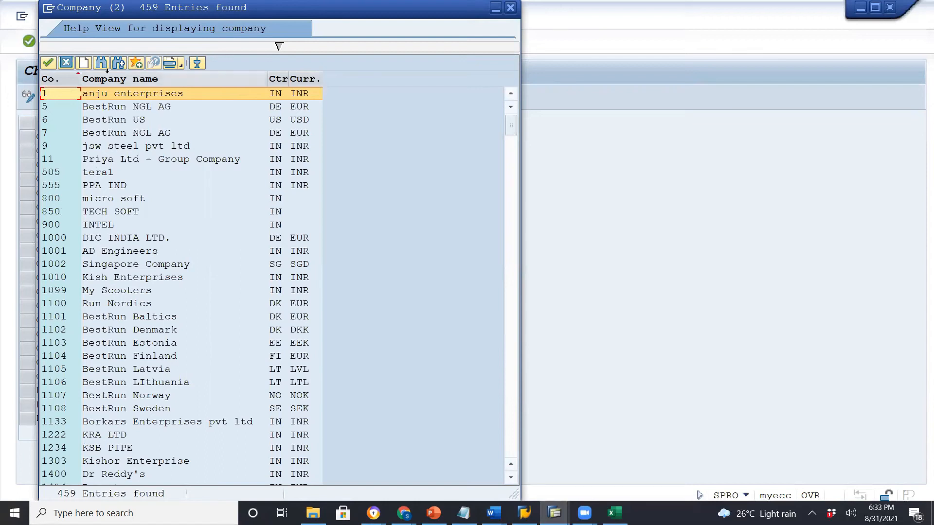
pyautogui.click(101, 63)
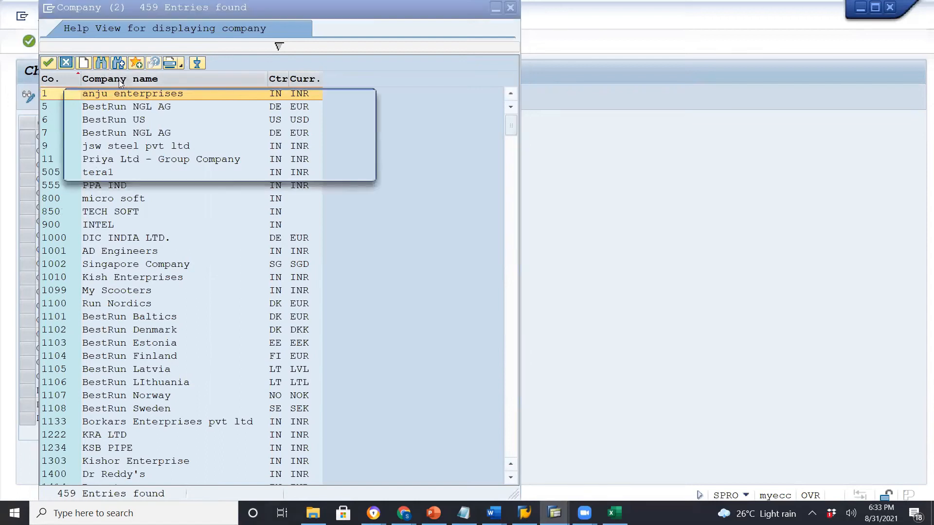
pyautogui.write('C000')
pyautogui.press('Return')
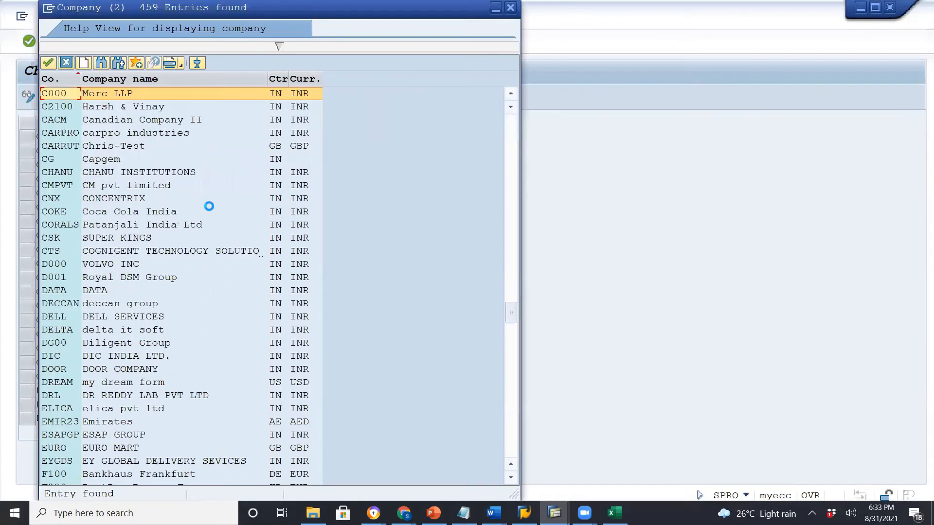
pyautogui.doubleClick(57, 96)
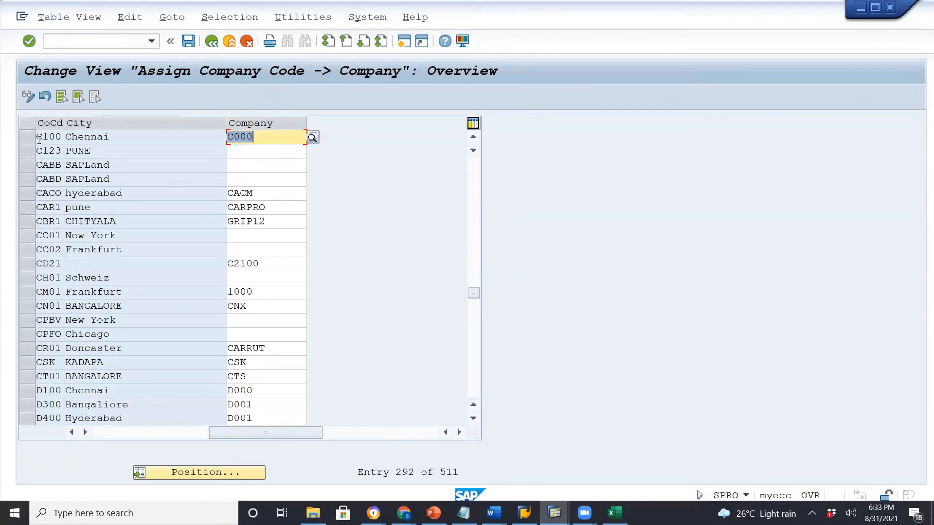
pyautogui.click(258, 134)
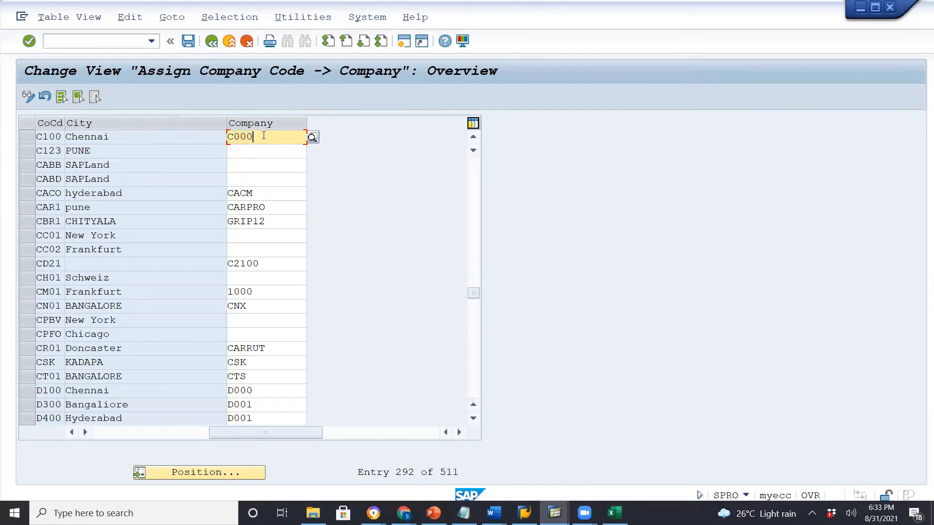
# - Save the company assignment in the Merc Enterprise Structure Config customizing request and return to the implementation guide
pyautogui.click(188, 43)
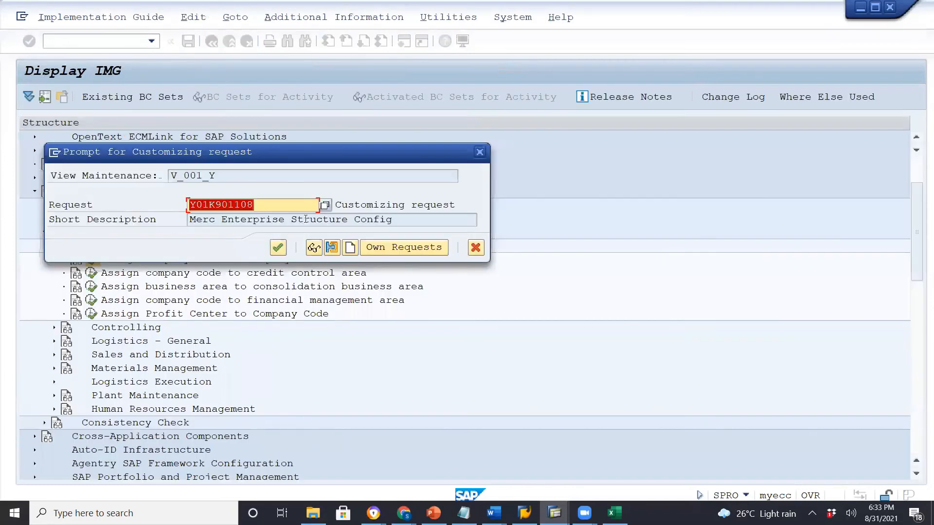
pyautogui.click(278, 247)
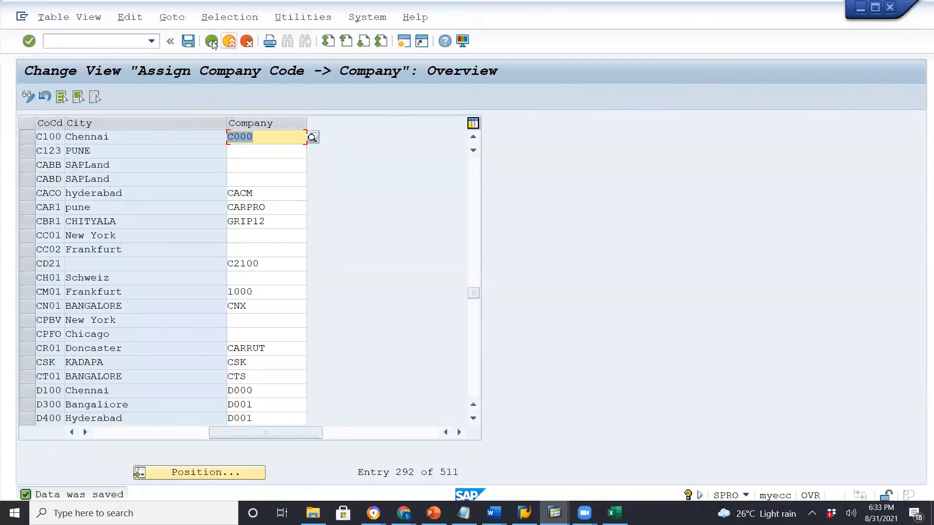
pyautogui.click(212, 42)
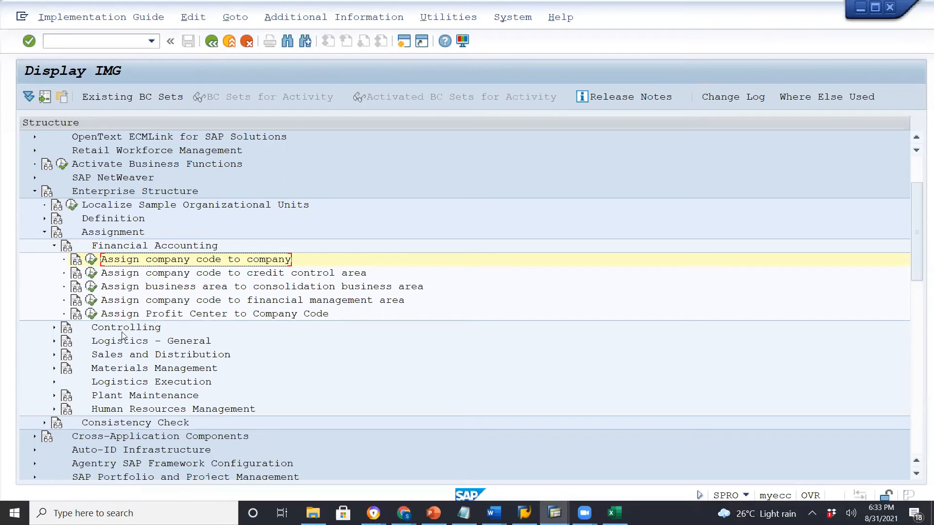
# - Open the plant to company code assignment under Logistics - General and look up C100 among the existing plants
pyautogui.click(55, 246)
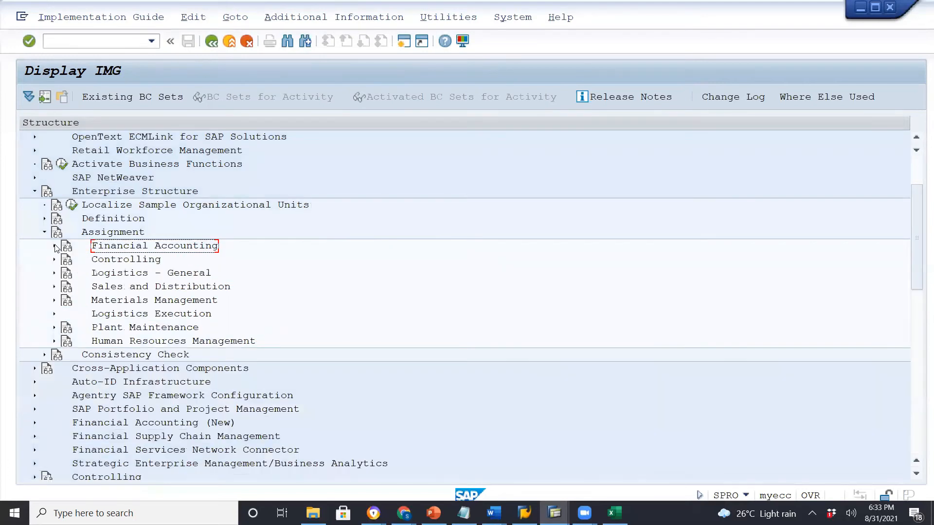
pyautogui.click(55, 274)
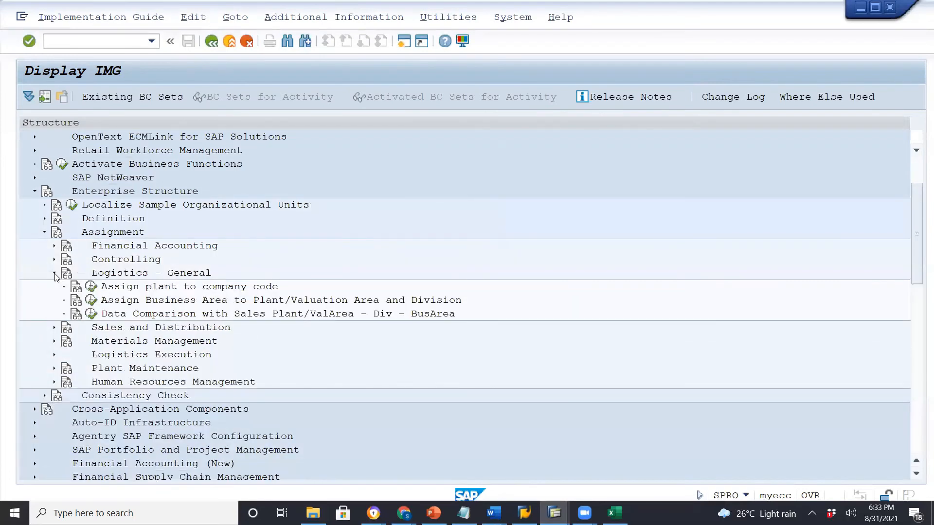
pyautogui.click(91, 288)
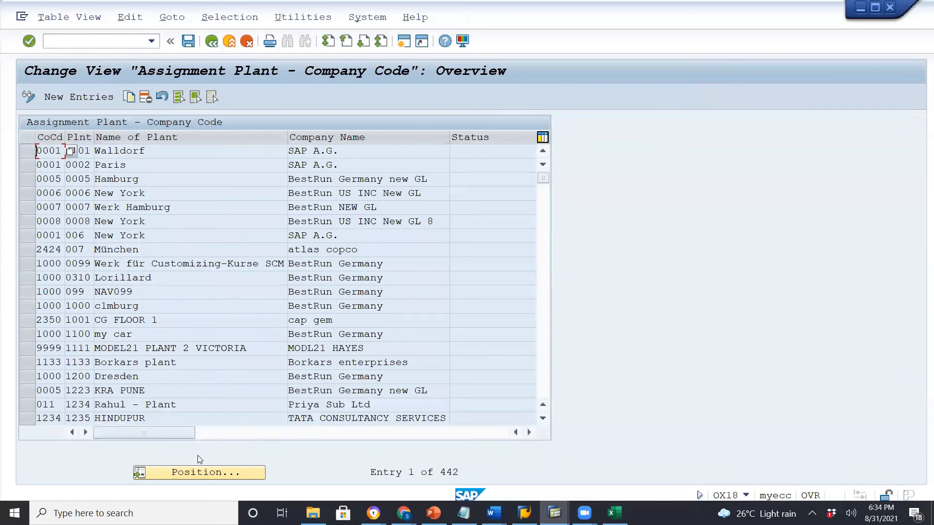
pyautogui.click(195, 473)
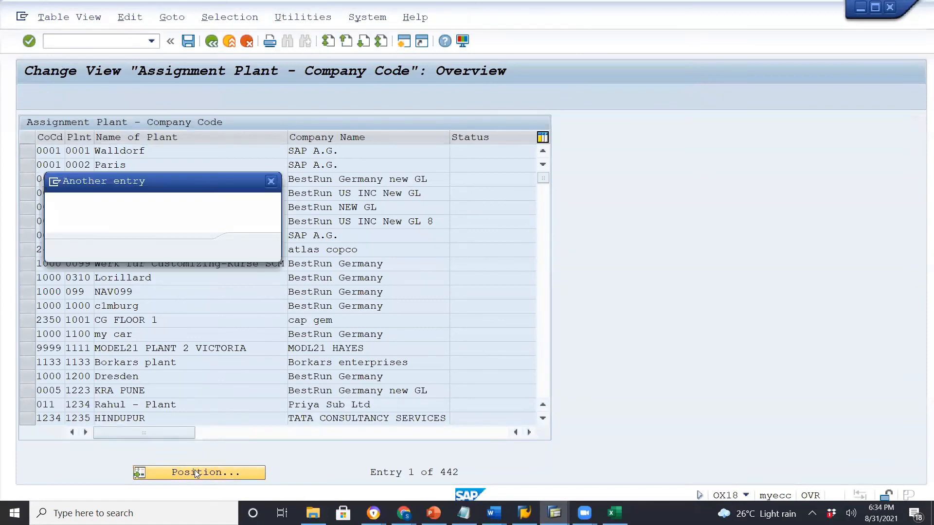
pyautogui.write('C100')
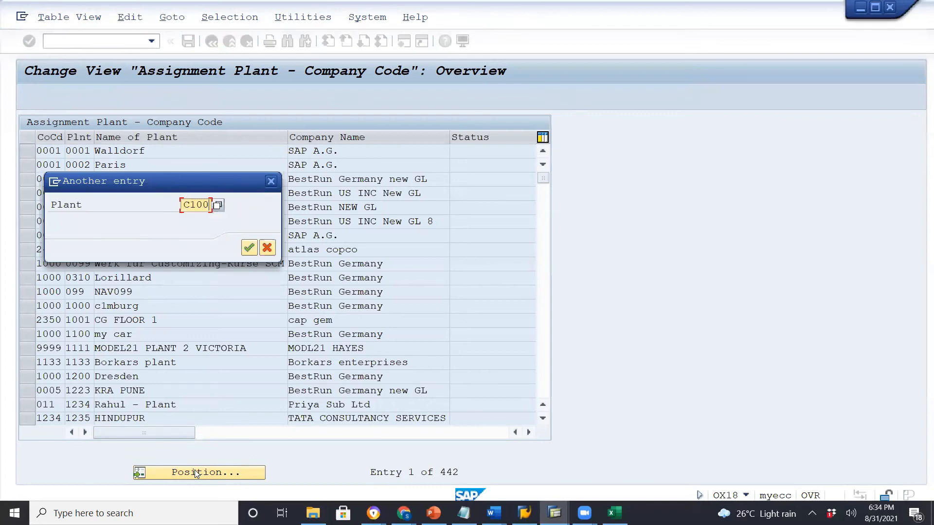
pyautogui.press('Return')
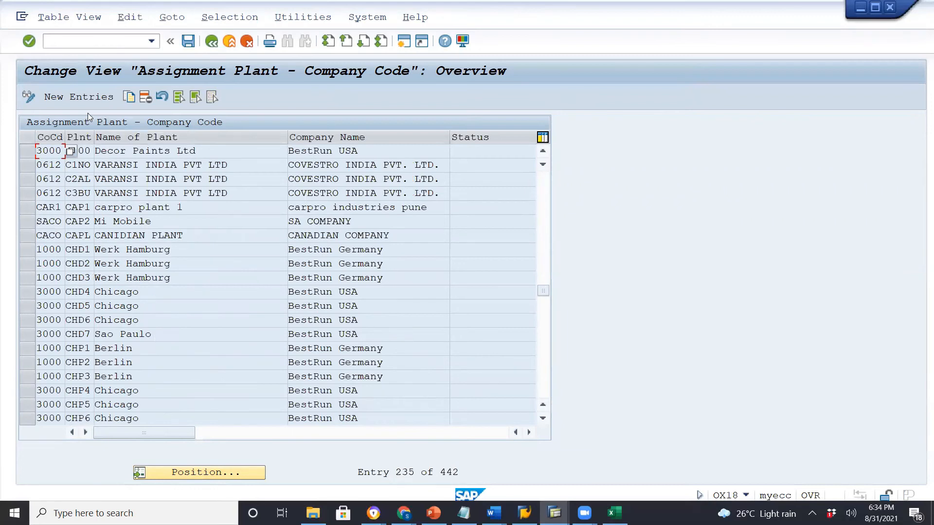
# - Add a new assignment entry linking plant P400 to company code C100
pyautogui.click(93, 99)
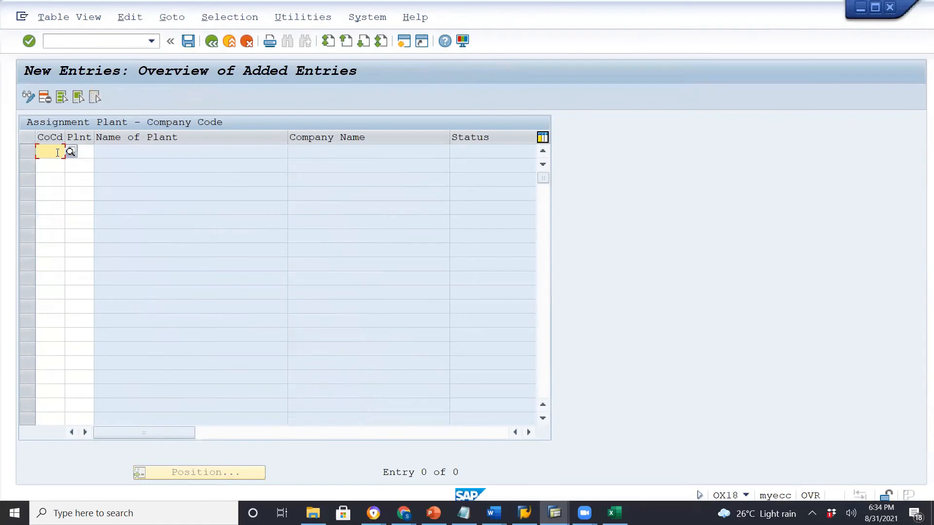
pyautogui.click(57, 152)
pyautogui.write('C100')
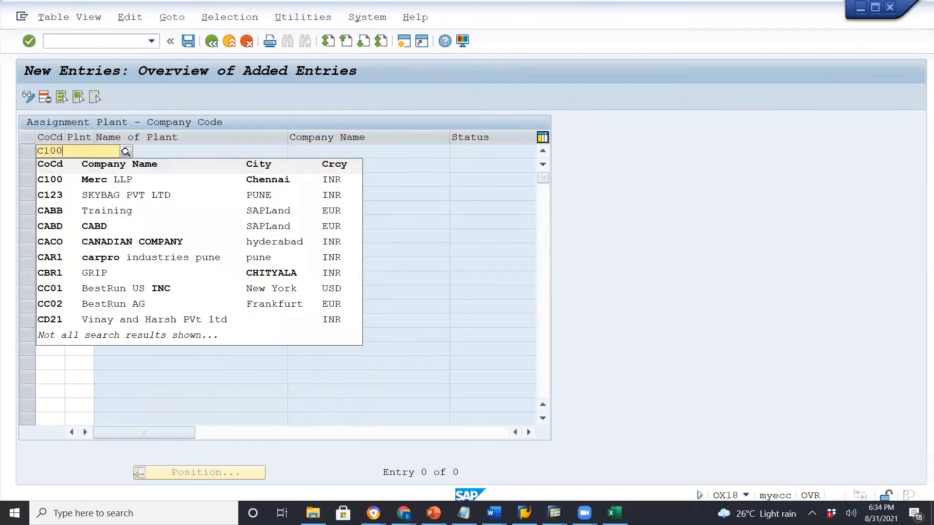
pyautogui.click(55, 180)
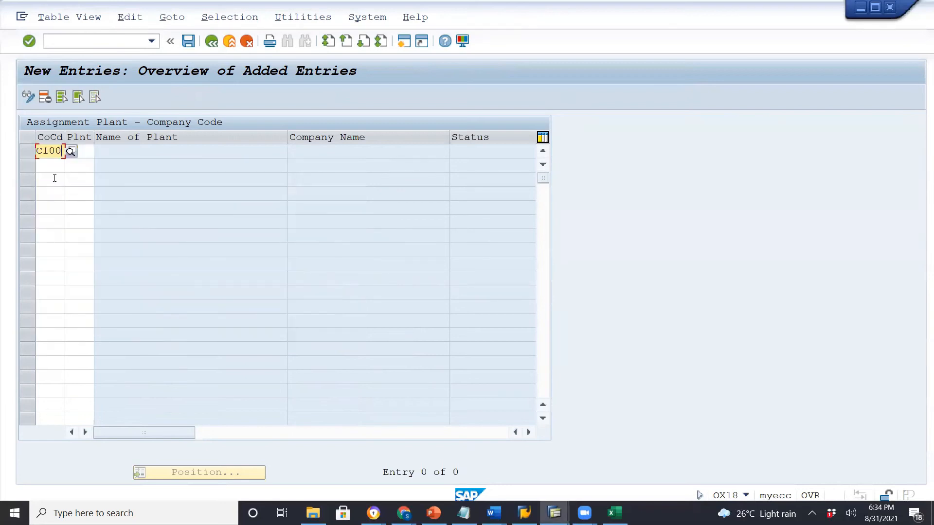
pyautogui.click(84, 152)
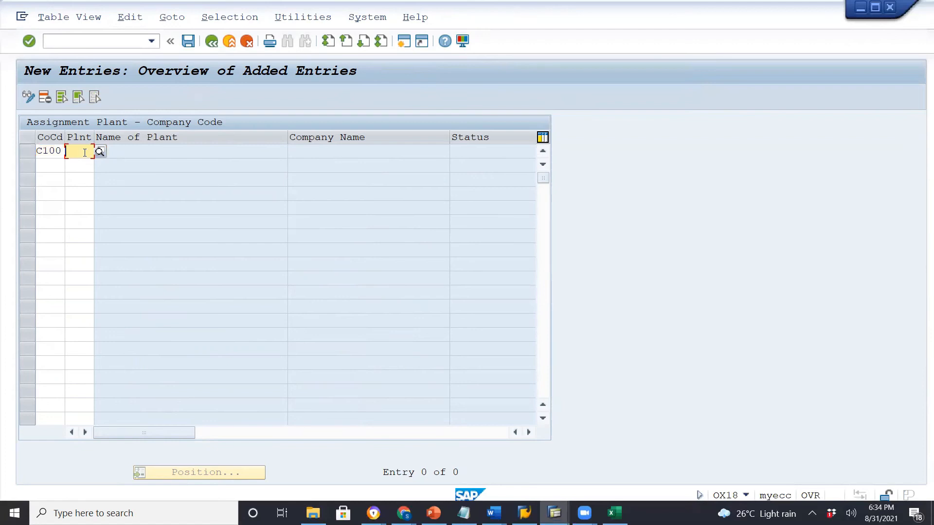
pyautogui.write('P40')
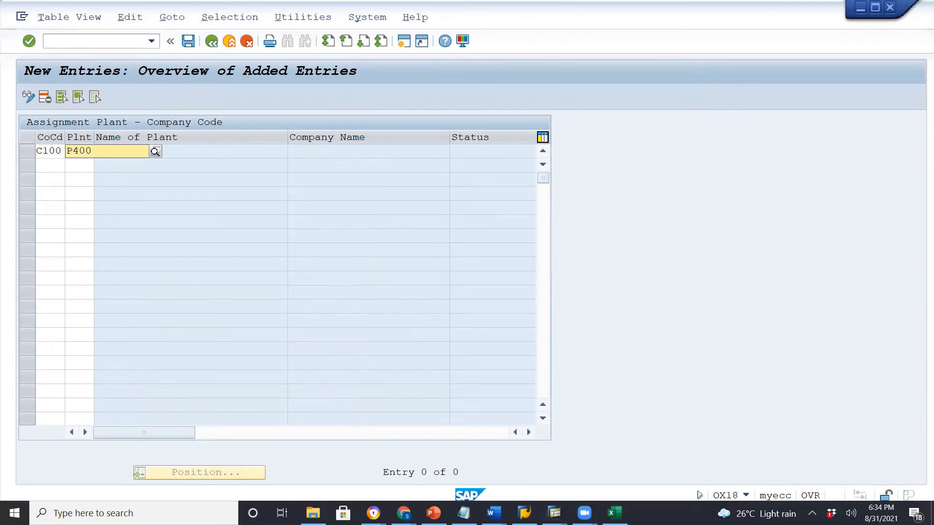
pyautogui.write('0')
pyautogui.press('Return')
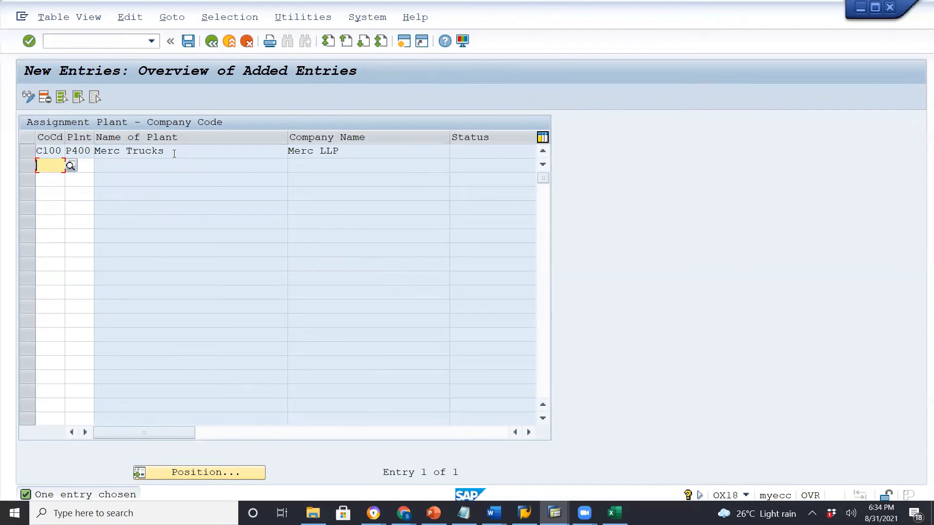
# - Add a second assignment entry linking plant P500 to company code C100
pyautogui.write('C100')
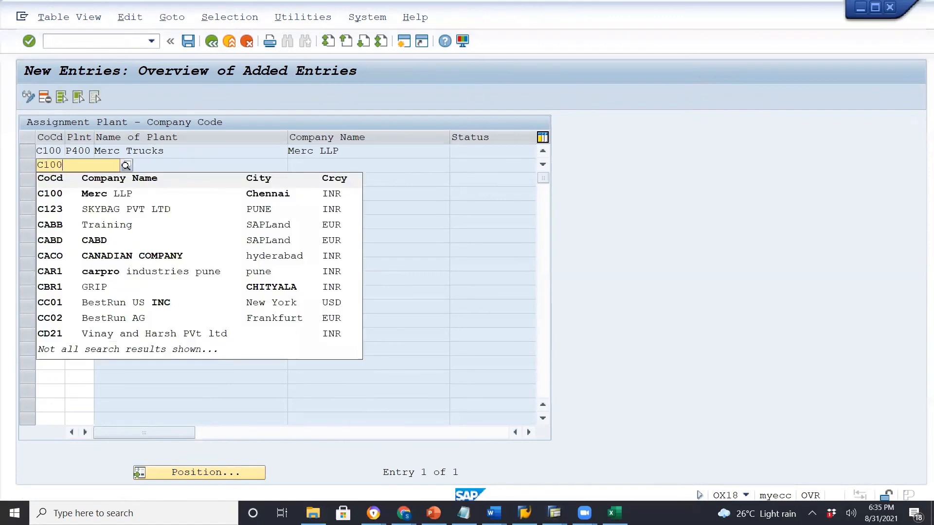
pyautogui.click(54, 194)
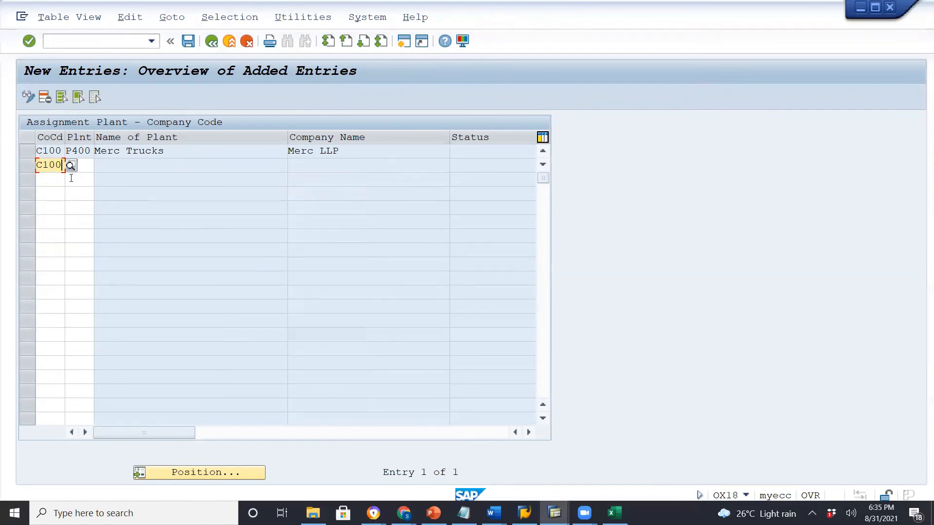
pyautogui.click(88, 166)
pyautogui.write('P500')
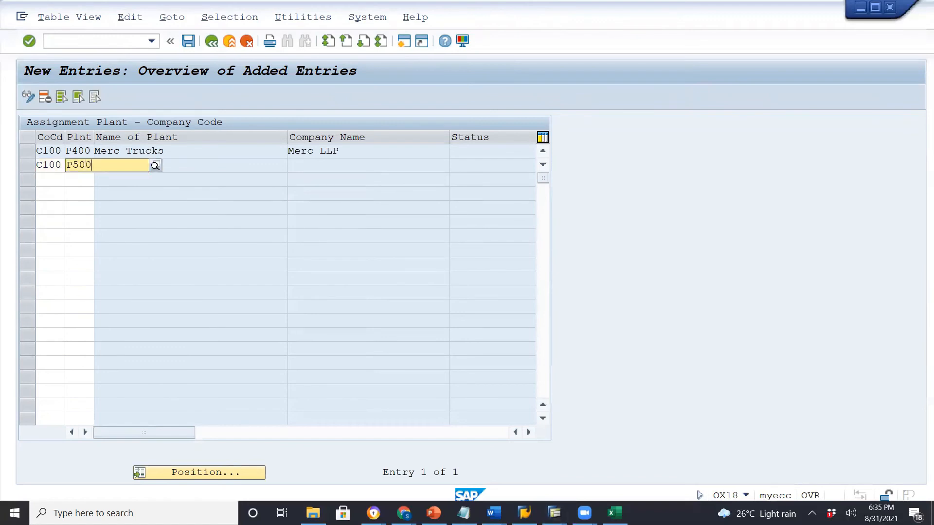
pyautogui.press('BackSpace')
pyautogui.press('BackSpace')
pyautogui.press('BackSpace')
pyautogui.press('BackSpace')
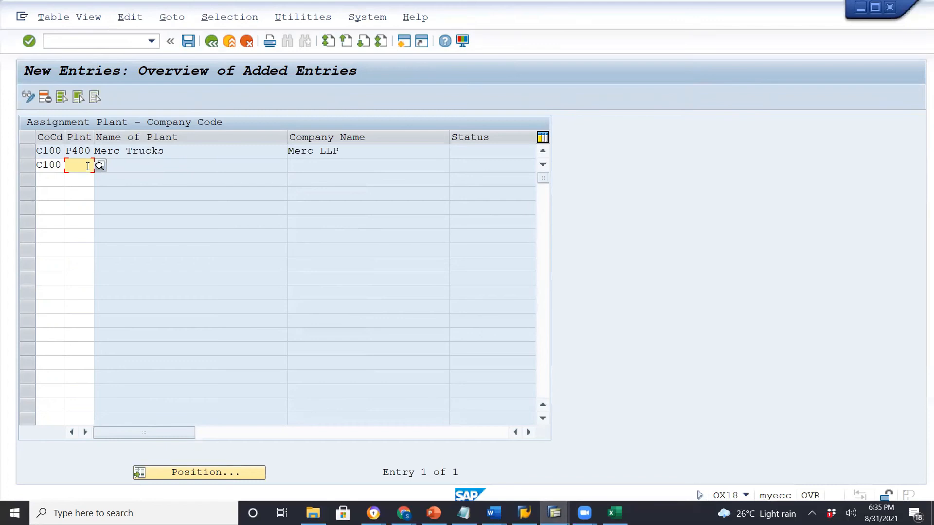
pyautogui.write('P')
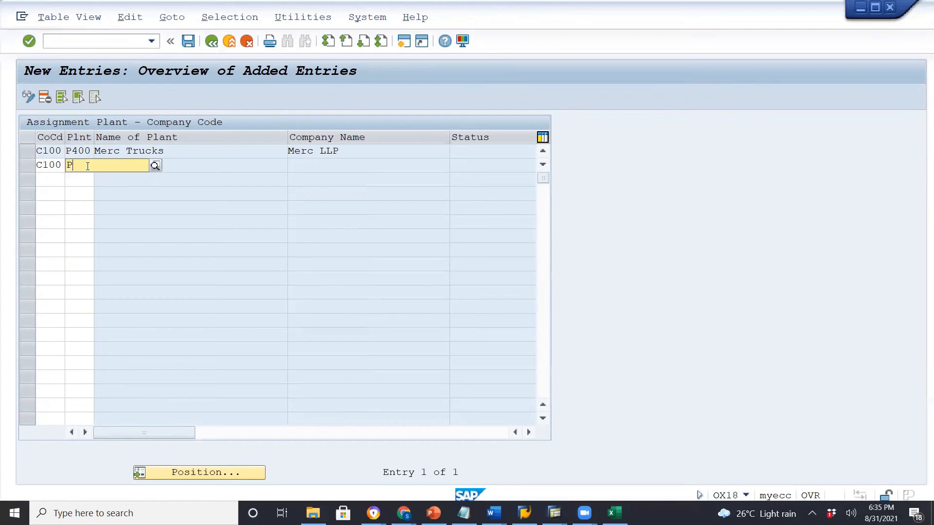
pyautogui.write('500')
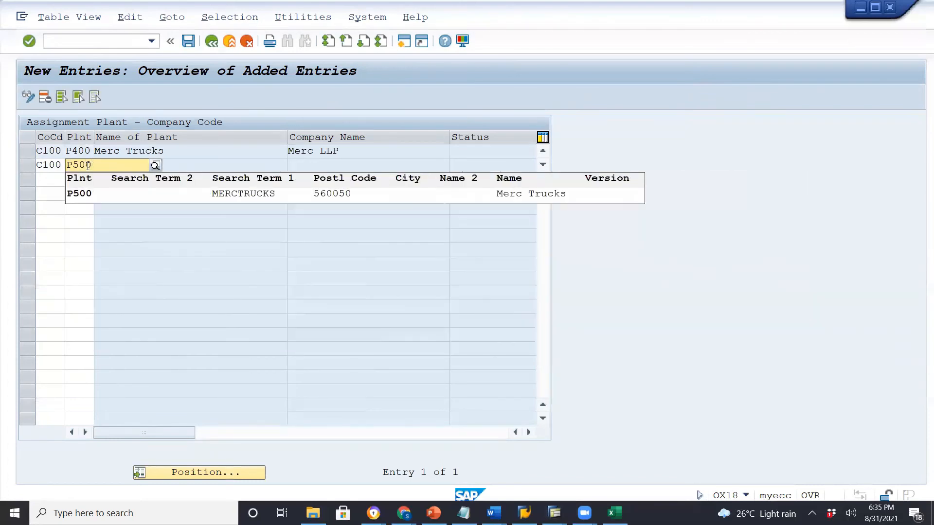
pyautogui.click(73, 194)
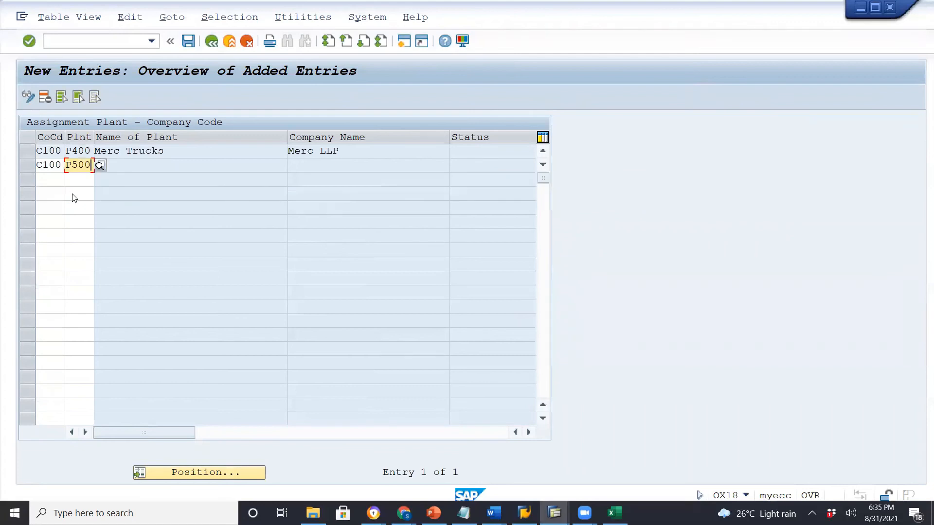
pyautogui.press('Return')
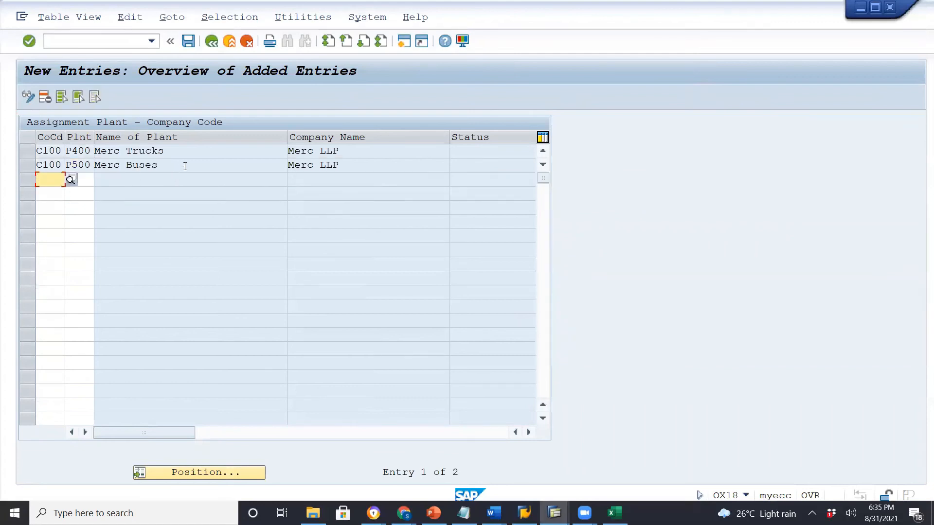
pyautogui.click(185, 166)
# - Save both plant assignments in the proposed customizing request and return to the plant assignment overview
pyautogui.click(189, 42)
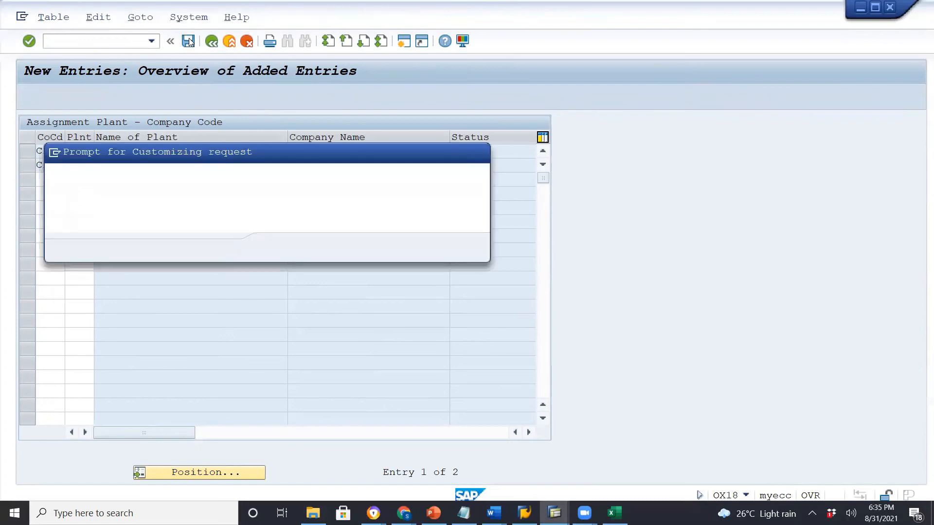
pyautogui.click(277, 249)
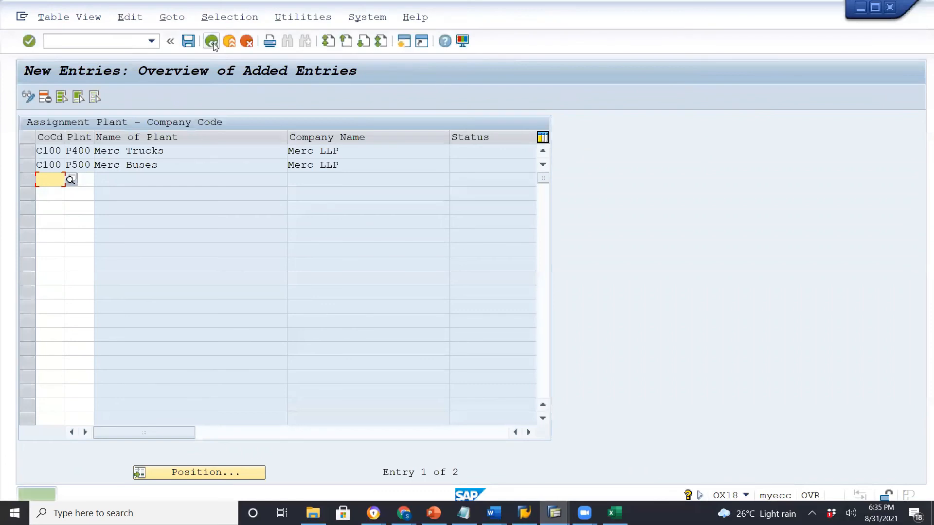
pyautogui.click(212, 42)
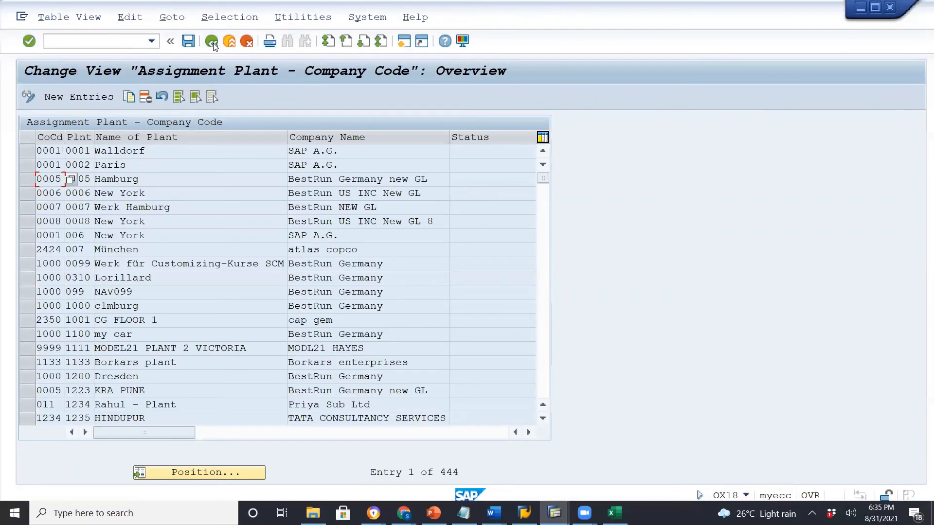
# - Leave the plant assignment and open the purchasing organization to company code assignment under Materials Management
pyautogui.click(212, 42)
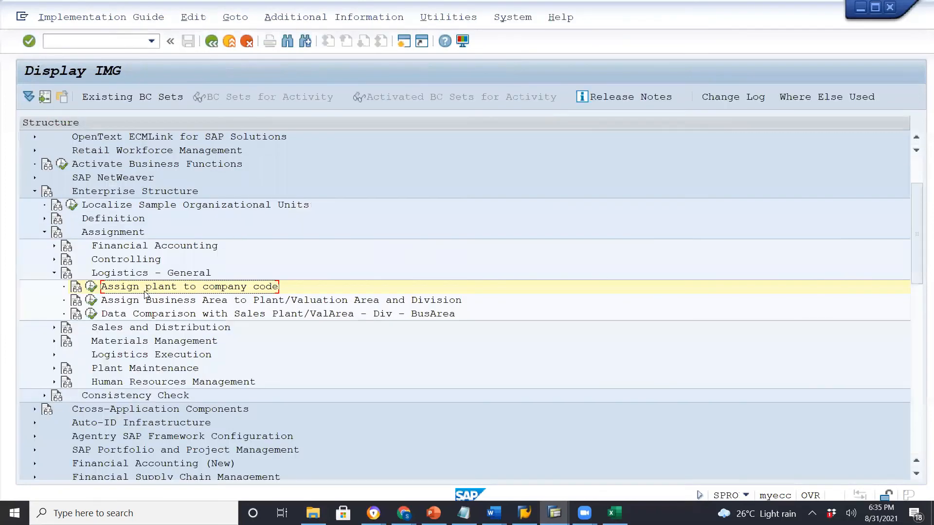
pyautogui.scroll(-2, 313, 351)
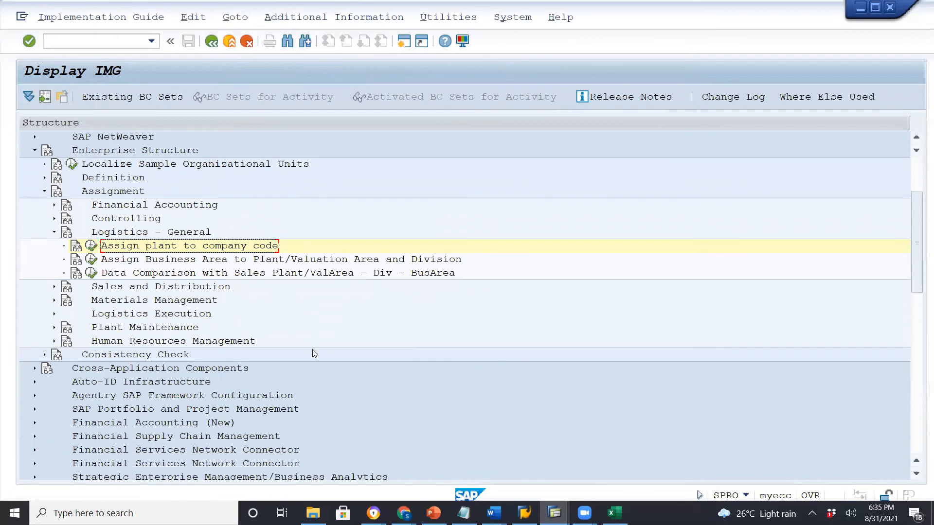
pyautogui.scroll(-3, 314, 354)
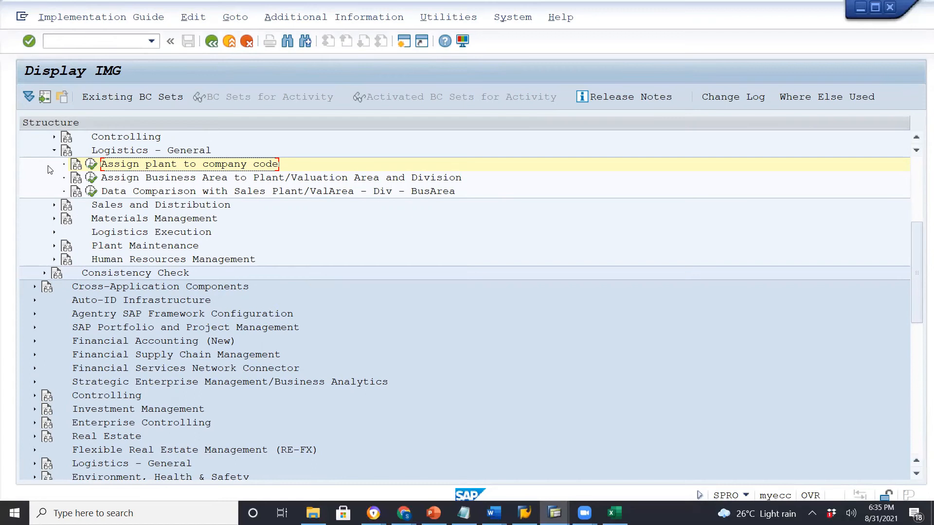
pyautogui.click(55, 151)
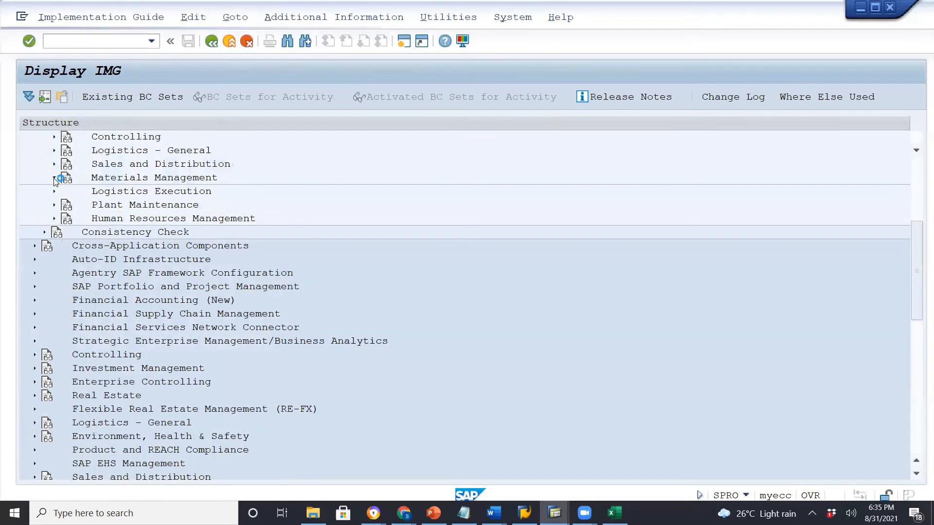
pyautogui.click(55, 178)
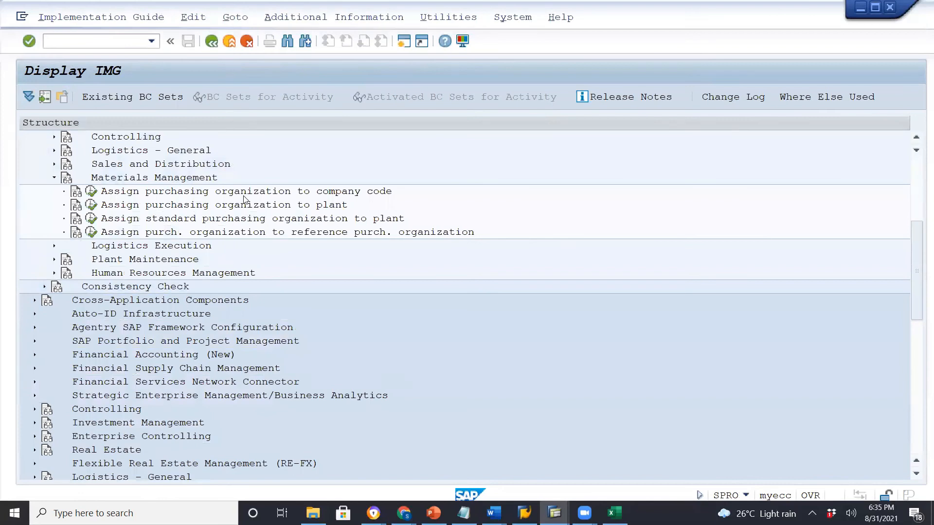
pyautogui.click(90, 191)
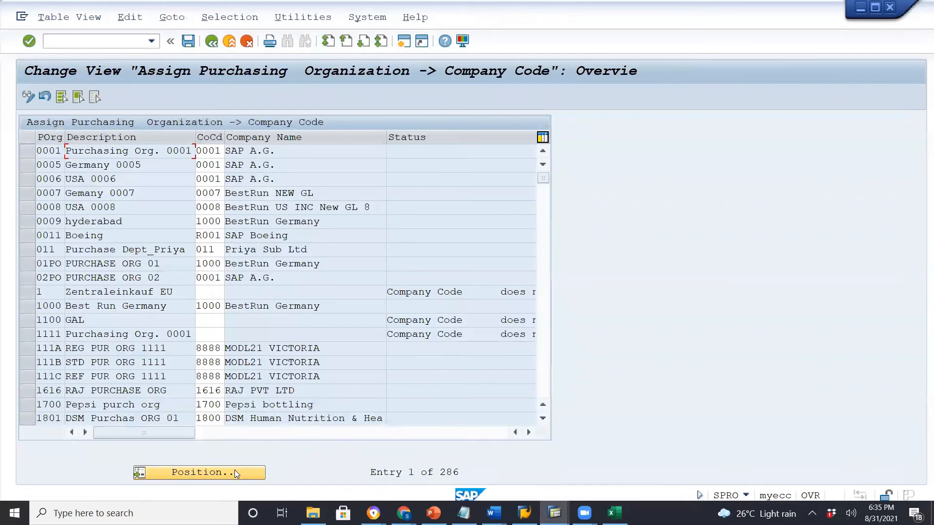
# - Find purchasing organization PUR4 in the assignment list and assign it to company code C100
pyautogui.click(233, 472)
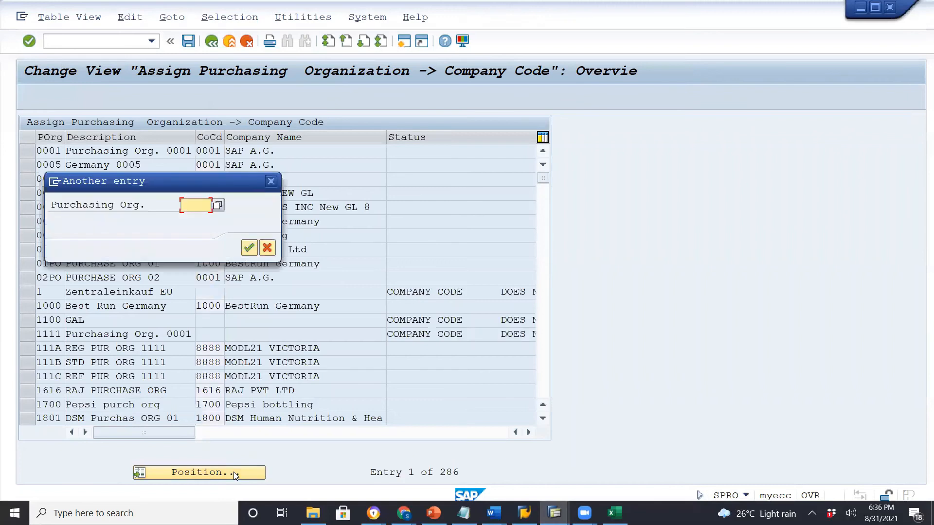
pyautogui.write('r')
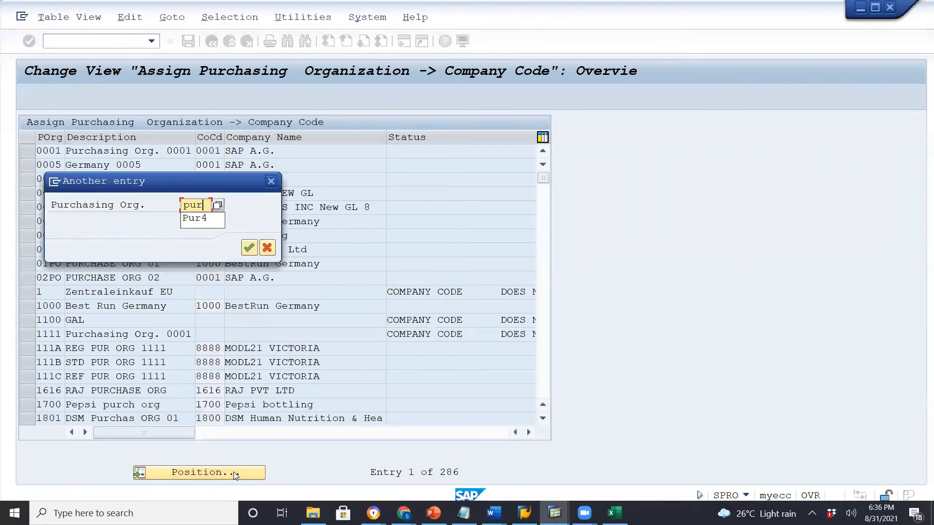
pyautogui.write('4')
pyautogui.press('Return')
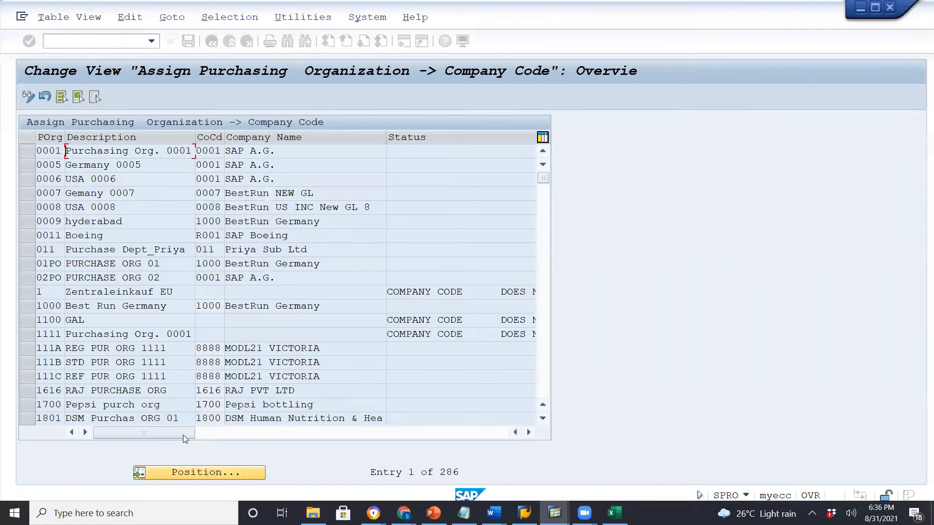
pyautogui.click(208, 147)
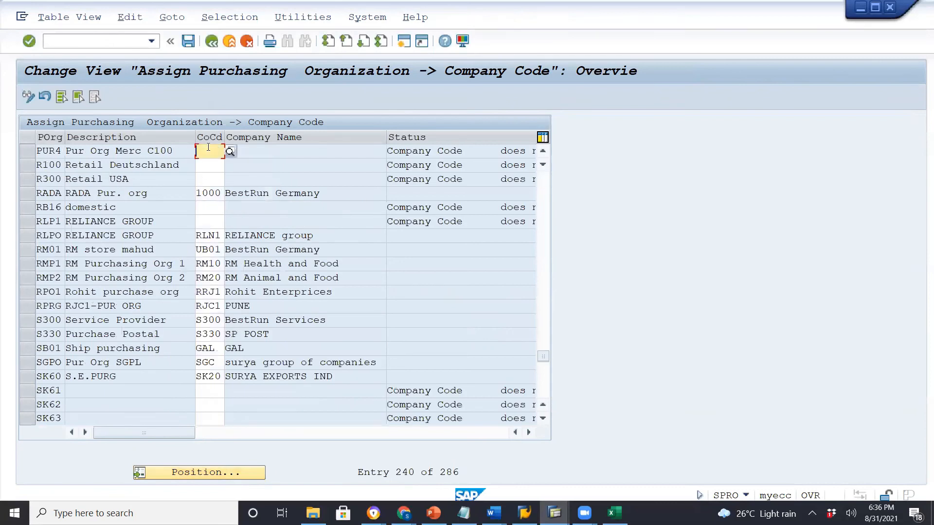
pyautogui.write('C100')
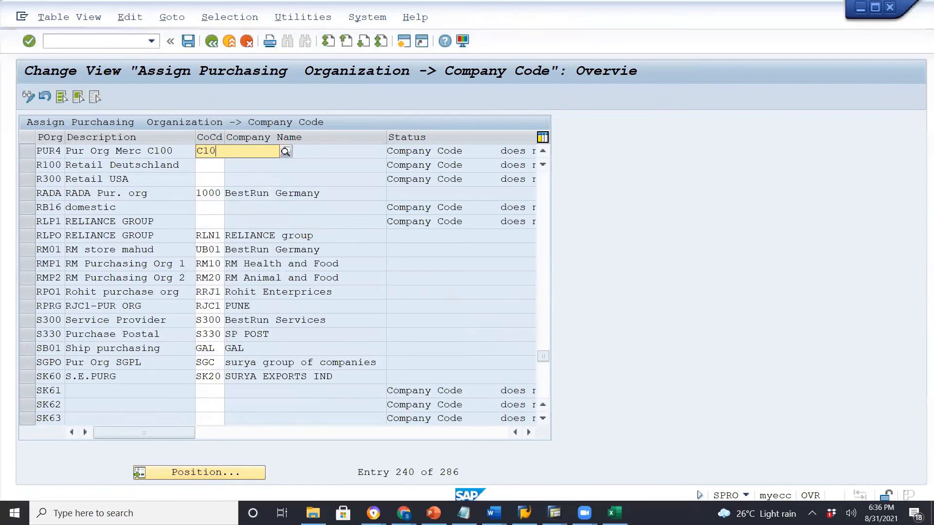
pyautogui.doubleClick(208, 147)
pyautogui.press('Return')
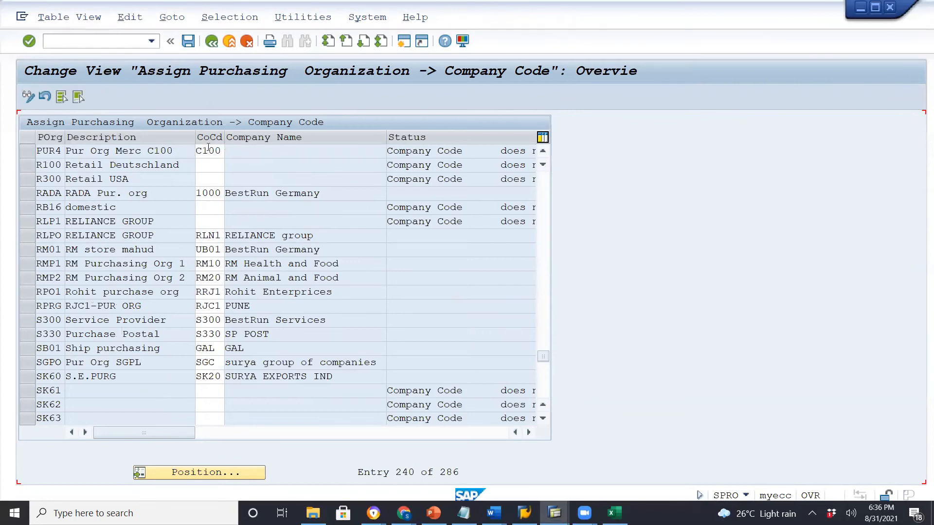
pyautogui.click(358, 152)
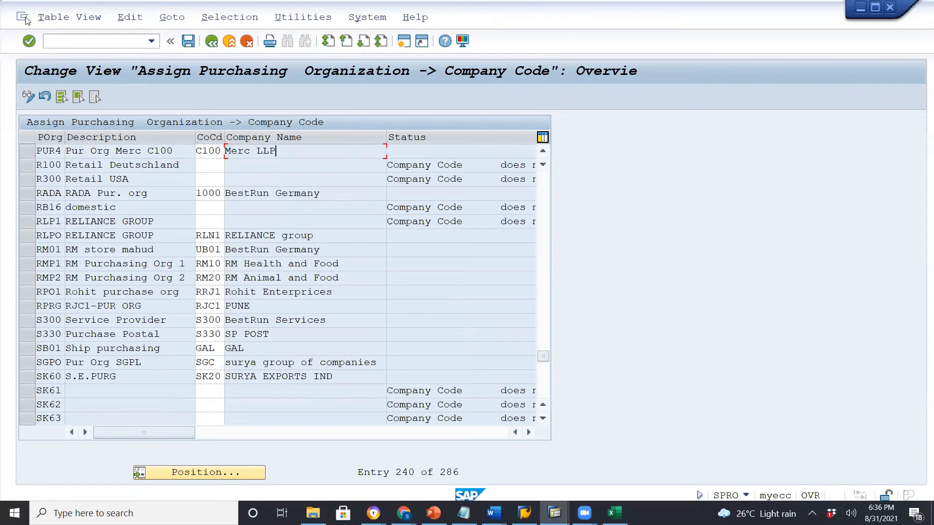
# - Save the purchasing organization's company code assignment in the proposed customizing request and return to the IMG structure
pyautogui.click(189, 42)
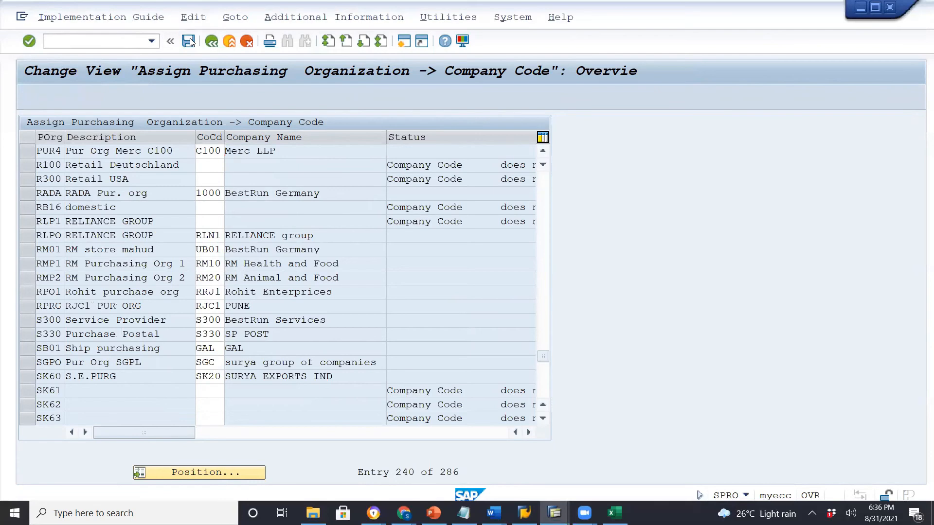
pyautogui.click(278, 248)
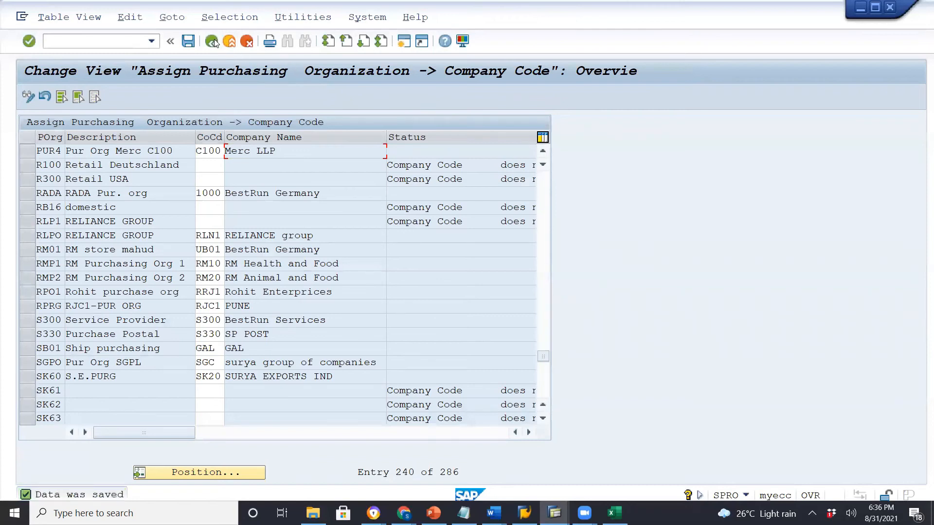
pyautogui.click(213, 41)
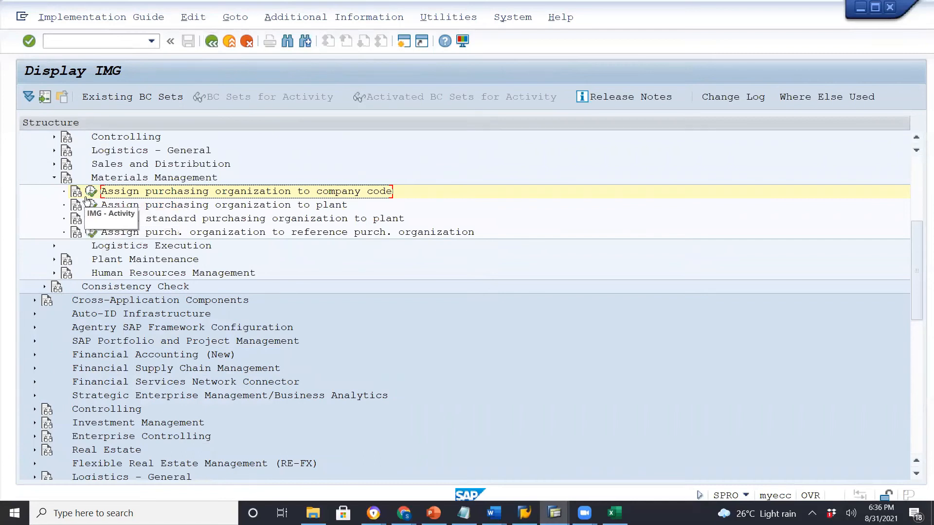
# - Open the purchasing organization to plant assignment under Materials Management and look up Pur4 among the existing entries
pyautogui.doubleClick(103, 205)
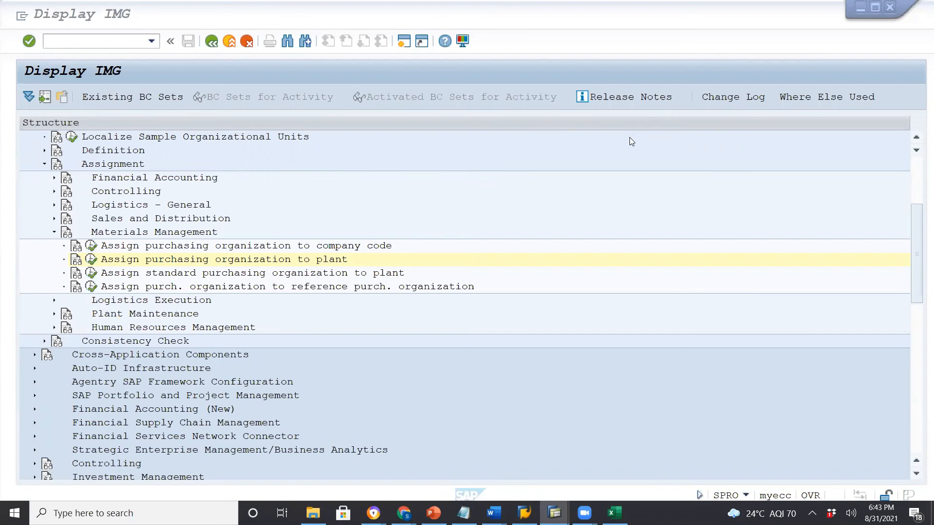
pyautogui.click(93, 264)
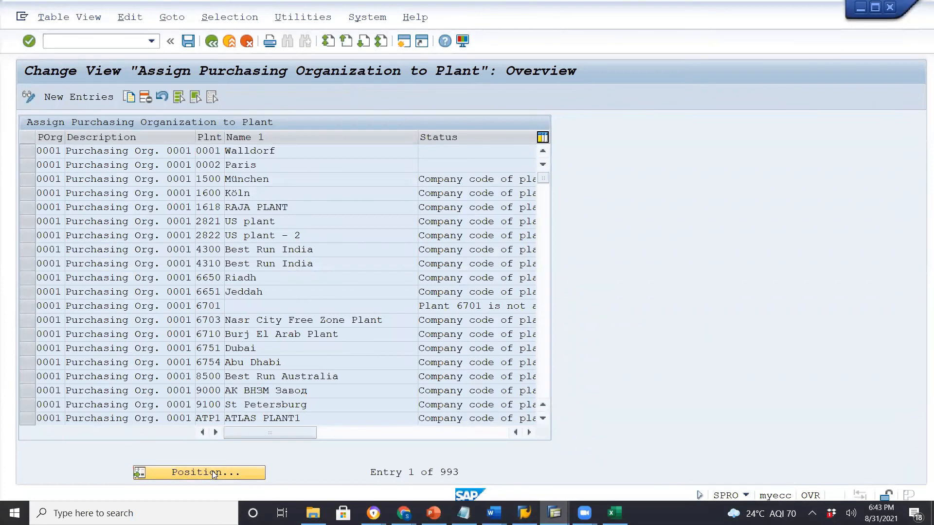
pyautogui.click(213, 473)
pyautogui.moveTo(204, 184); pyautogui.dragTo(310, 187)
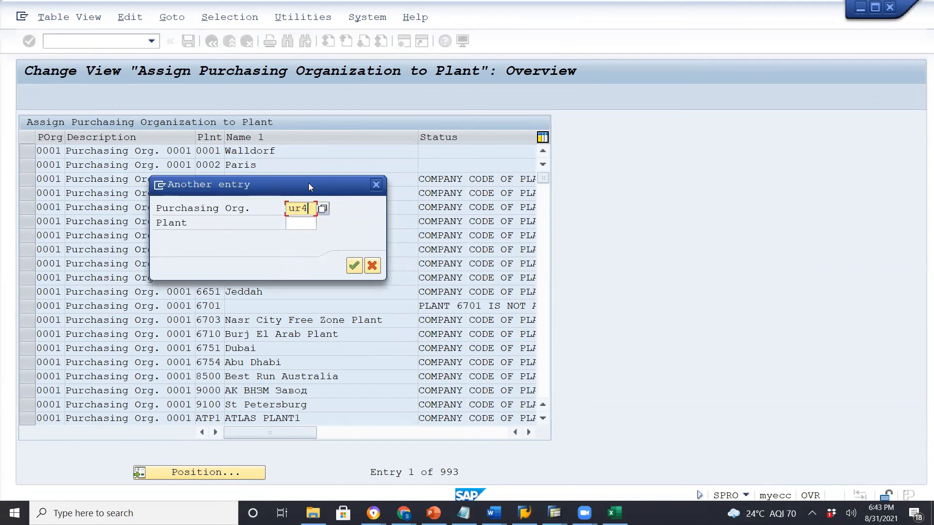
pyautogui.press('BackSpace')
pyautogui.press('BackSpace')
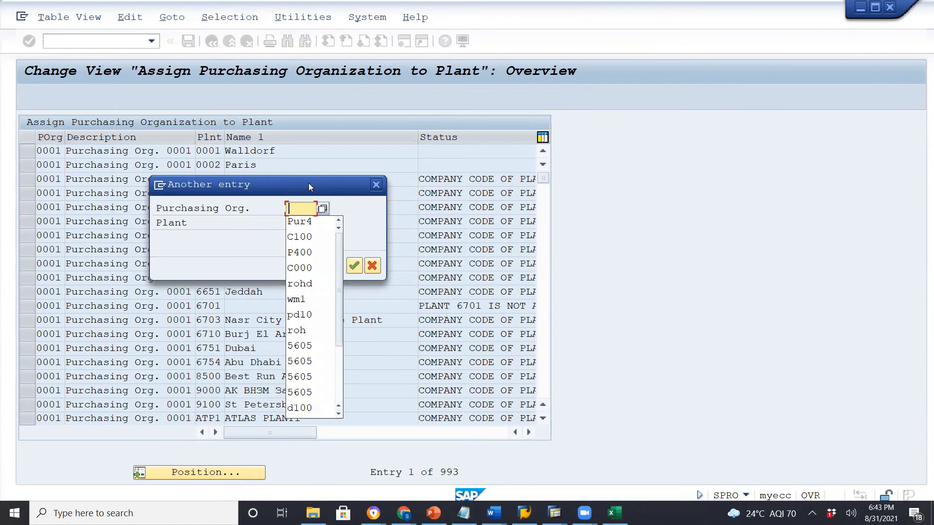
pyautogui.click(315, 220)
pyautogui.click(355, 266)
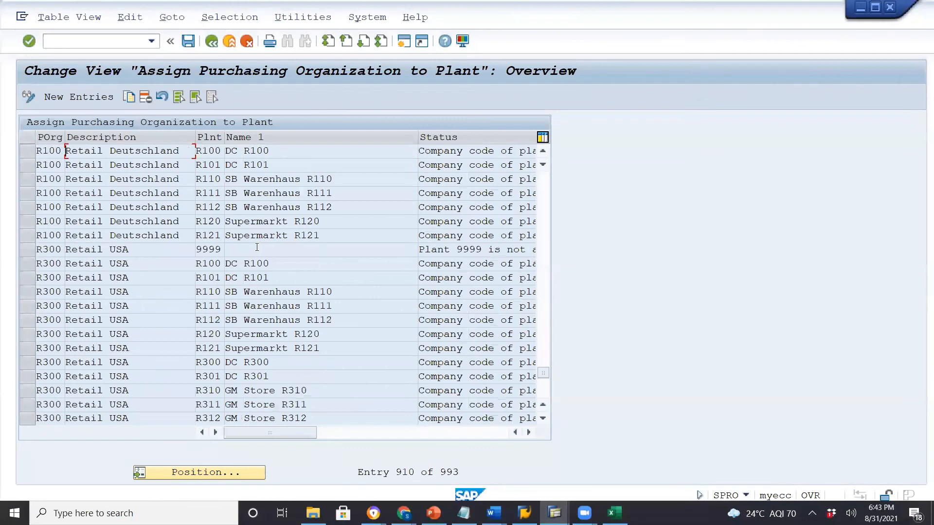
pyautogui.click(543, 153)
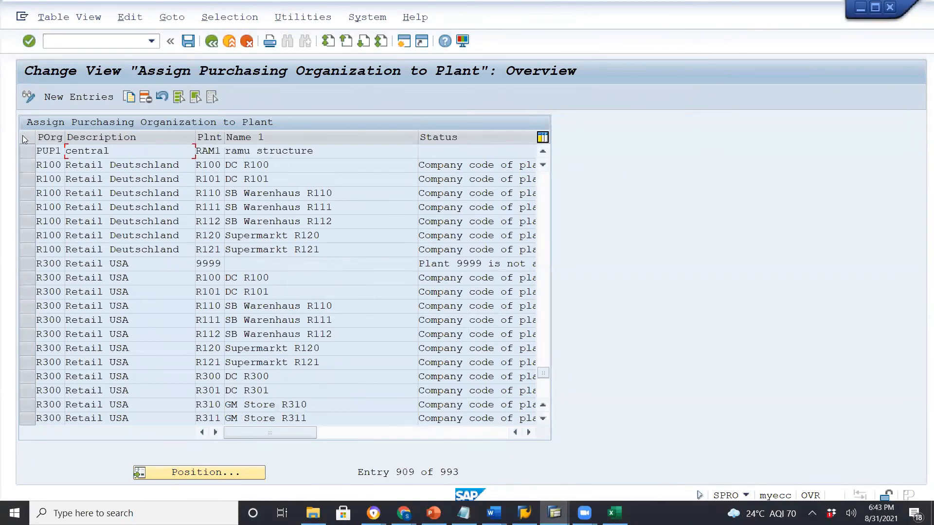
# - Add a new assignment entry linking purchasing organization PUR4 to plant P400
pyautogui.click(74, 97)
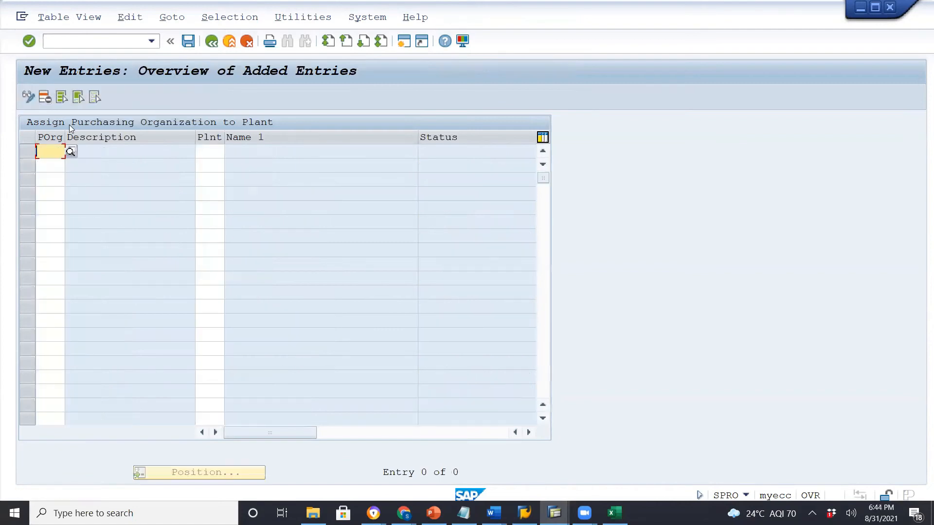
pyautogui.write('Pur4')
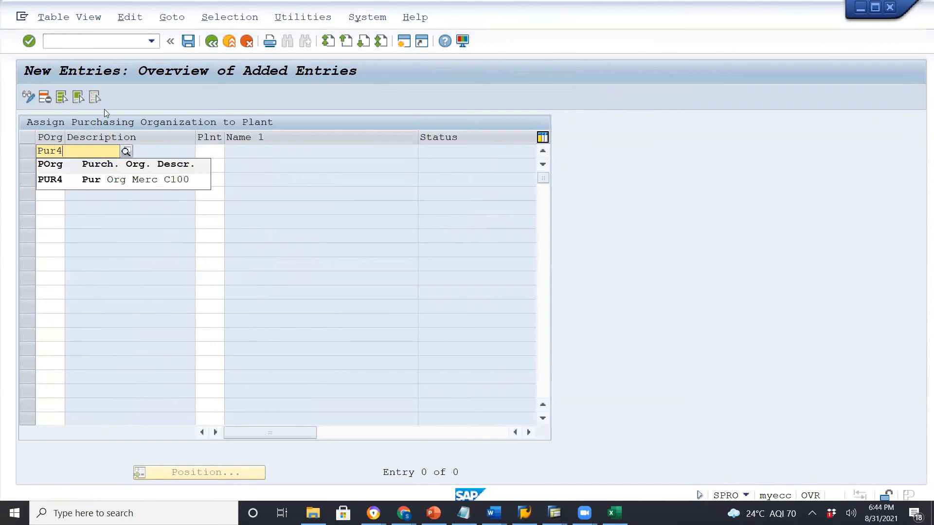
pyautogui.press('Down')
pyautogui.press('Return')
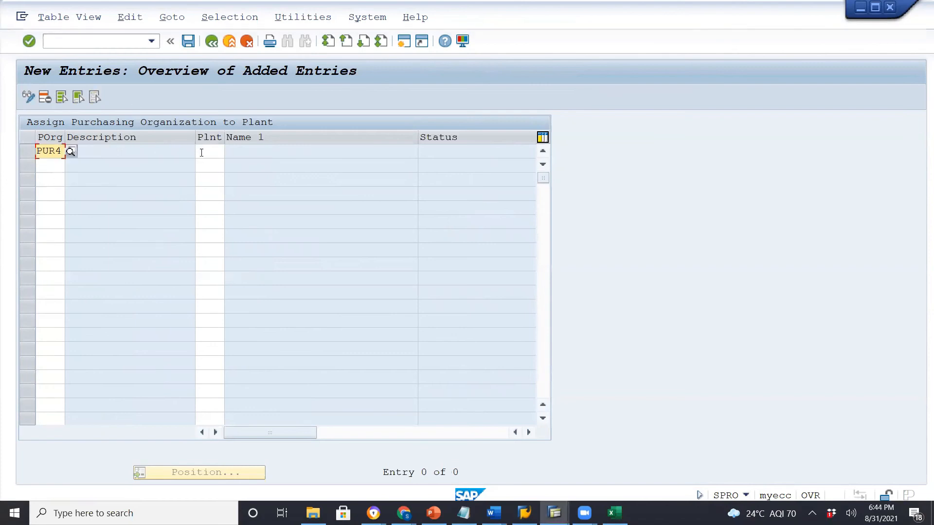
pyautogui.click(203, 152)
pyautogui.write('P400')
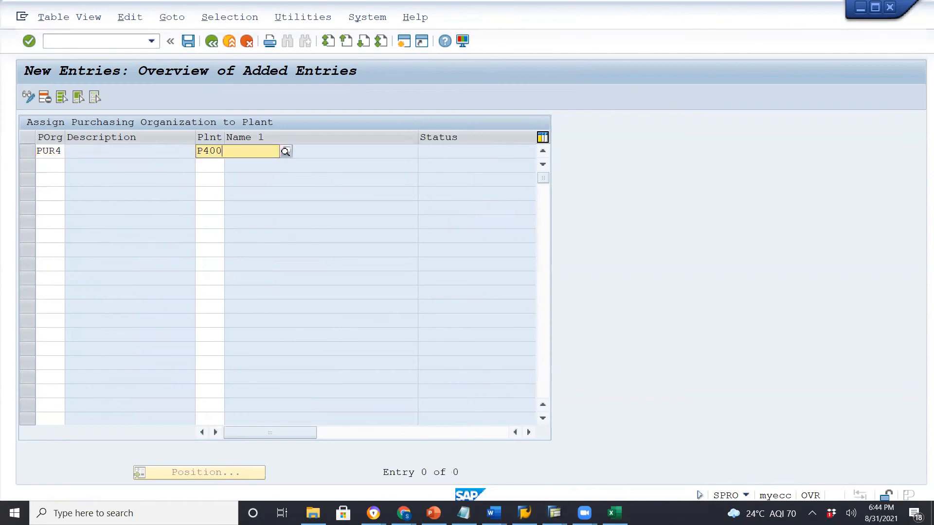
pyautogui.press('Return')
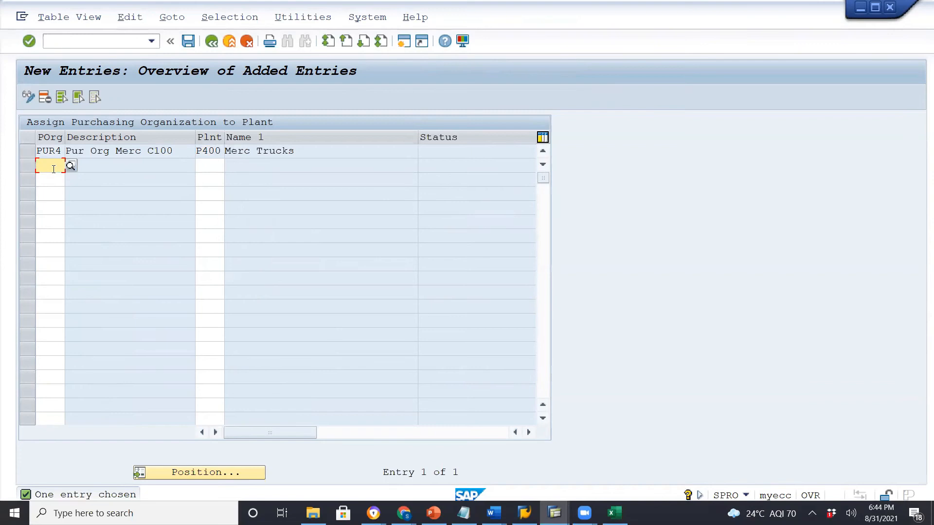
# - Add a second assignment entry linking purchasing organization PUR4 to plant P500
pyautogui.write('Pur')
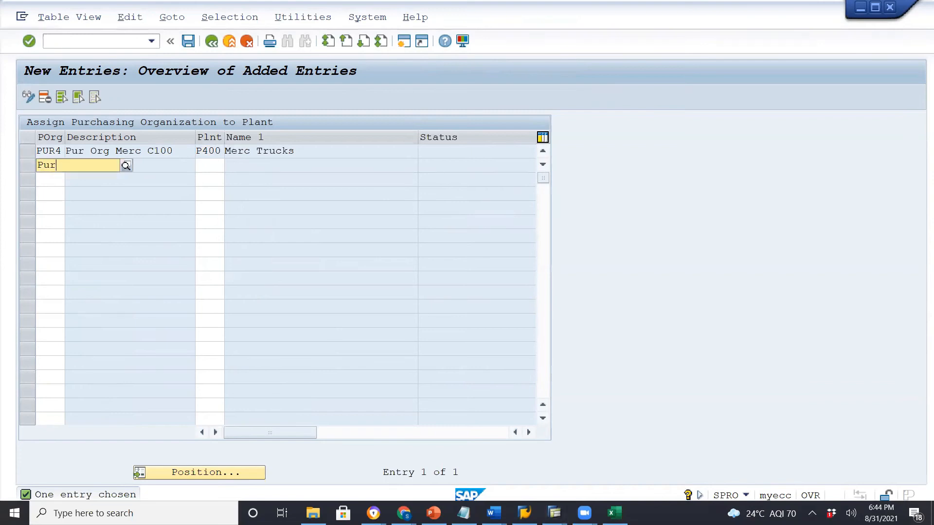
pyautogui.write('4')
pyautogui.click(53, 194)
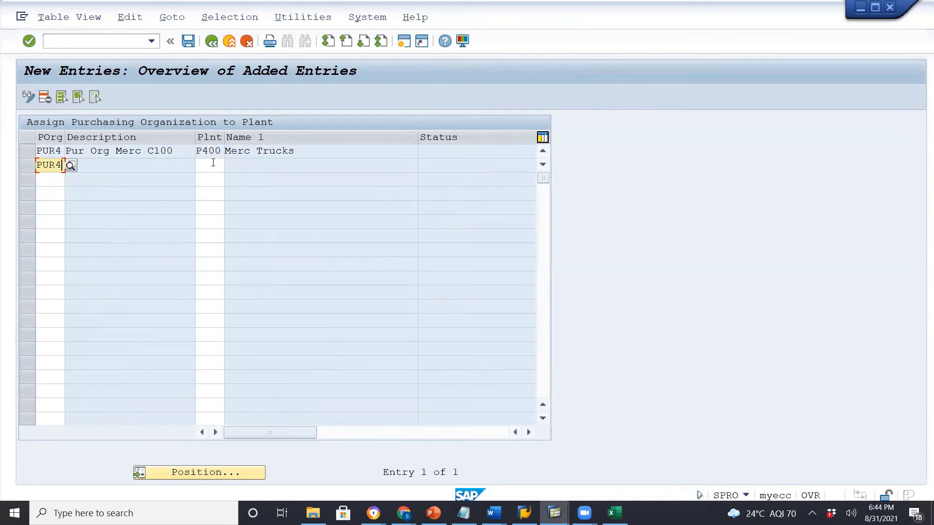
pyautogui.click(212, 165)
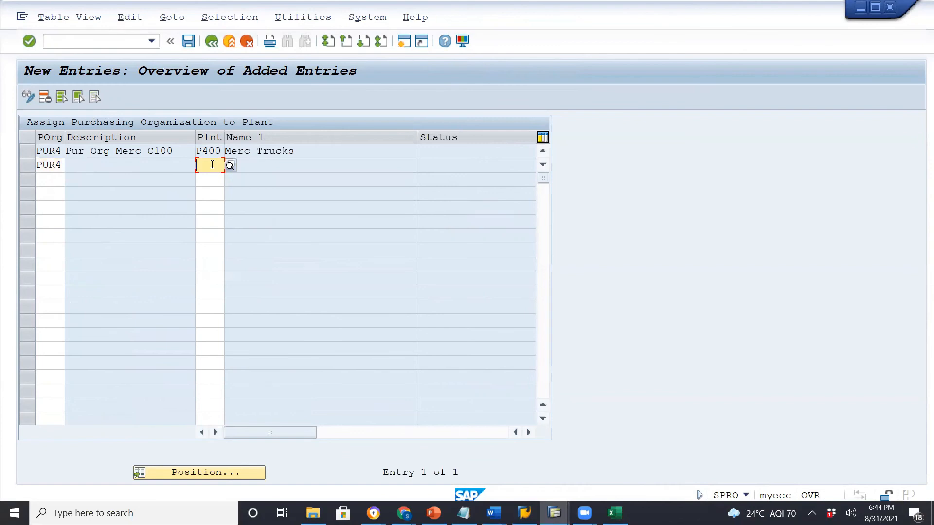
pyautogui.write('P500')
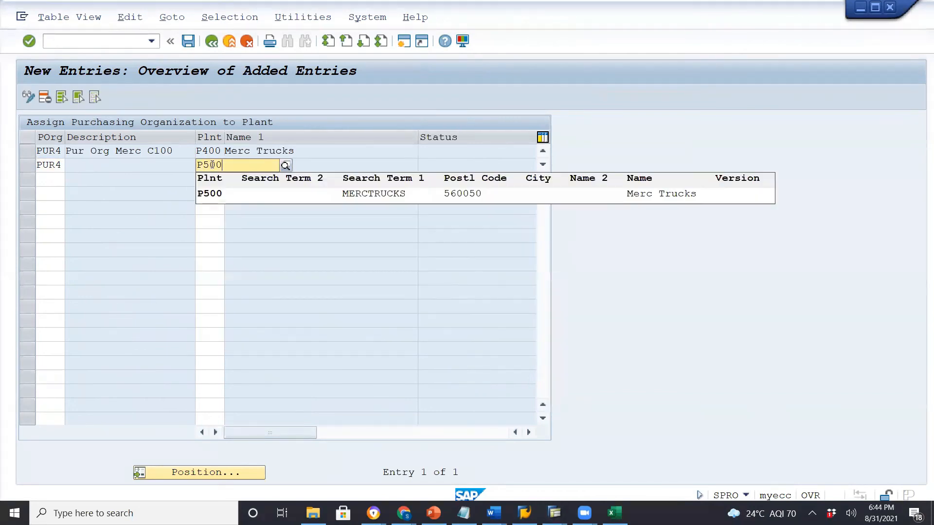
pyautogui.click(217, 193)
pyautogui.press('Tab')
pyautogui.press('Return')
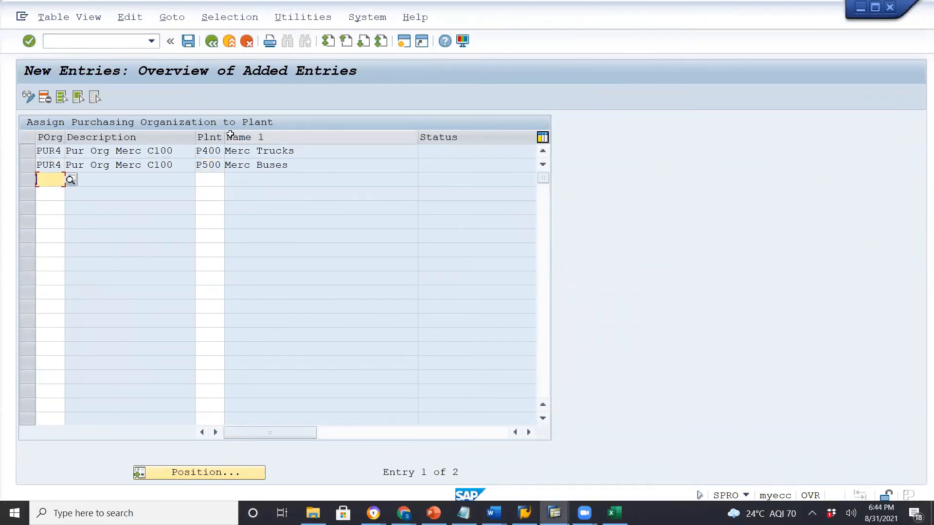
# - Save both purchasing organization to plant assignments in the proposed Merc Enterprise Structure Config customizing request
pyautogui.click(189, 42)
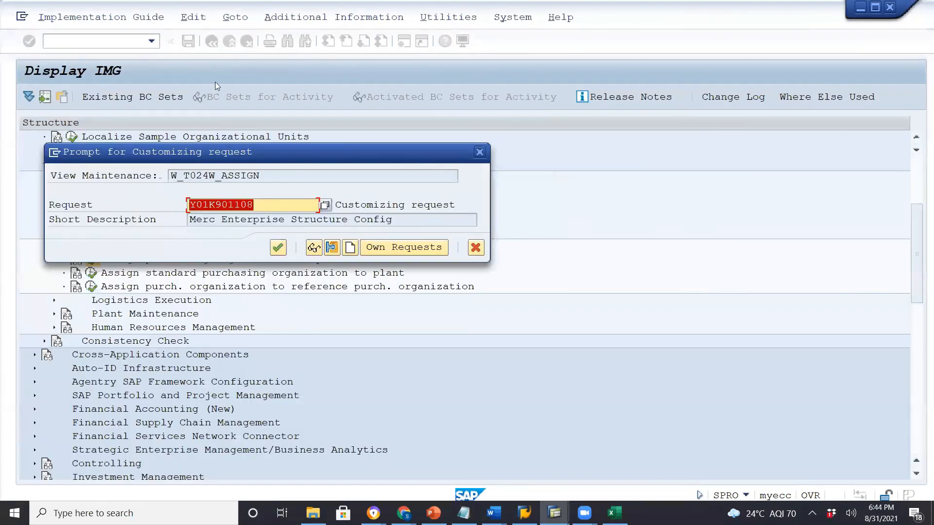
pyautogui.moveTo(293, 154); pyautogui.dragTo(646, 90)
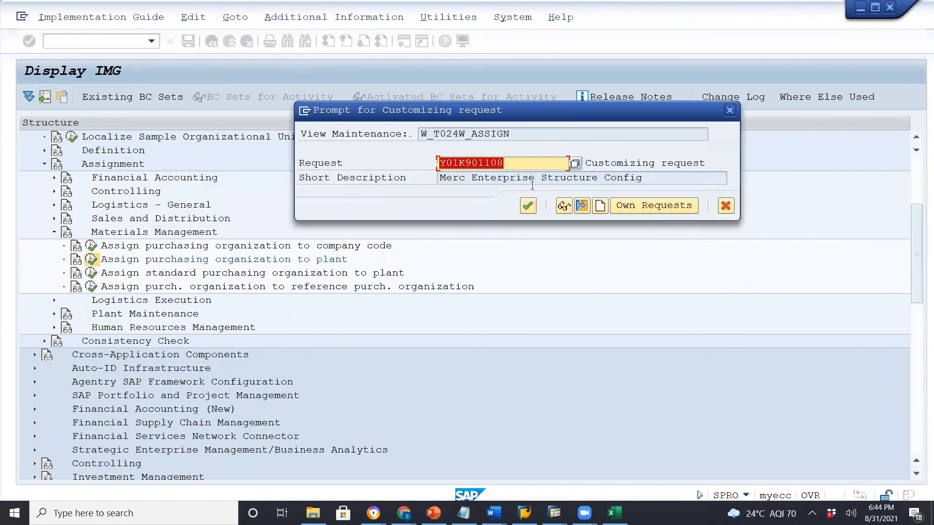
pyautogui.click(530, 208)
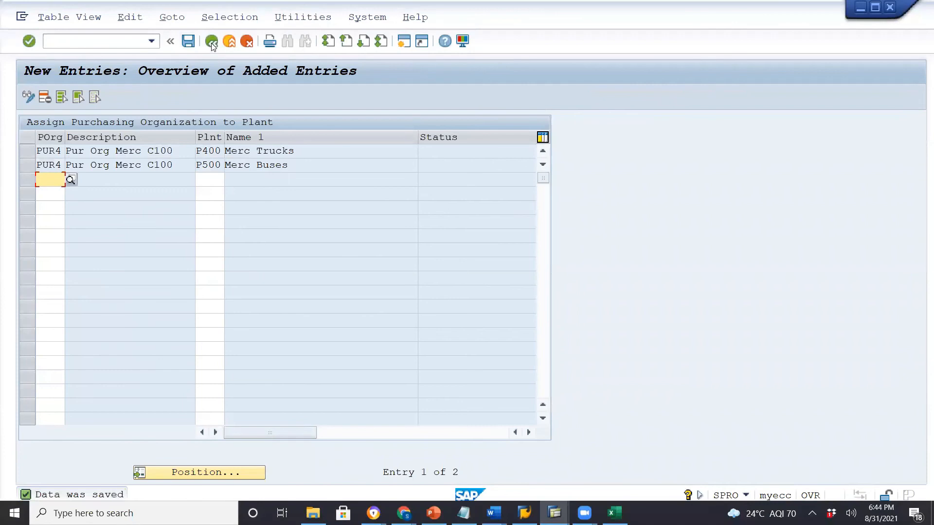
# - Return to the IMG structure and open Maintain Company Codes for Materials Management under the Material Master basic settings in Logistics - General
pyautogui.click(211, 42)
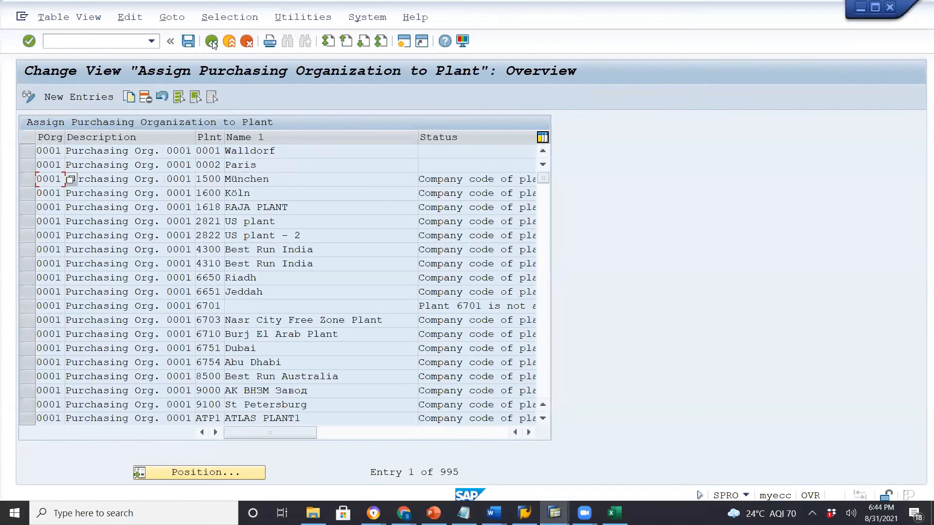
pyautogui.click(212, 42)
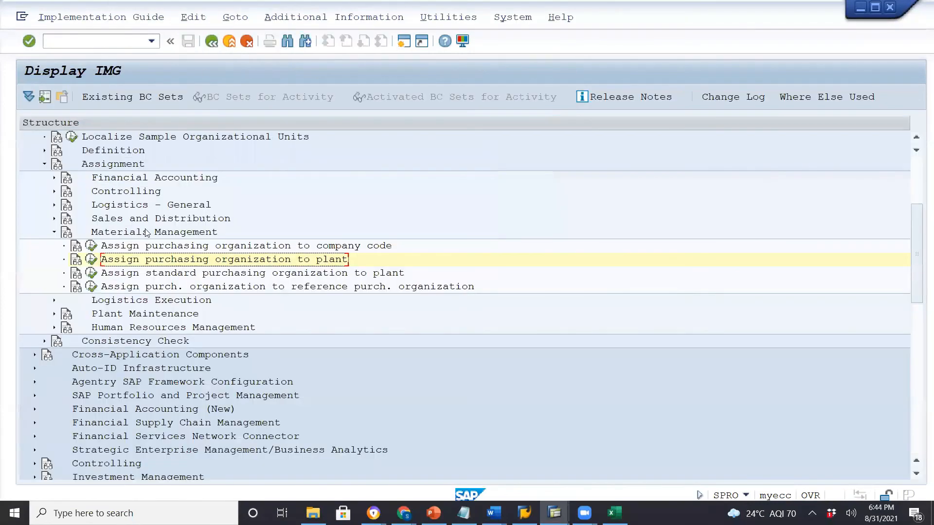
pyautogui.click(54, 233)
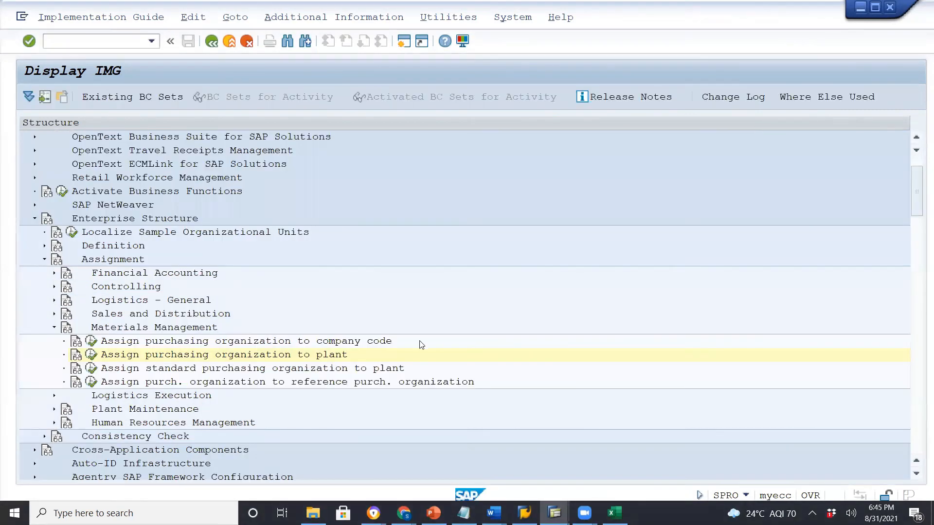
pyautogui.scroll(-5, 419, 341)
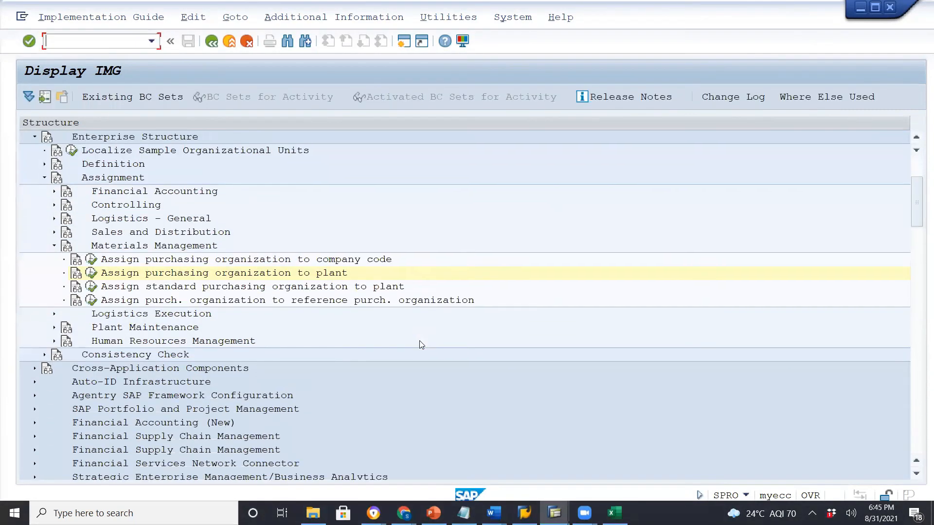
pyautogui.scroll(-6, 421, 345)
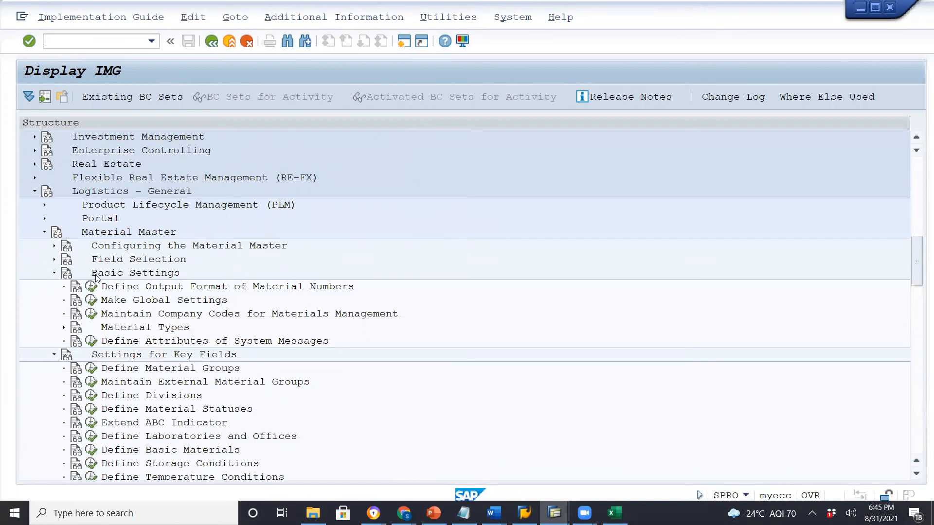
pyautogui.click(54, 275)
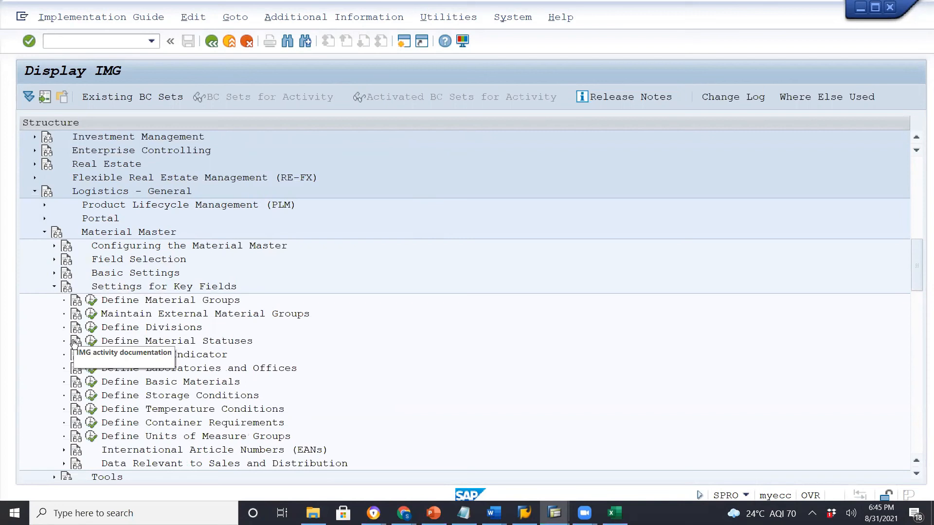
pyautogui.click(55, 275)
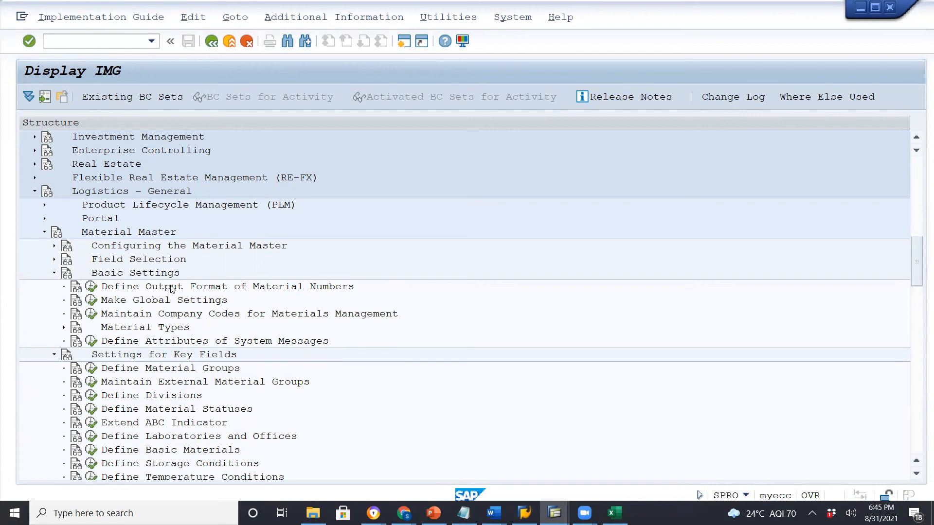
pyautogui.click(94, 316)
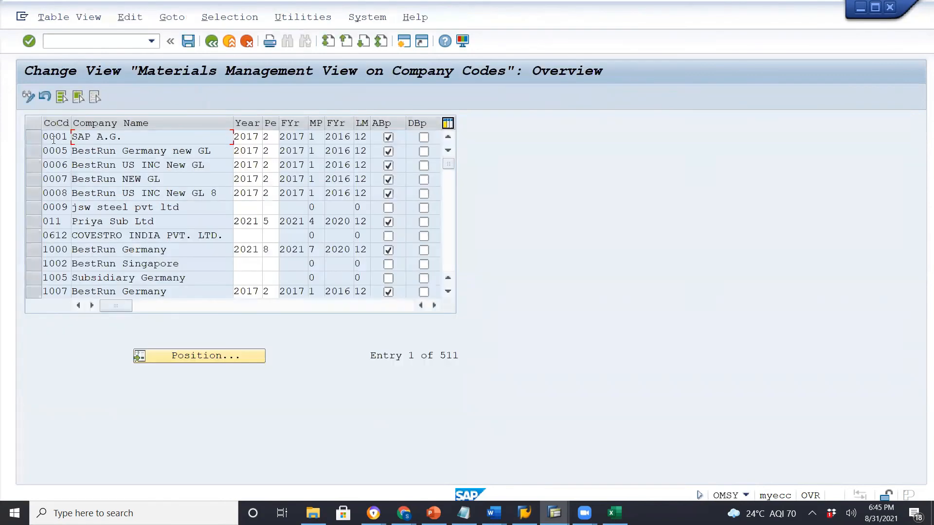
# - Position the Materials Management company code list at company code C100
pyautogui.click(197, 363)
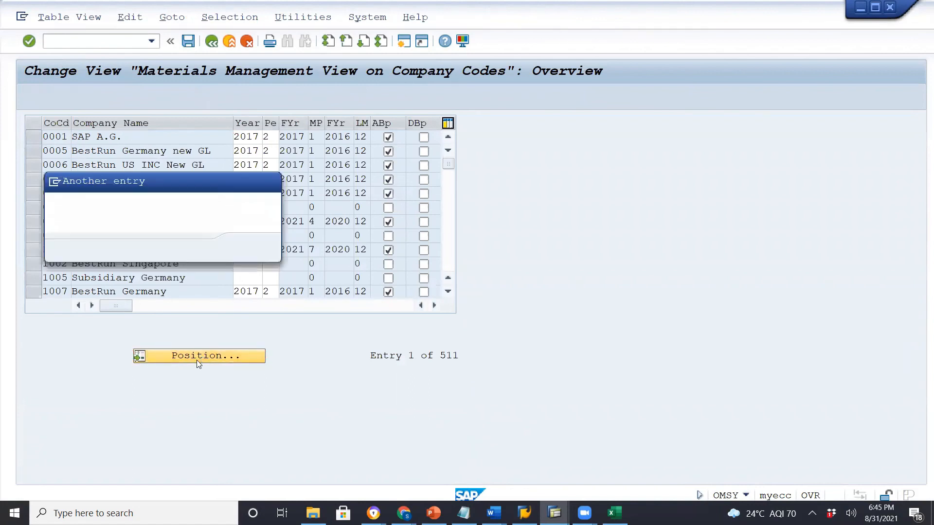
pyautogui.write('clq')
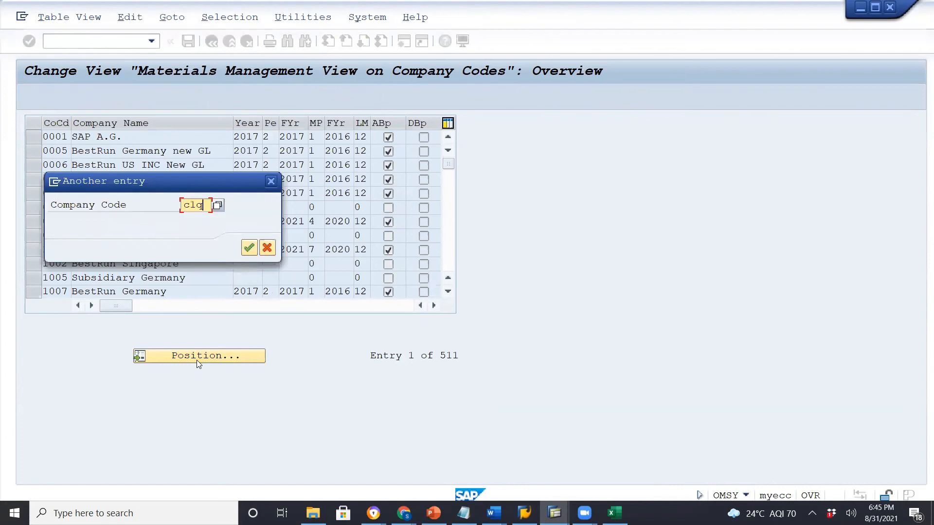
pyautogui.press('BackSpace')
pyautogui.press('BackSpace')
pyautogui.press('BackSpace')
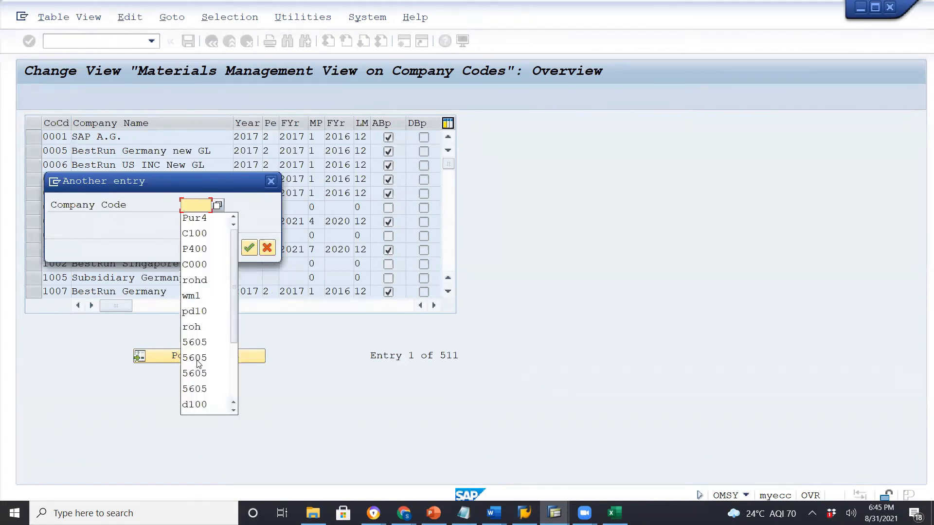
pyautogui.write('c100')
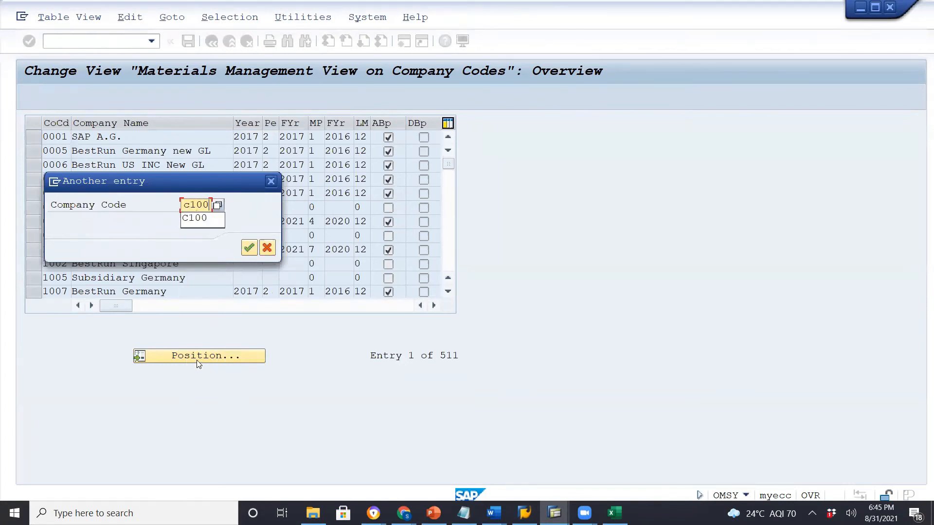
pyautogui.press('Return')
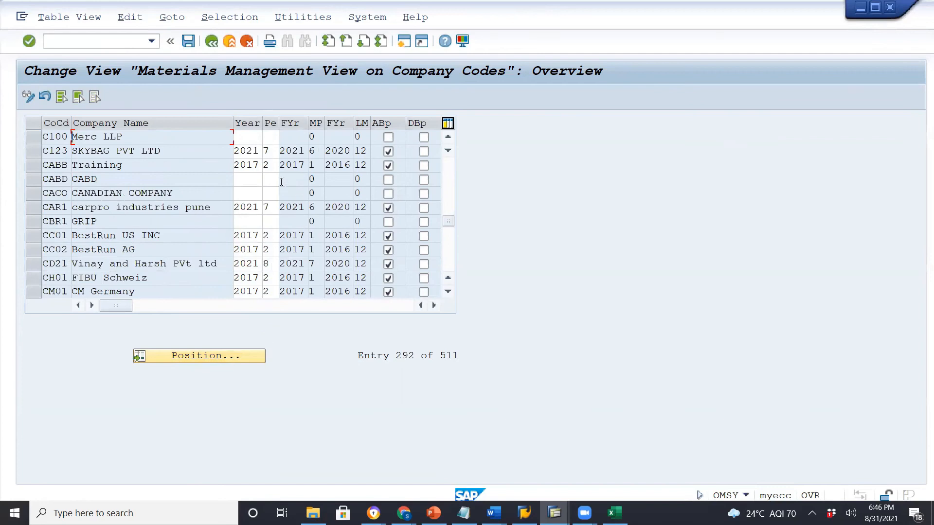
# - Set the year to 2021 and the period to 5 for company code C100
pyautogui.click(252, 139)
pyautogui.write('20')
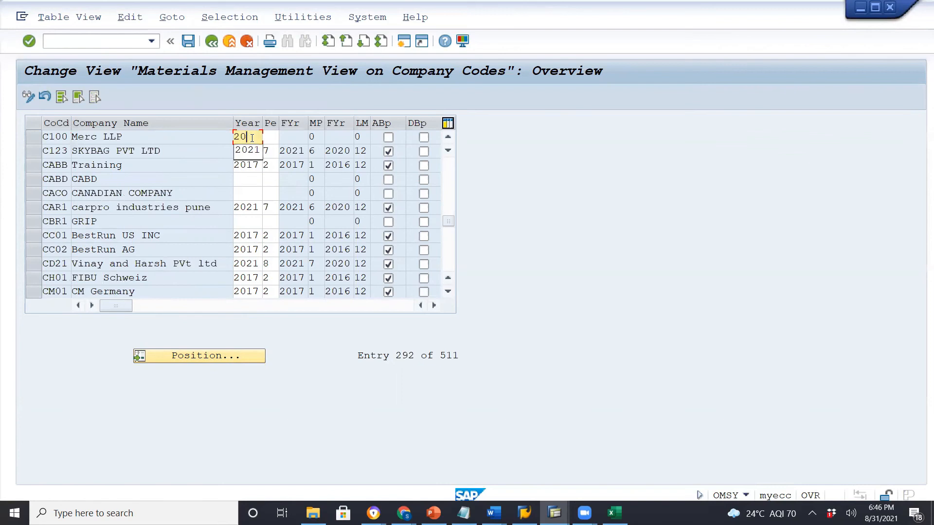
pyautogui.write('21')
pyautogui.click(271, 134)
pyautogui.write('8')
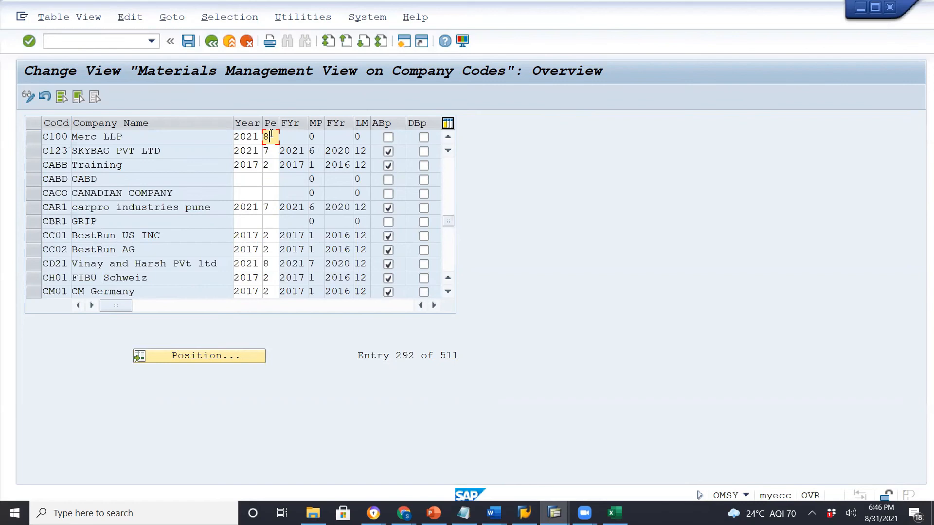
pyautogui.press('BackSpace')
pyautogui.write('5')
pyautogui.press('Return')
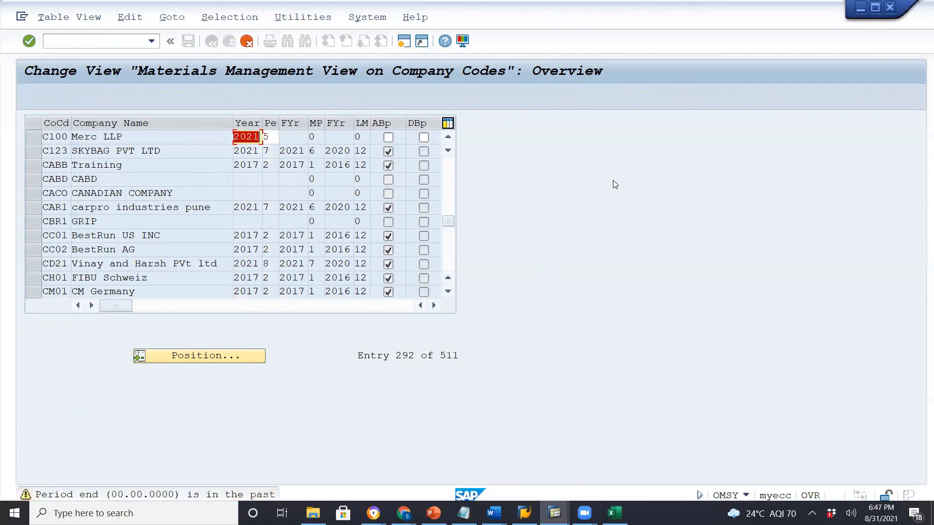
pyautogui.click(274, 138)
pyautogui.write('8')
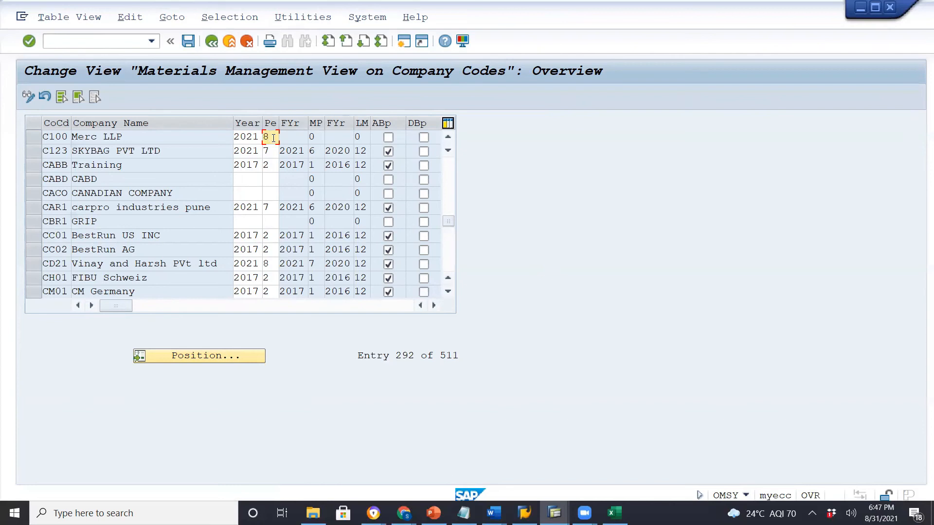
pyautogui.press('BackSpace')
pyautogui.write('5')
pyautogui.press('Return')
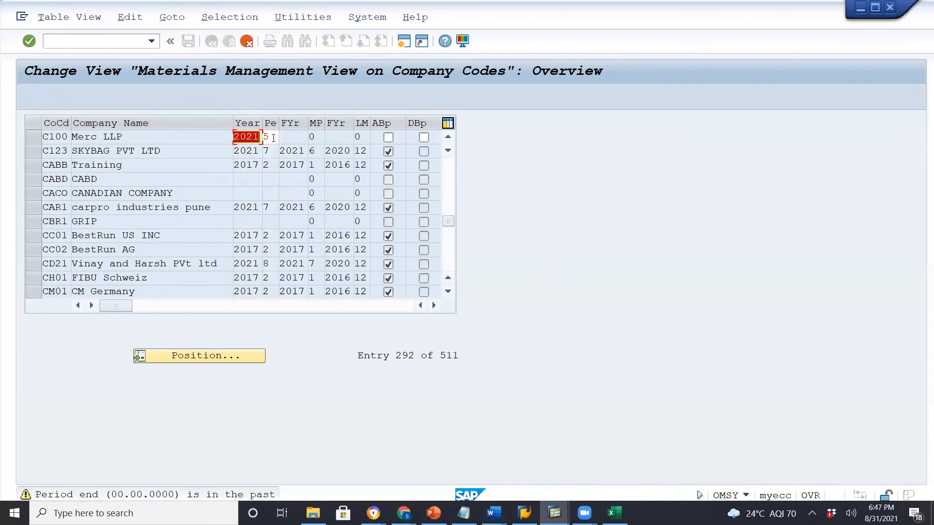
pyautogui.press('Return')
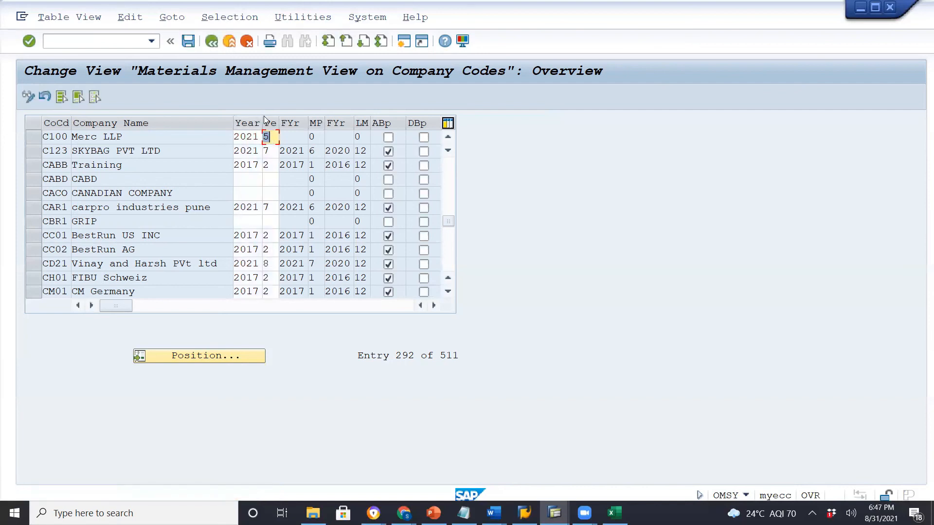
# - Enable the ABp option for company code C100 and validate the entry
pyautogui.click(275, 134)
pyautogui.click(388, 138)
pyautogui.press('Return')
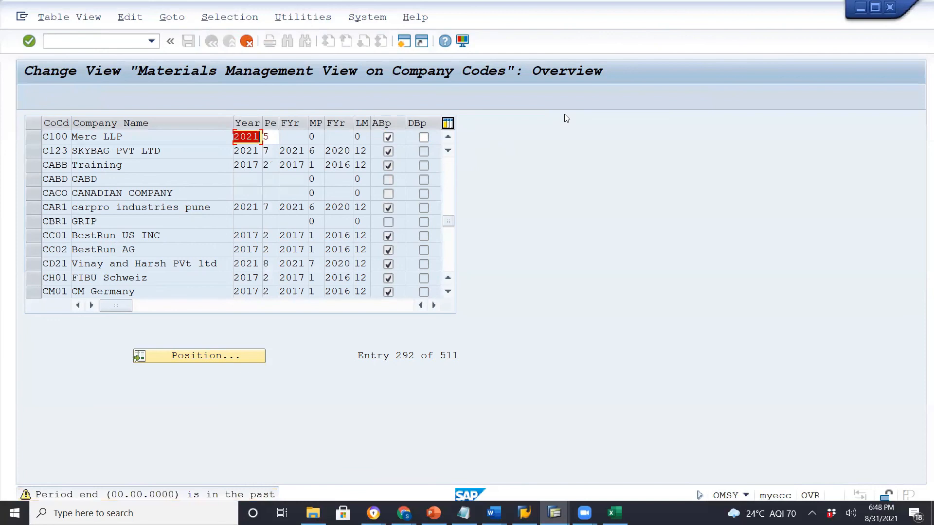
pyautogui.press('Return')
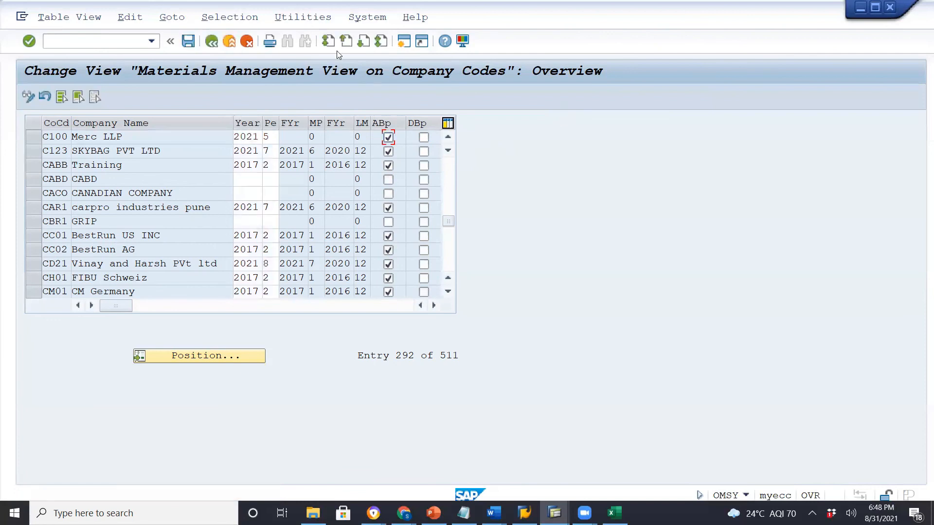
# - Save the C100 period settings in the proposed Merc Enterprise Structure Config customizing request and return to the IMG structure
pyautogui.click(188, 41)
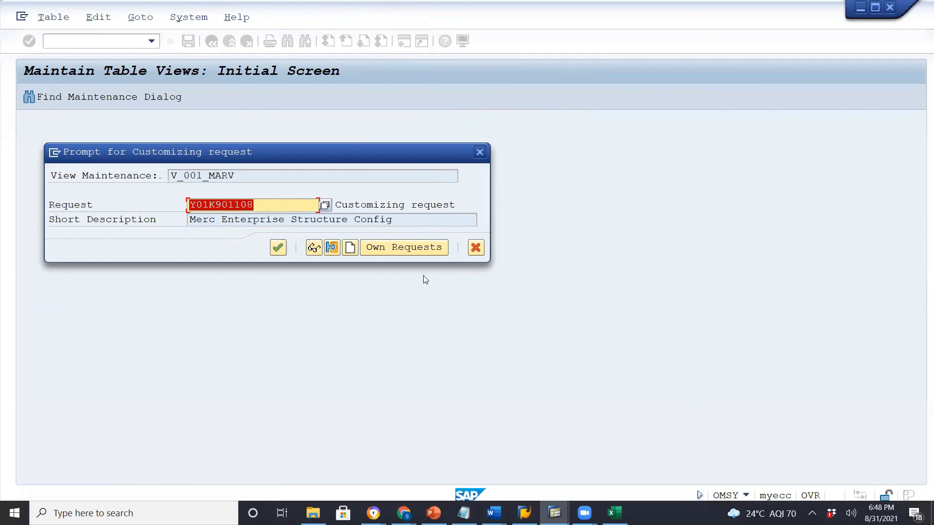
pyautogui.moveTo(287, 153); pyautogui.dragTo(329, 133)
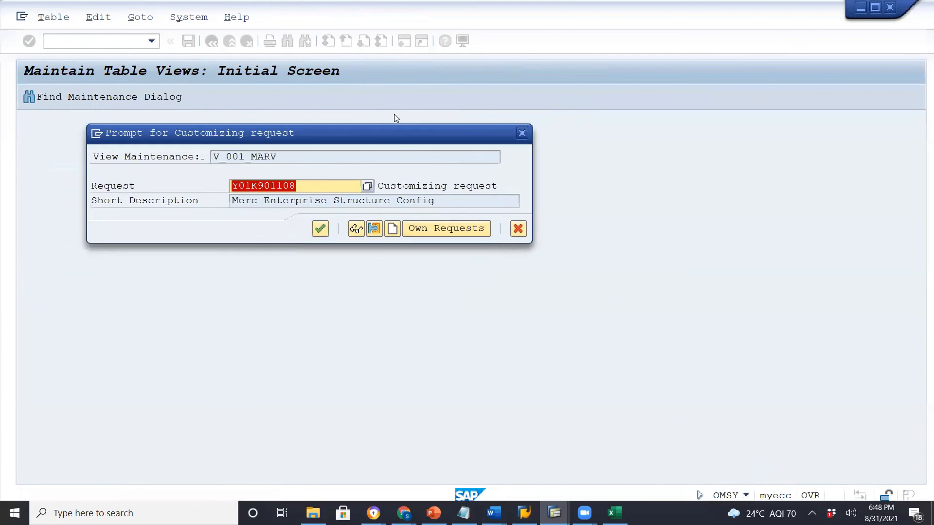
pyautogui.moveTo(397, 119); pyautogui.dragTo(596, 108)
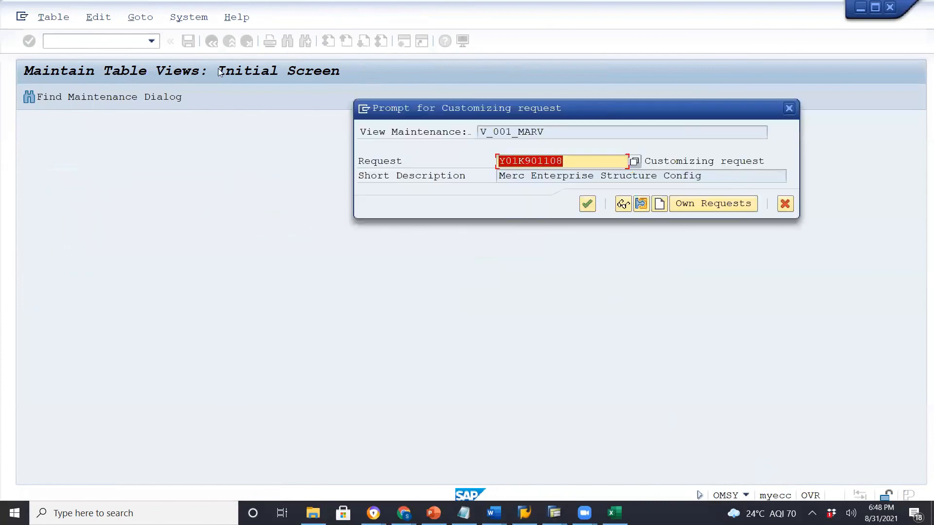
pyautogui.click(587, 204)
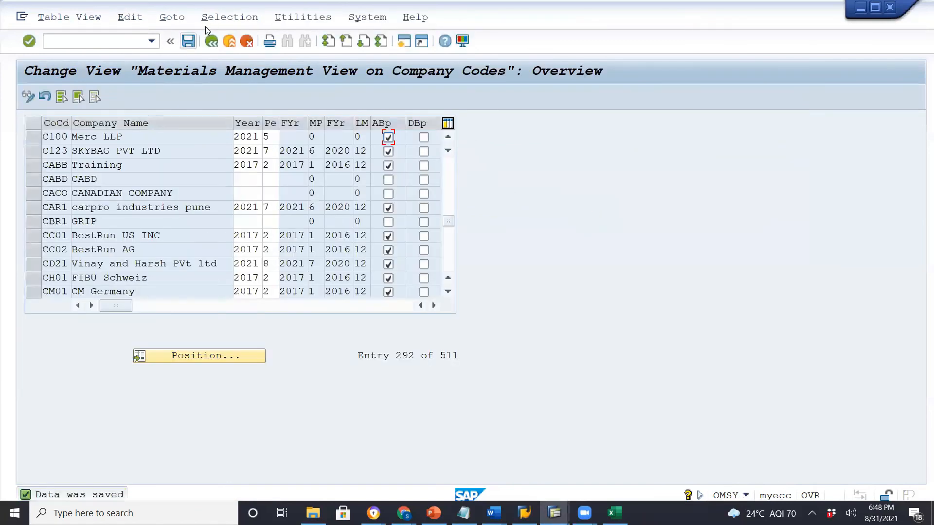
pyautogui.click(188, 42)
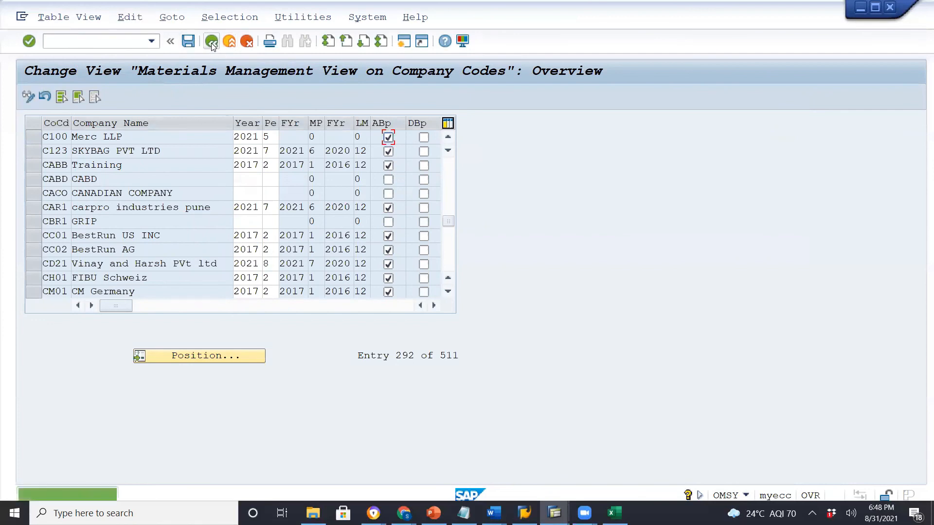
pyautogui.click(212, 42)
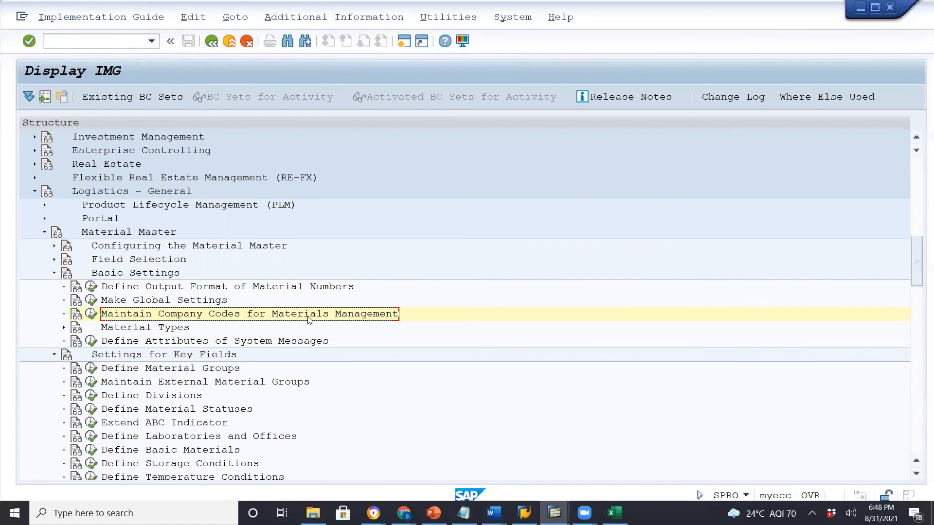
# - Open Define Material Groups under Settings for Key Fields and position the list at material group 1000
pyautogui.click(54, 274)
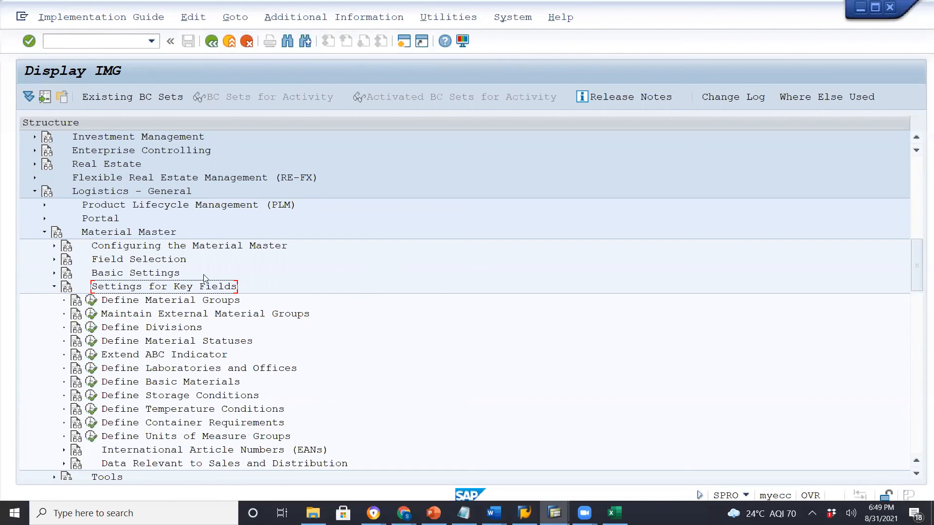
pyautogui.click(92, 302)
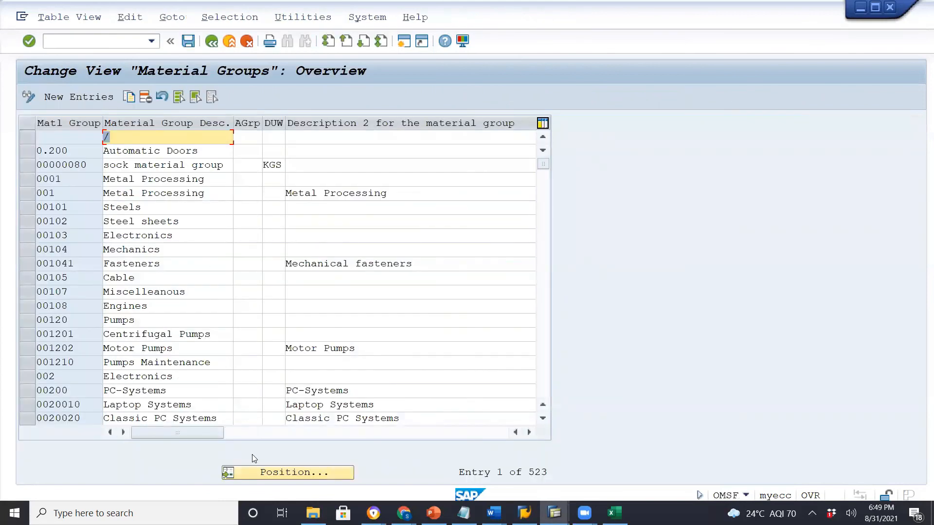
pyautogui.scroll(-1, 170, 343)
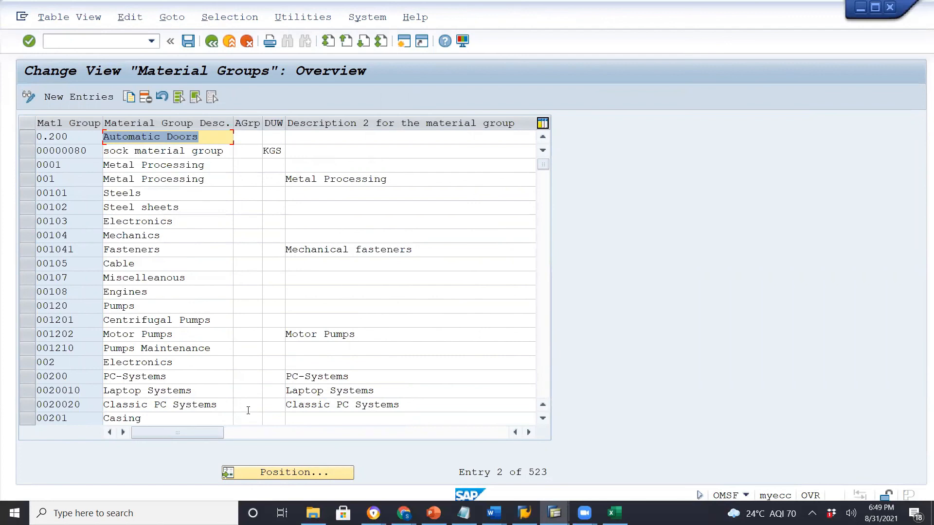
pyautogui.click(265, 474)
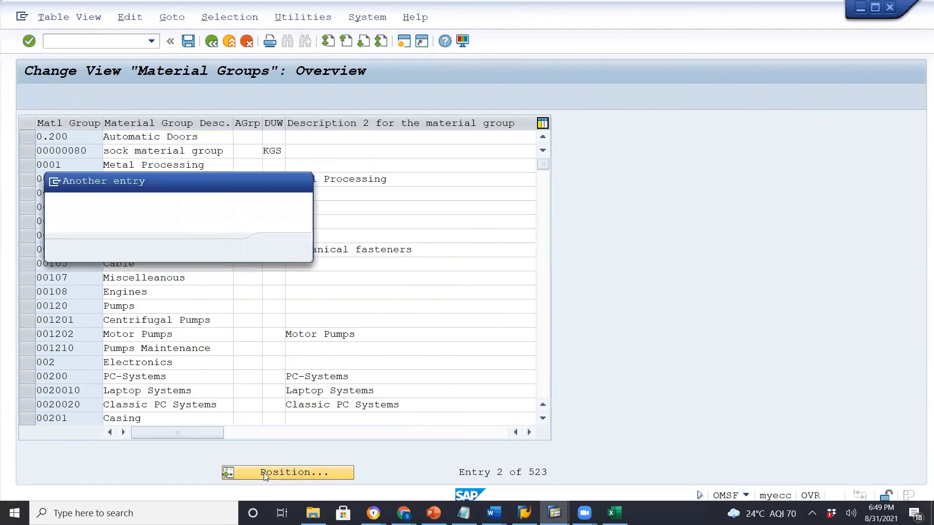
pyautogui.write('1000')
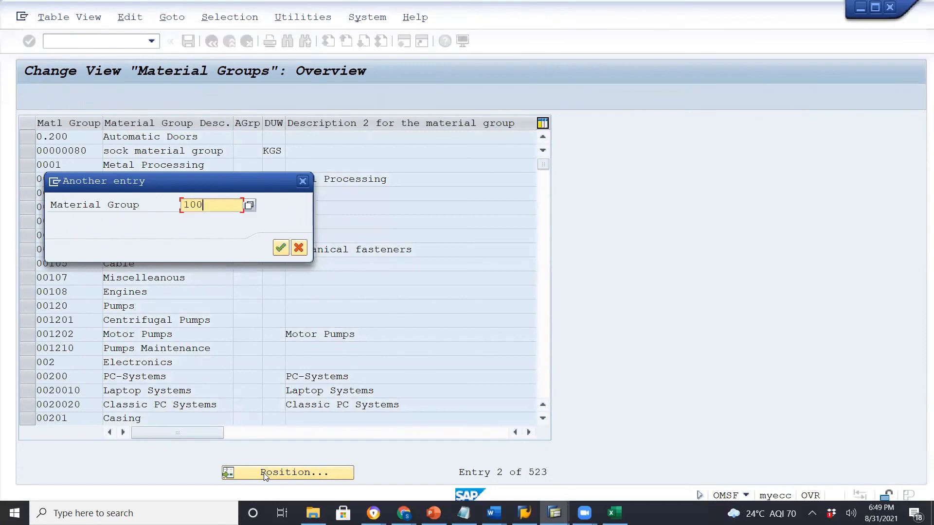
pyautogui.press('Return')
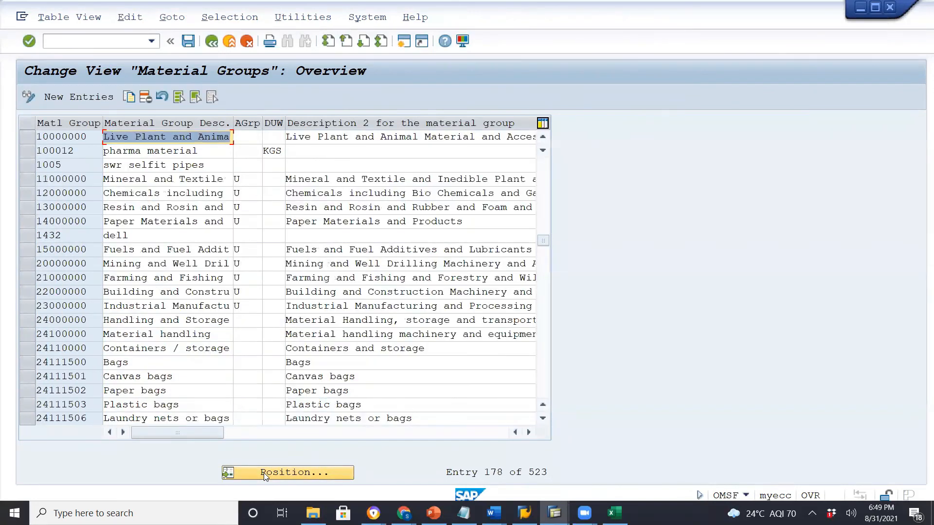
# - Create a new entry in the material groups table with the material group key 1000
pyautogui.click(156, 167)
pyautogui.moveTo(155, 167); pyautogui.dragTo(95, 98)
pyautogui.click(79, 97)
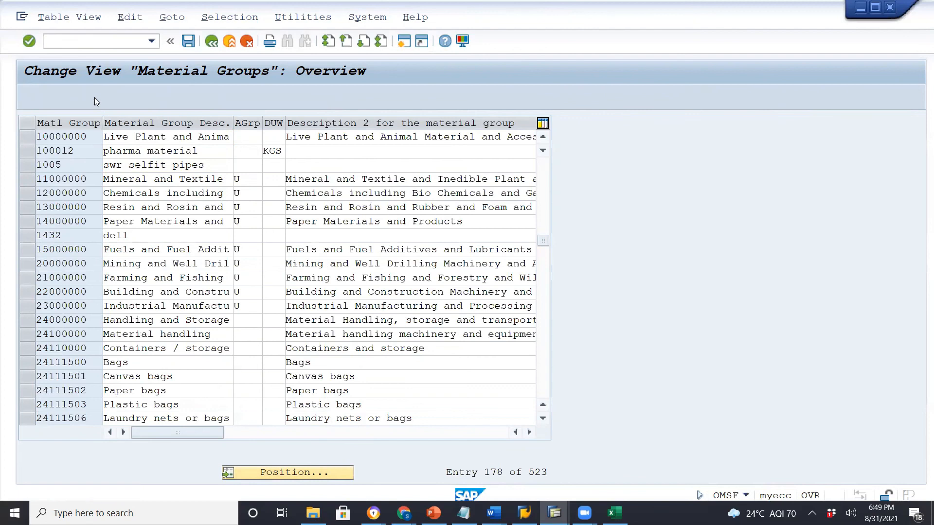
pyautogui.write('100')
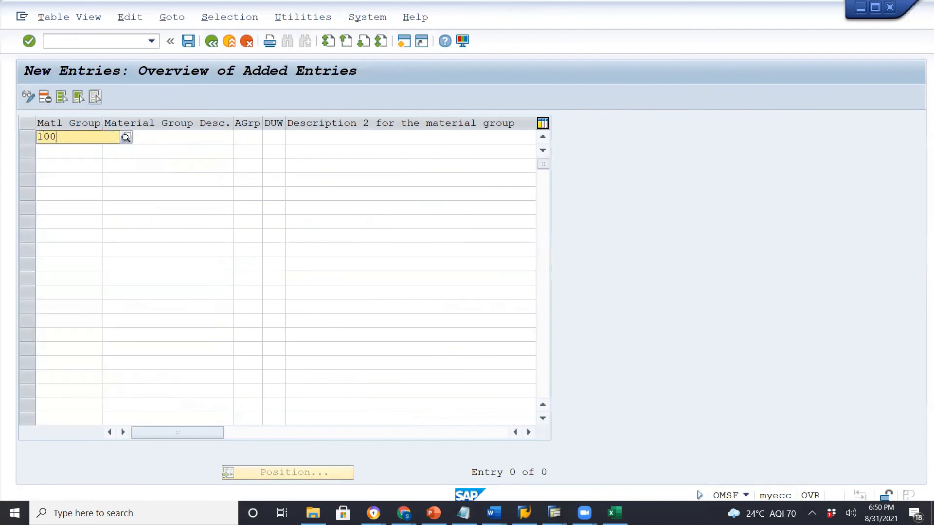
pyautogui.write('0')
pyautogui.click(193, 140)
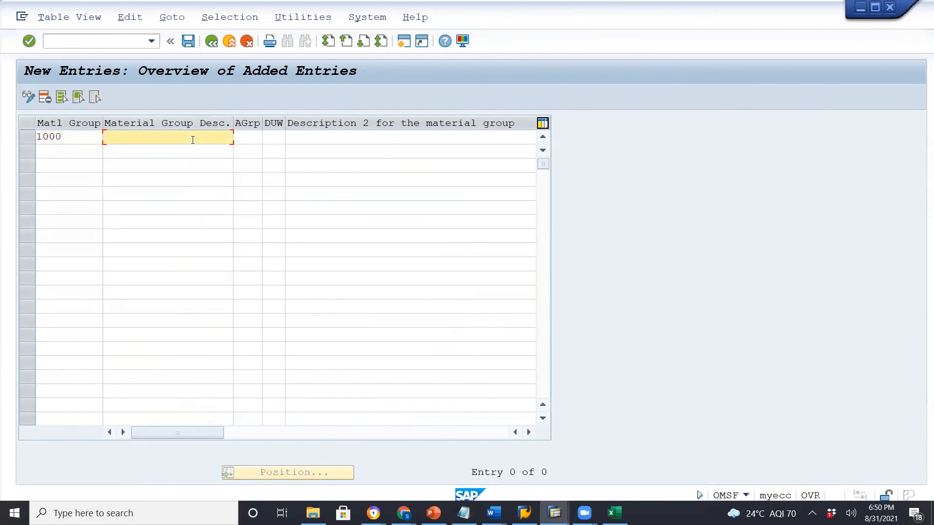
pyautogui.write('General Group')
pyautogui.press('BackSpace')
pyautogui.press('BackSpace')
pyautogui.press('BackSpace')
pyautogui.press('BackSpace')
pyautogui.press('BackSpace')
pyautogui.press('BackSpace')
pyautogui.press('BackSpace')
pyautogui.press('BackSpace')
pyautogui.press('BackSpace')
pyautogui.press('BackSpace')
pyautogui.press('BackSpace')
pyautogui.press('BackSpace')
pyautogui.press('BackSpace')
# - Set the description of material group 1000 to Steel and validate the entry
pyautogui.write('Steel')
pyautogui.press('Return')
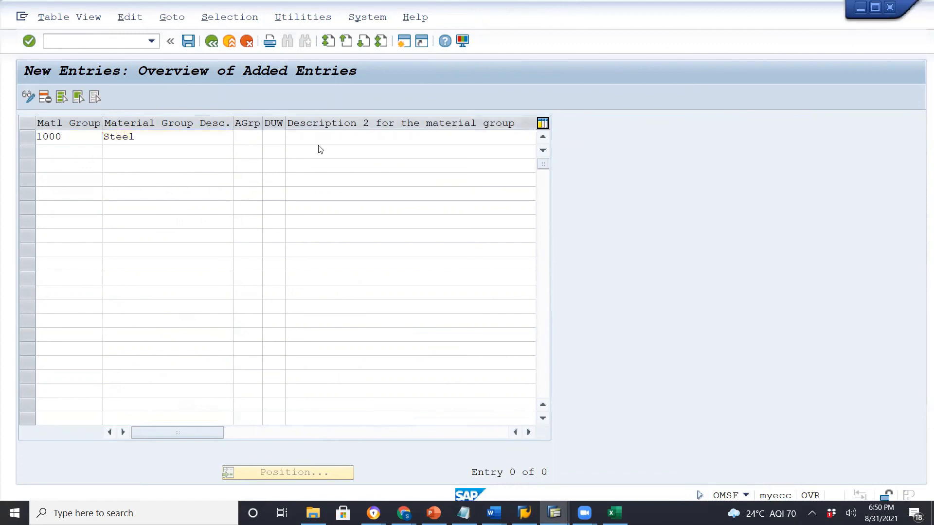
pyautogui.click(202, 137)
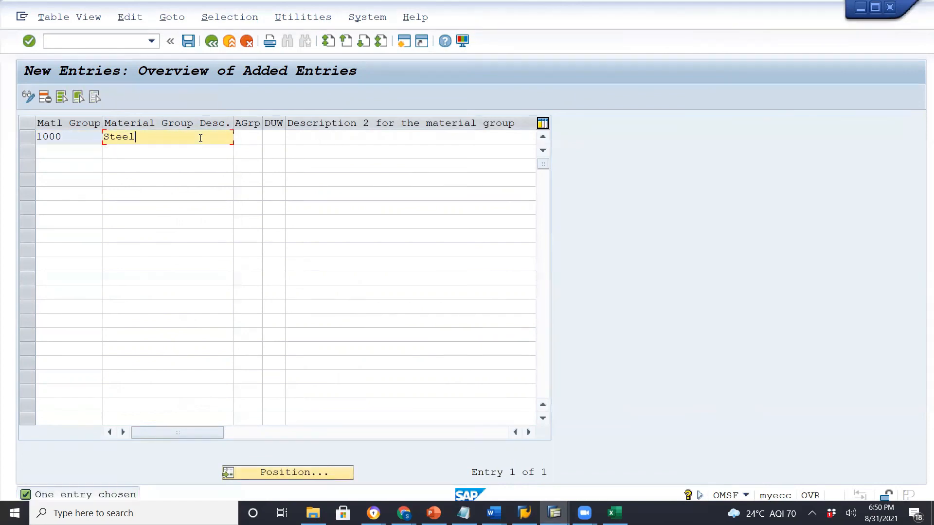
# - Save material group 1000 in the proposed Merc Enterprise Structure Config customizing request and return to the IMG structure
pyautogui.click(188, 42)
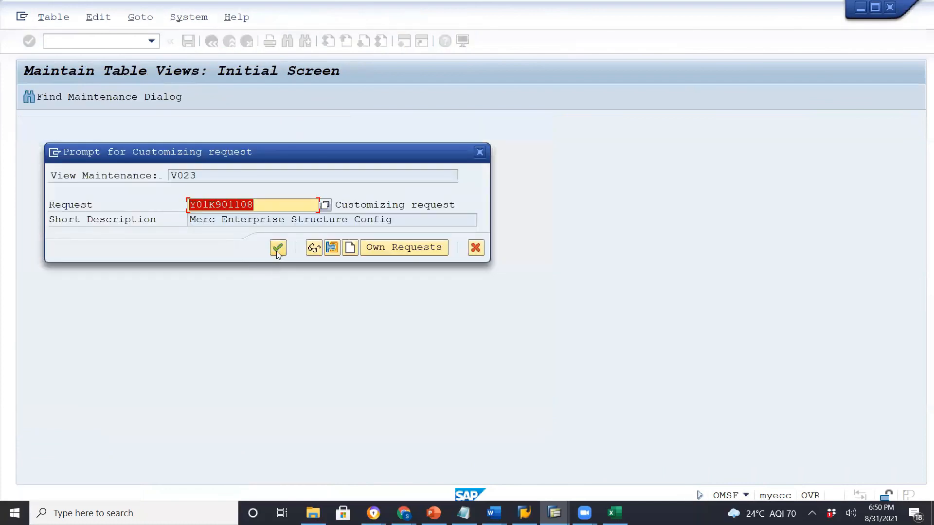
pyautogui.click(276, 250)
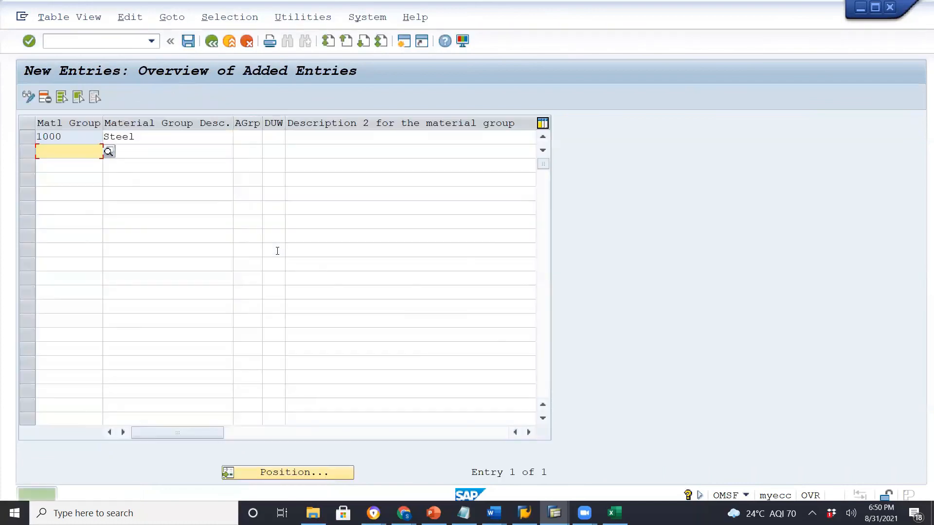
pyautogui.click(212, 42)
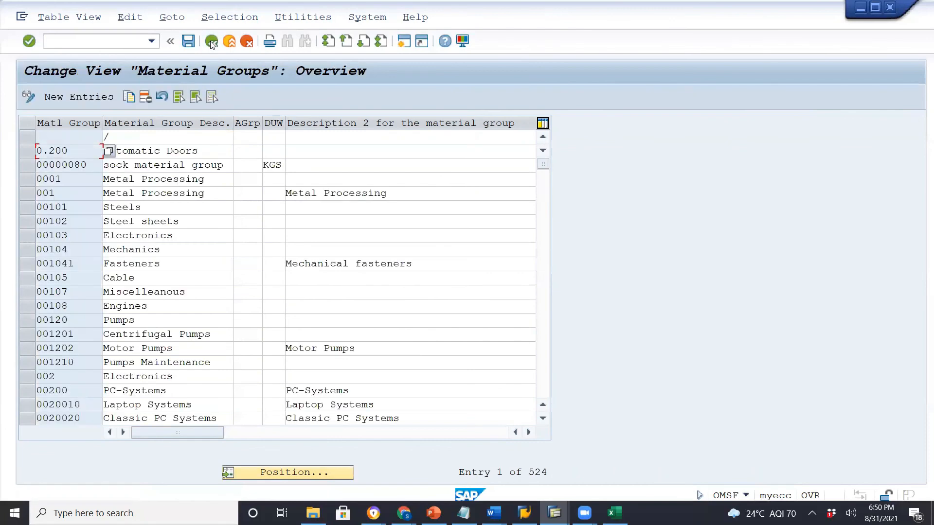
pyautogui.click(210, 41)
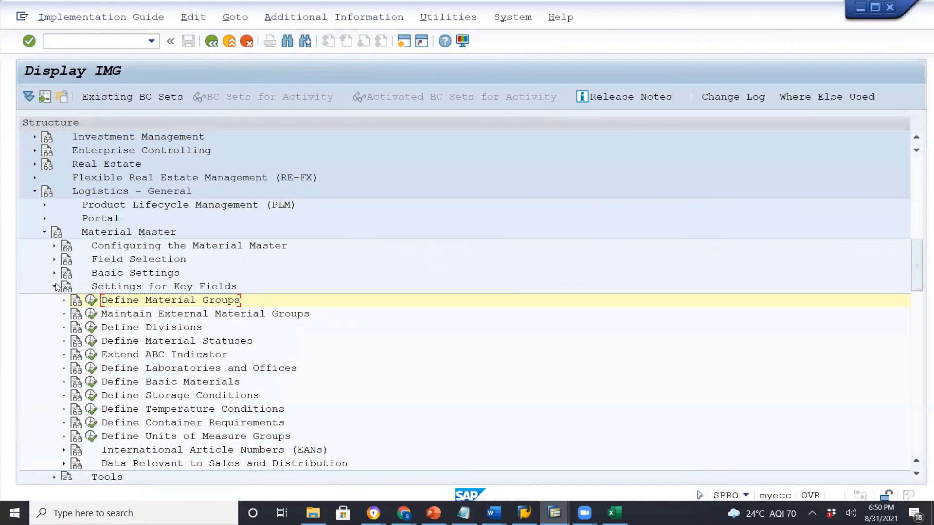
# - Open Create Purchasing Groups under Materials Management, Purchasing, and position the list at purchasing group P11
pyautogui.click(56, 287)
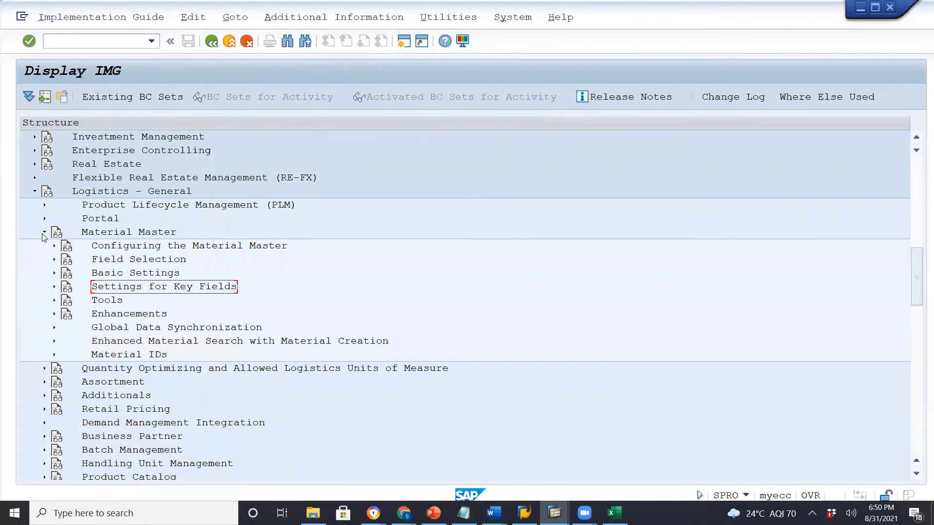
pyautogui.click(34, 191)
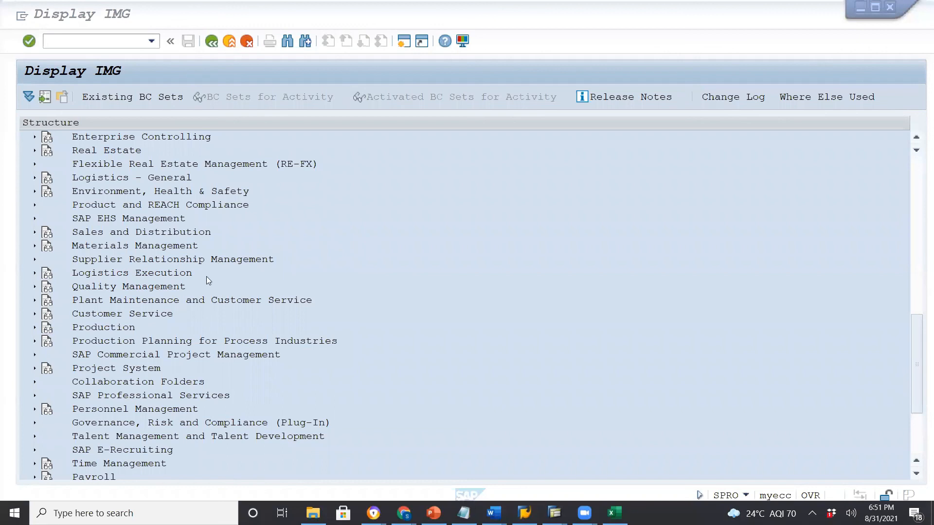
pyautogui.click(35, 246)
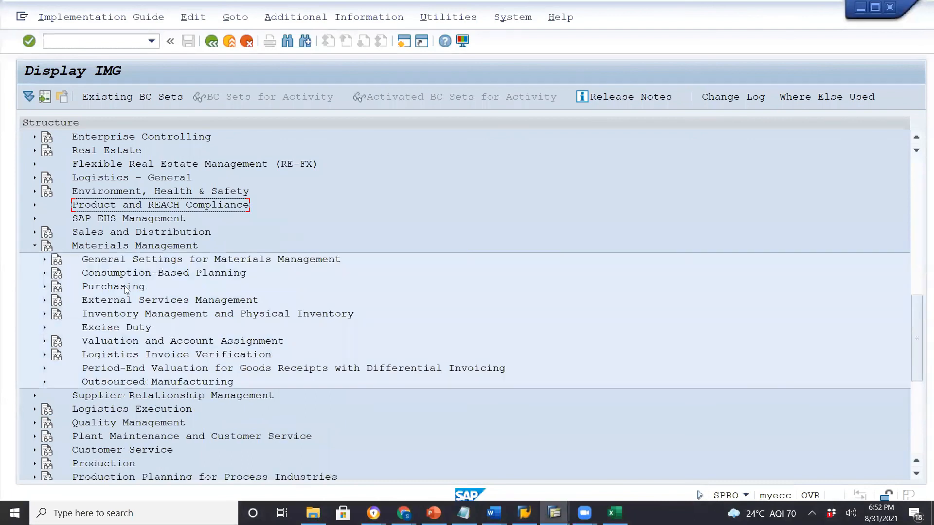
pyautogui.click(44, 287)
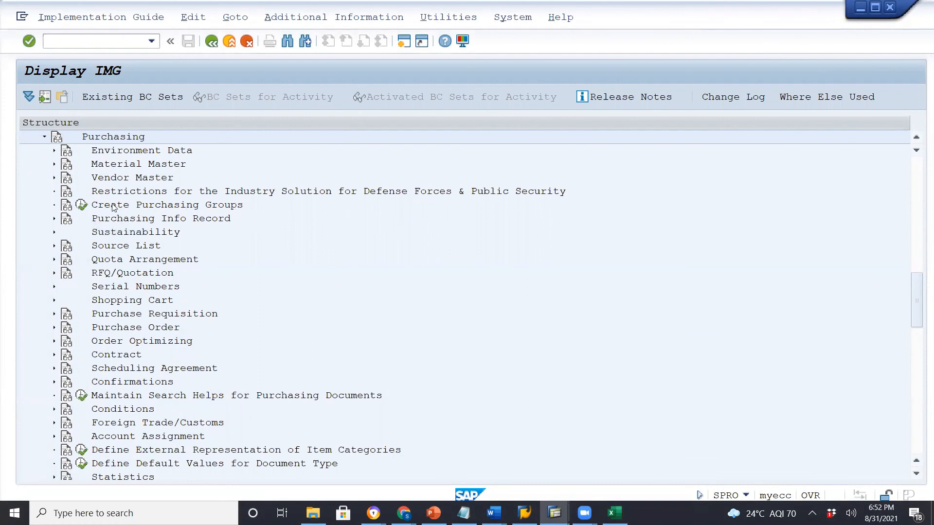
pyautogui.click(82, 205)
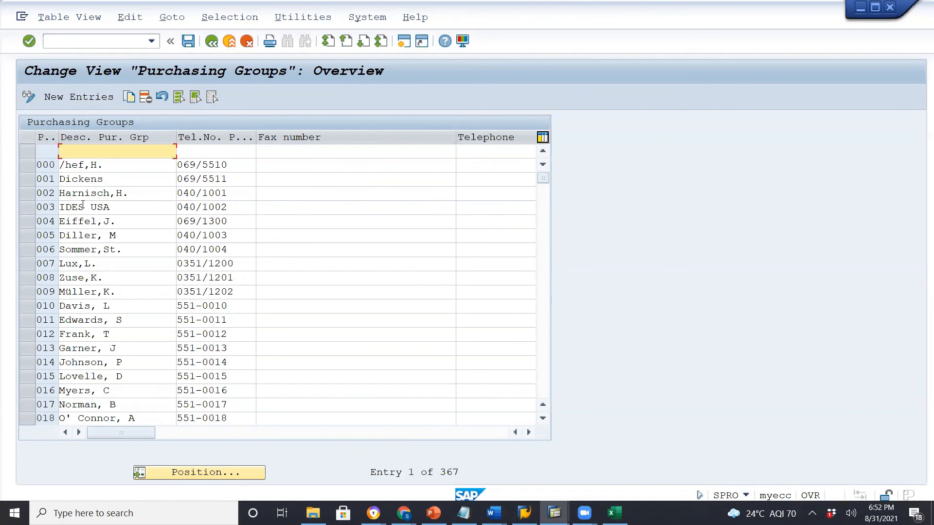
pyautogui.click(214, 474)
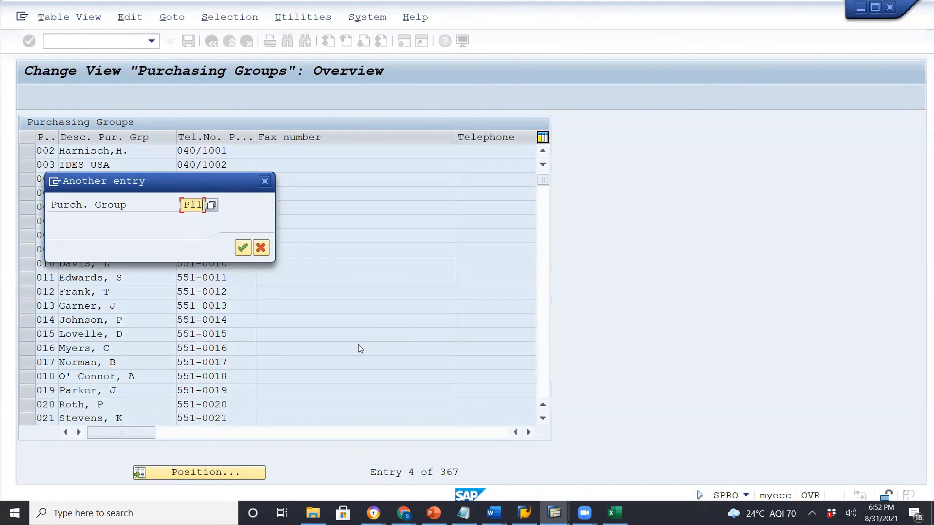
pyautogui.click(241, 249)
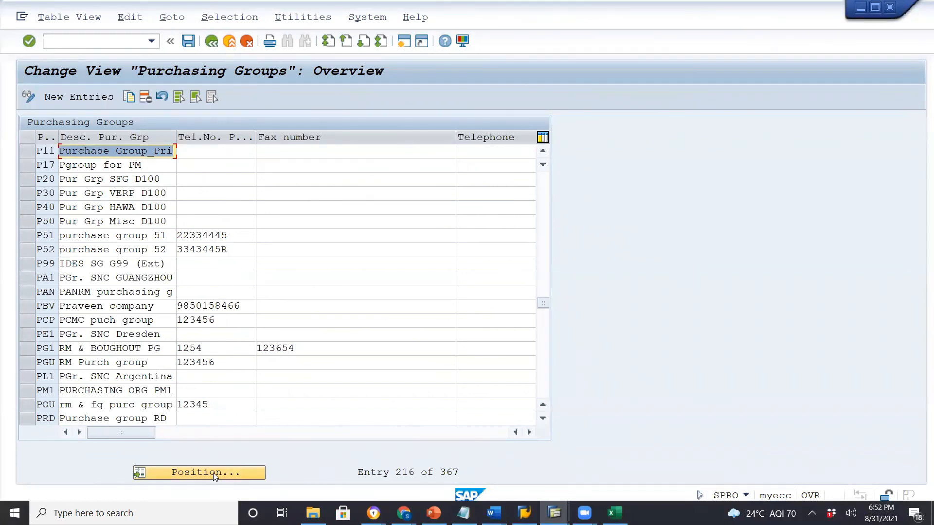
# - Add new purchasing group entries with the keys P12, P13 and P14
pyautogui.click(97, 99)
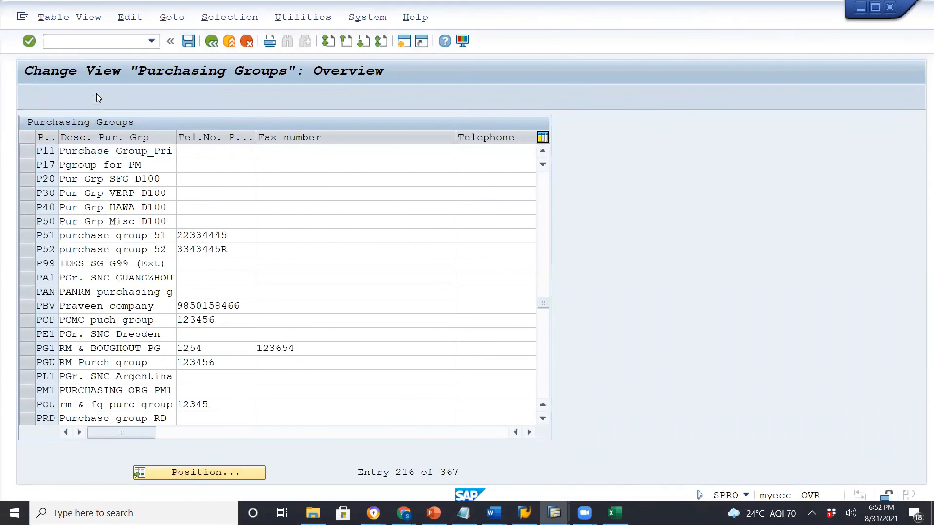
pyautogui.write('P12')
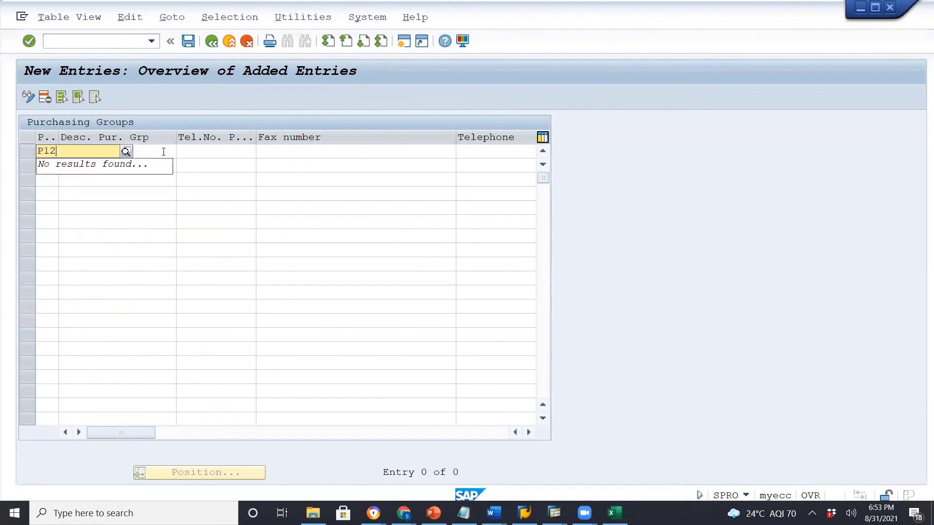
pyautogui.press('BackSpace')
pyautogui.press('BackSpace')
pyautogui.press('BackSpace')
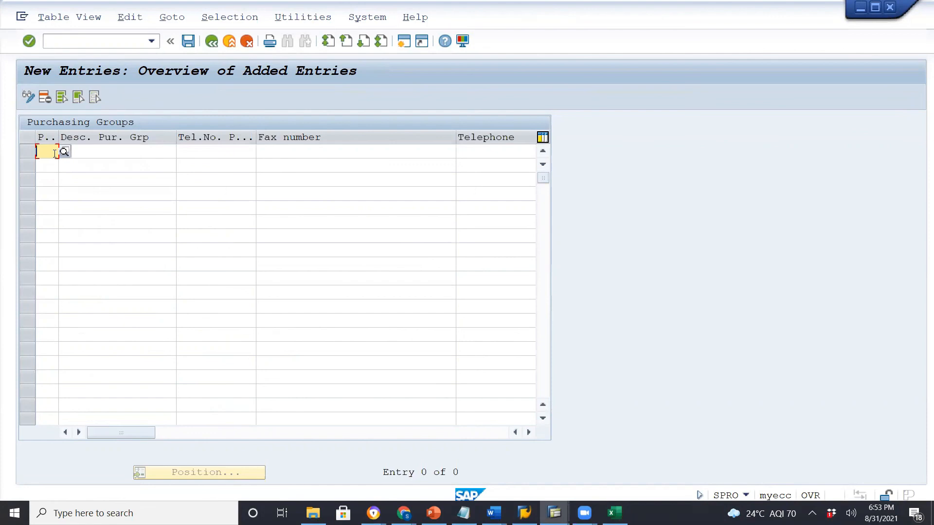
pyautogui.write('P12')
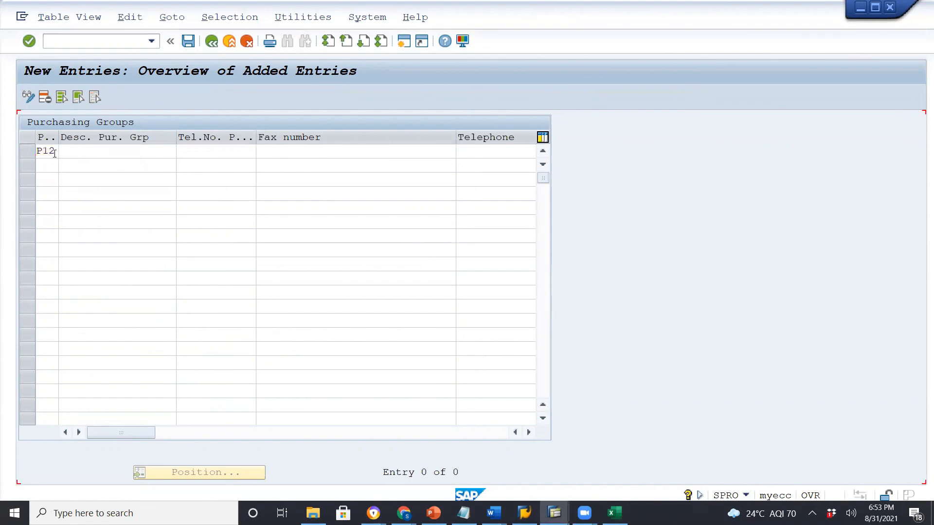
pyautogui.press('Return')
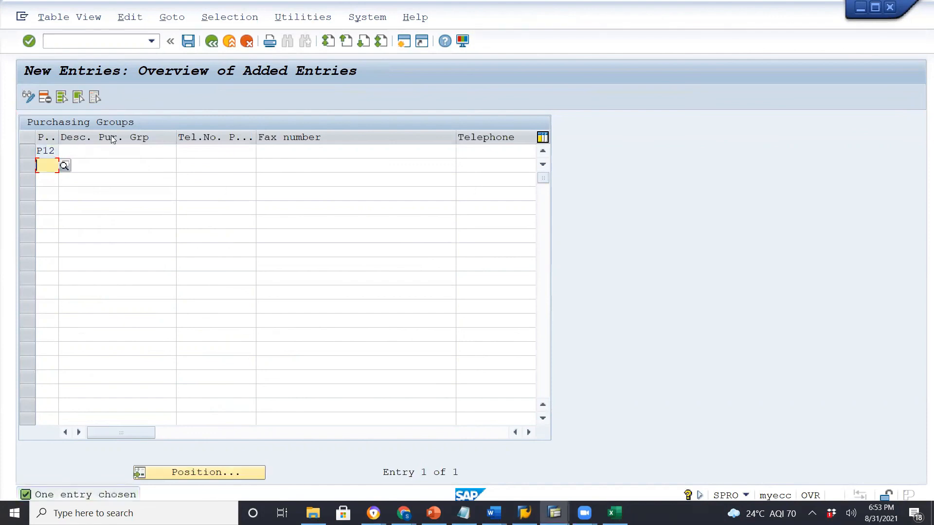
pyautogui.write('P13')
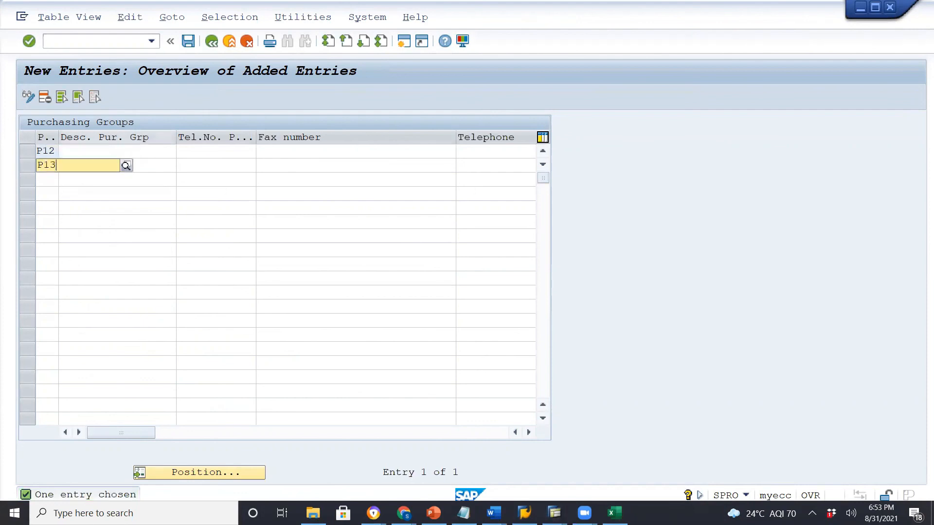
pyautogui.press('Return')
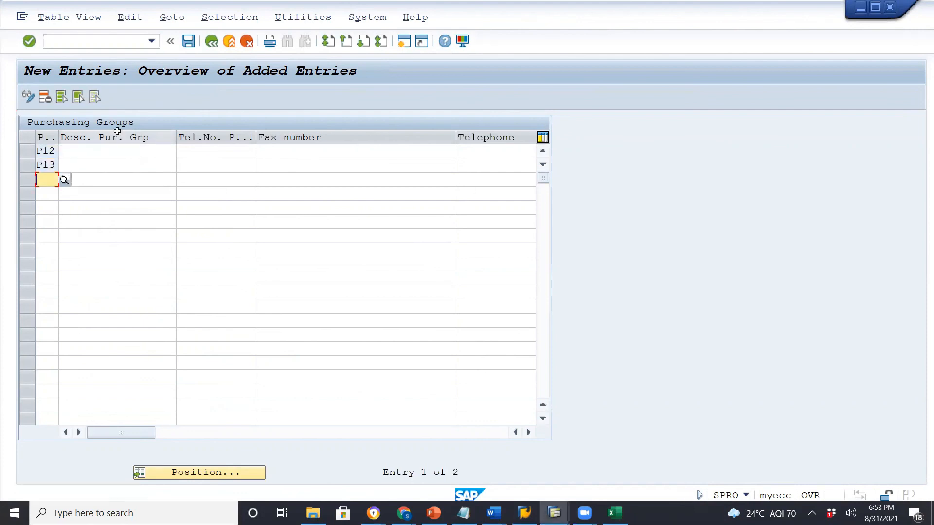
pyautogui.write('P14')
pyautogui.press('Return')
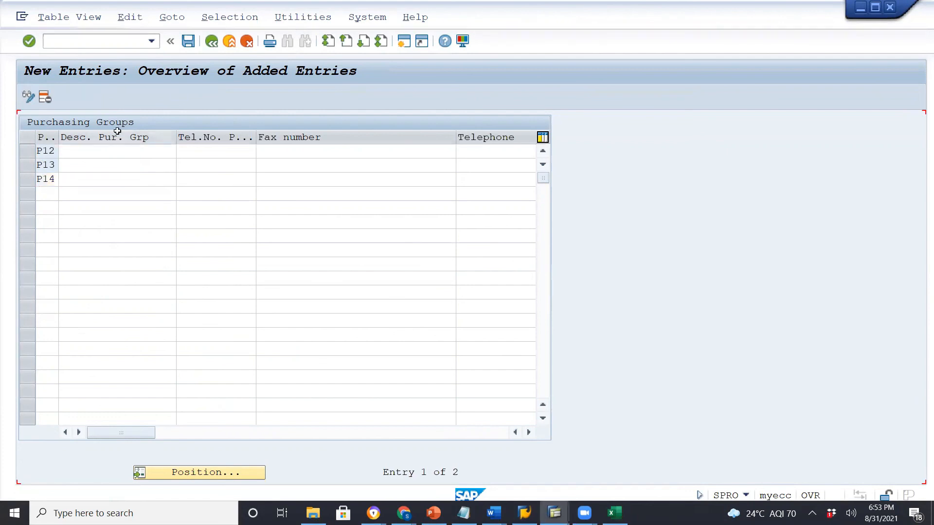
# - Describe purchasing group P12 as RM Buyer, P13 as Packaging Material and P14 as Services
pyautogui.click(105, 150)
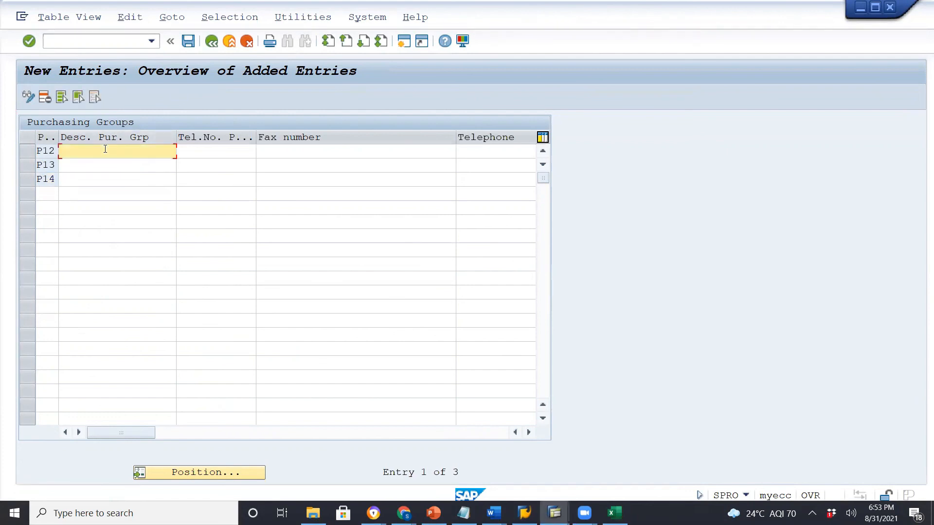
pyautogui.write('RM')
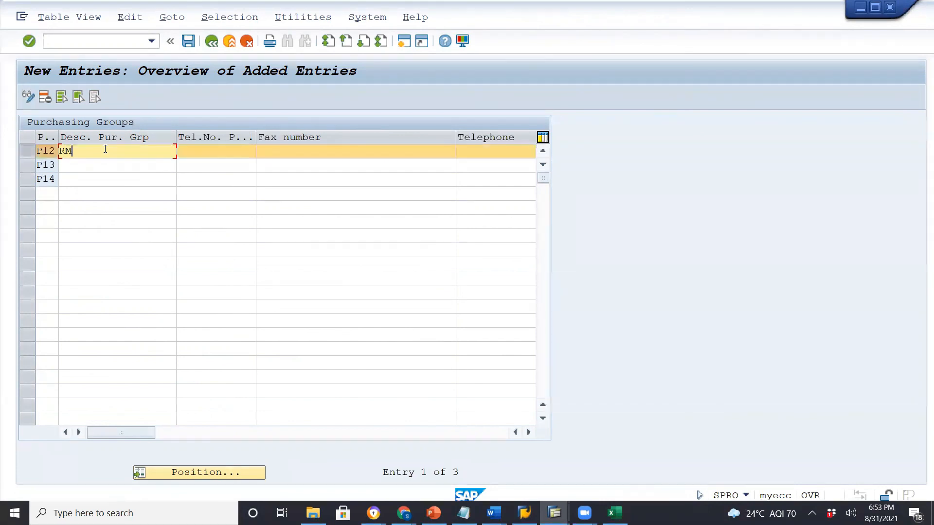
pyautogui.write(' Buyer')
pyautogui.click(100, 164)
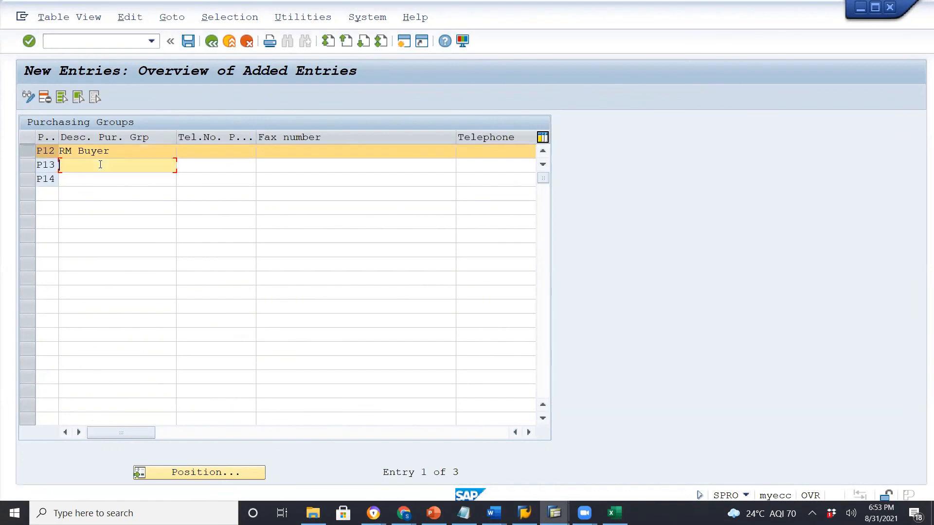
pyautogui.write('Packaging MAterial')
pyautogui.click(134, 167)
pyautogui.press('BackSpace')
pyautogui.write('a')
pyautogui.click(125, 177)
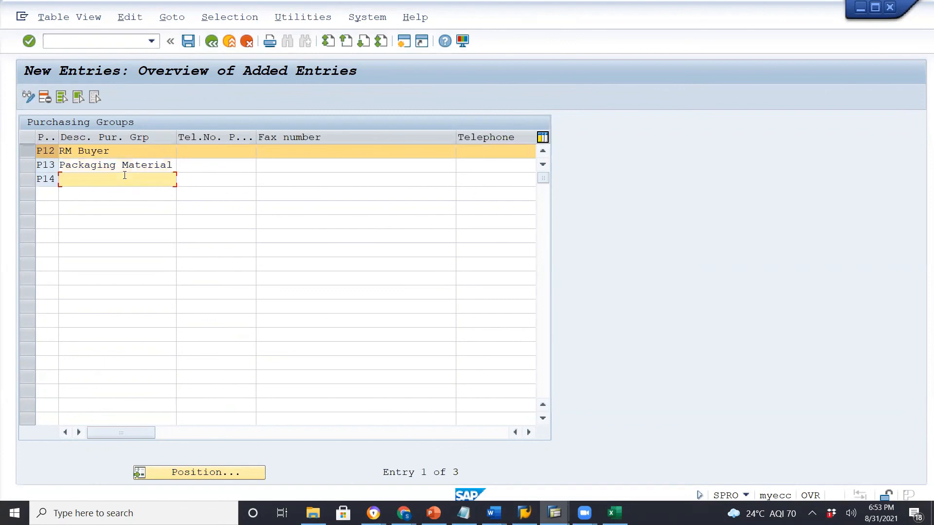
pyautogui.write('Services')
# - Add purchasing group P15 with the description Misc and validate the entries
pyautogui.click(47, 189)
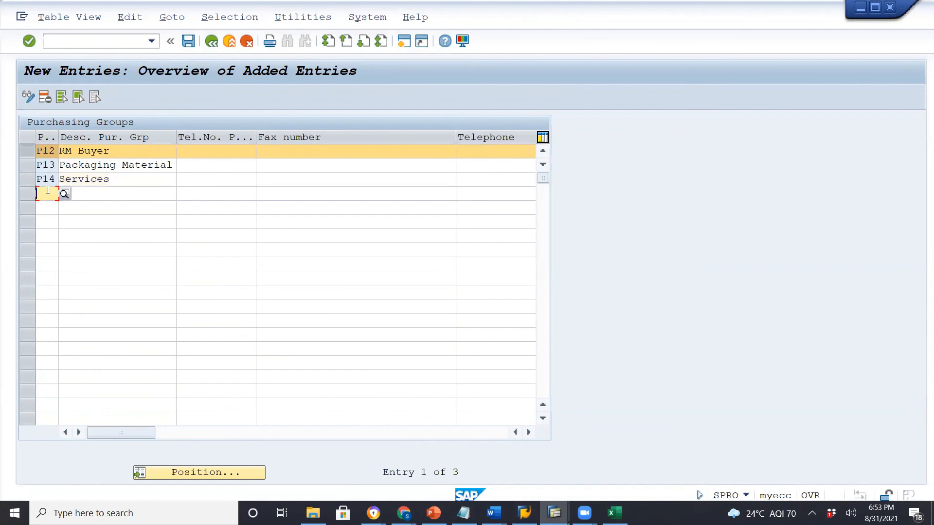
pyautogui.write('P')
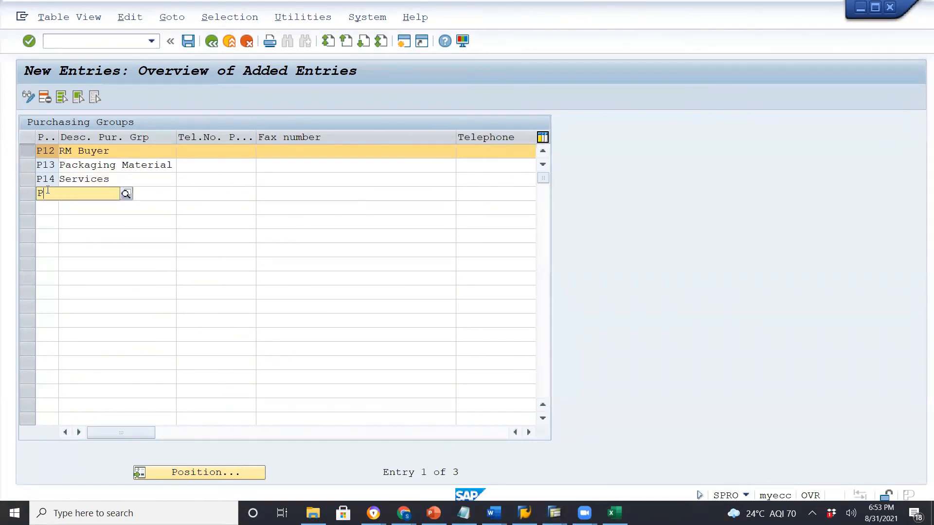
pyautogui.write('15')
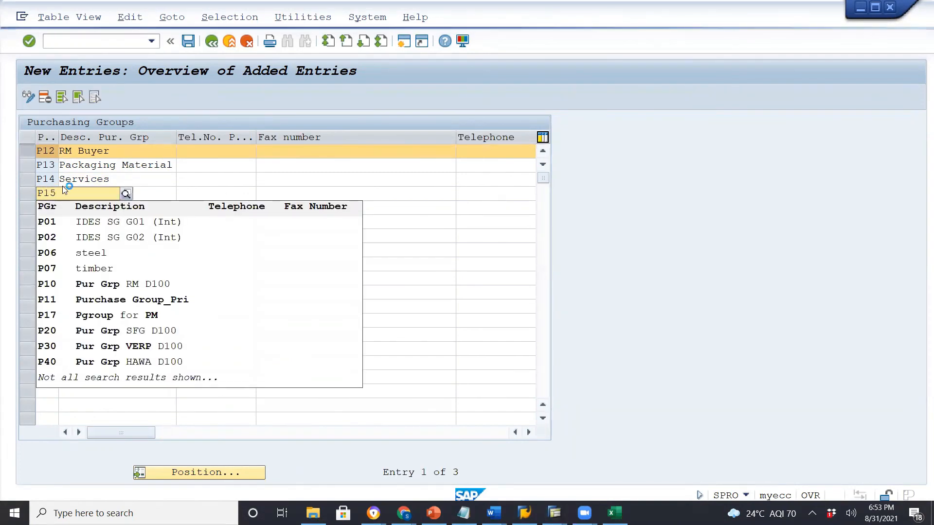
pyautogui.click(153, 194)
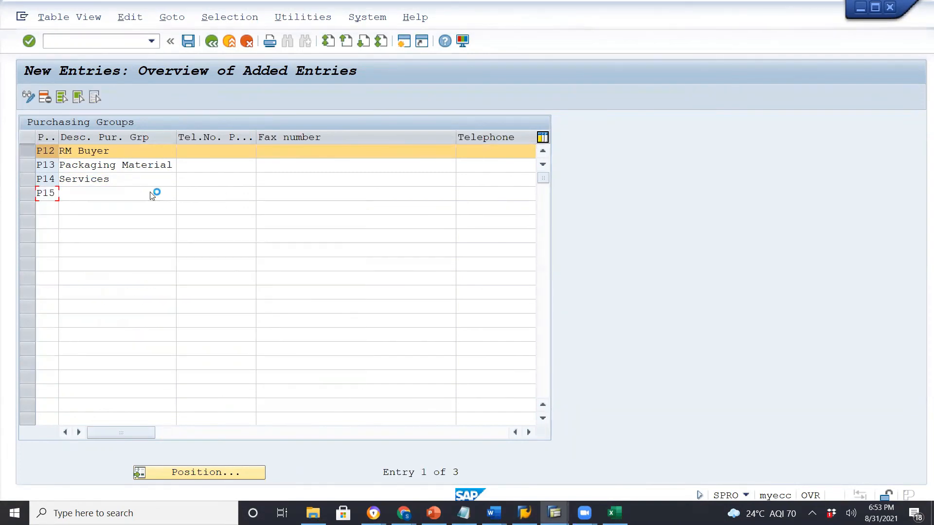
pyautogui.click(123, 191)
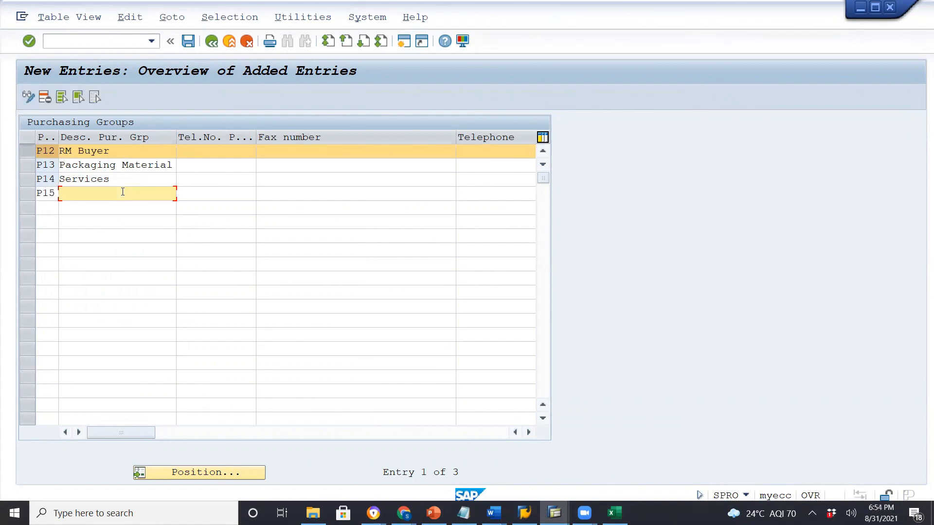
pyautogui.write('Misc')
pyautogui.click(124, 219)
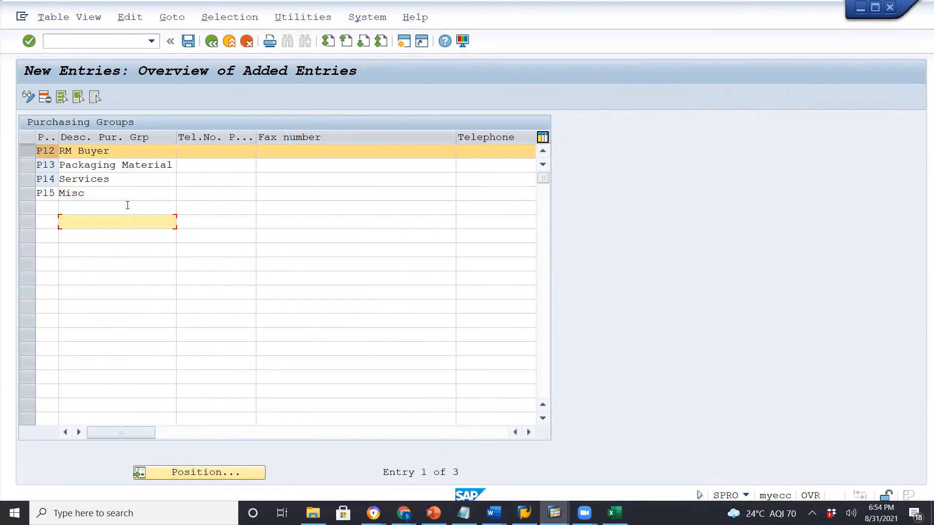
pyautogui.click(131, 189)
pyautogui.press('Return')
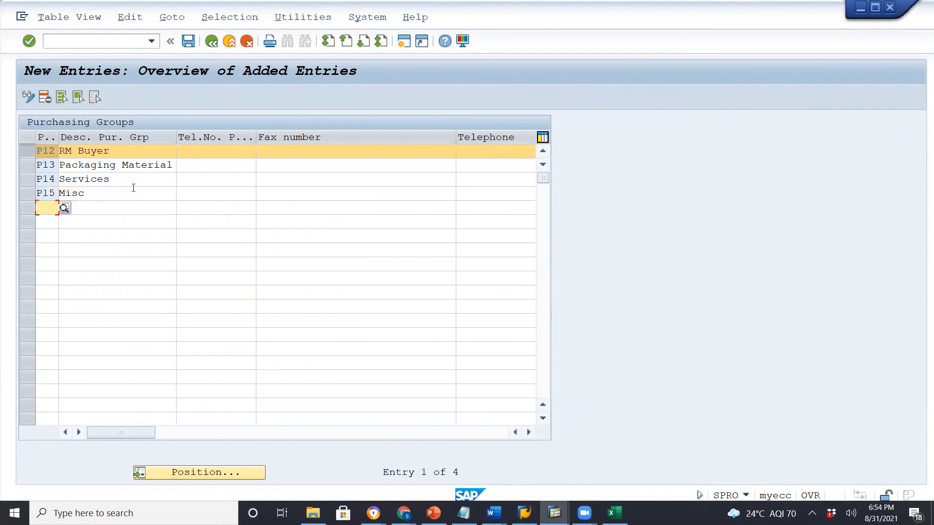
# - Save the new purchasing groups under the Merc Enterprise Structure Config customizing request and return to the IMG structure
pyautogui.click(189, 42)
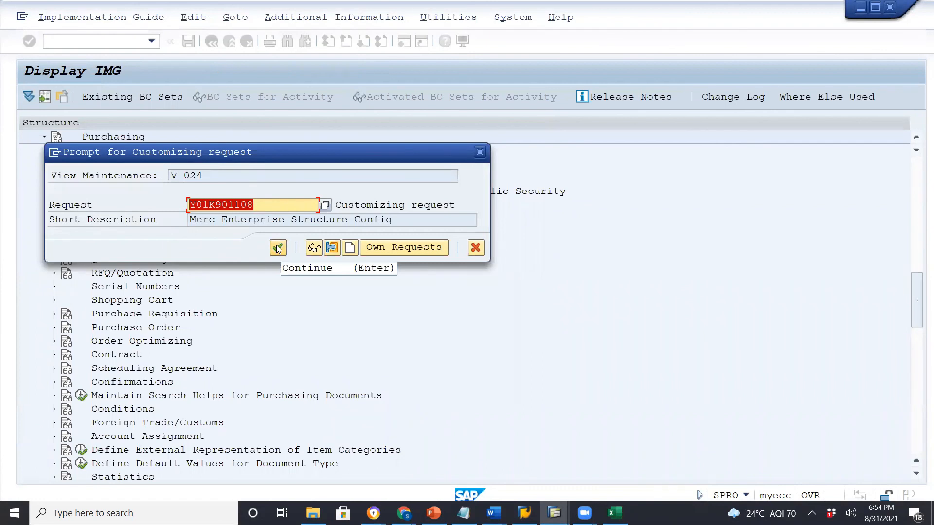
pyautogui.click(278, 248)
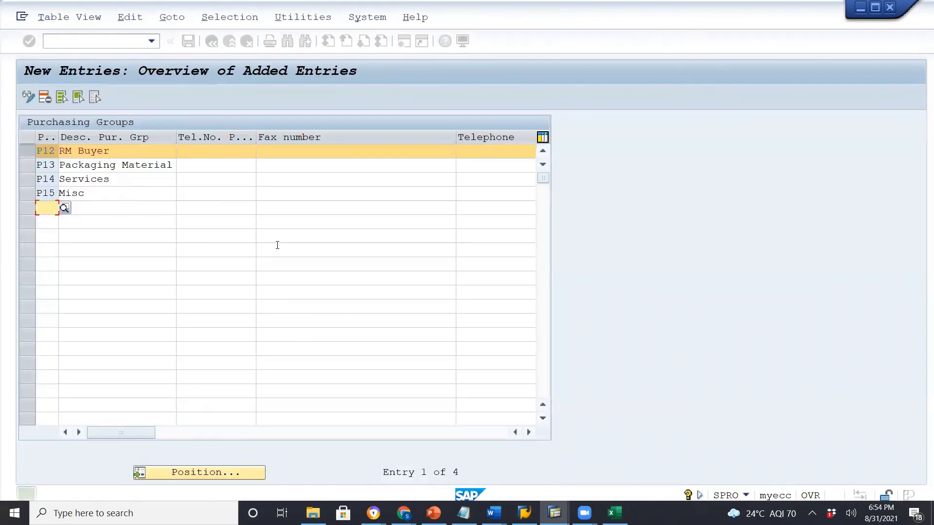
pyautogui.click(212, 44)
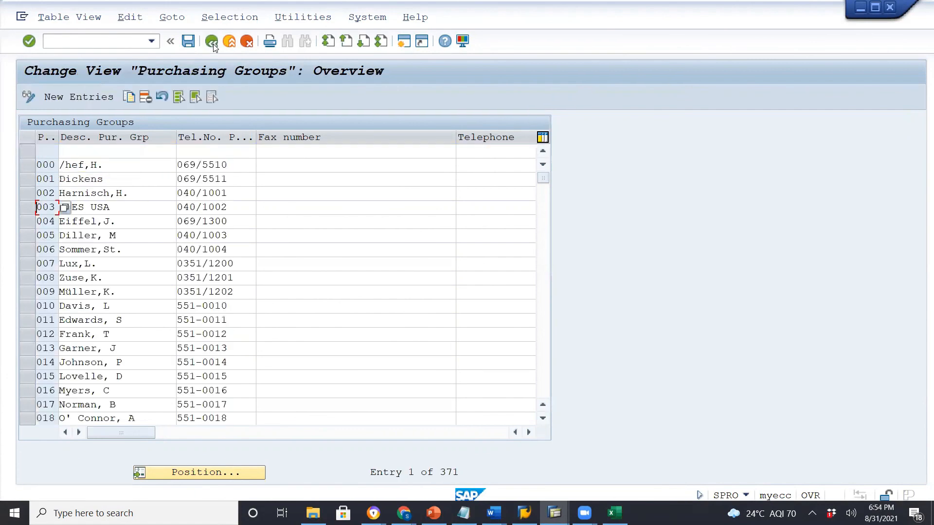
pyautogui.click(213, 42)
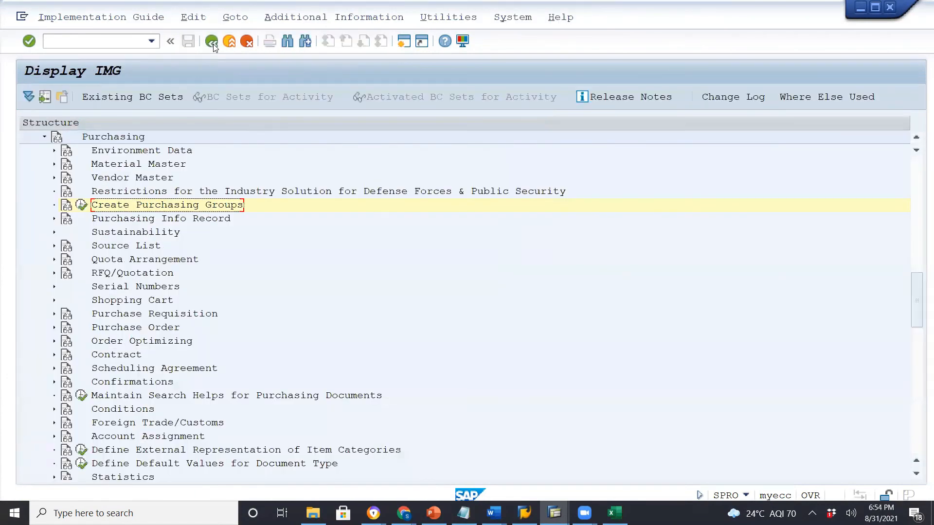
# - Collapse the Purchasing and Materials Management nodes in the IMG structure and go back up to the Enterprise Structure assignments
pyautogui.click(45, 138)
pyautogui.scroll(4, 257, 144)
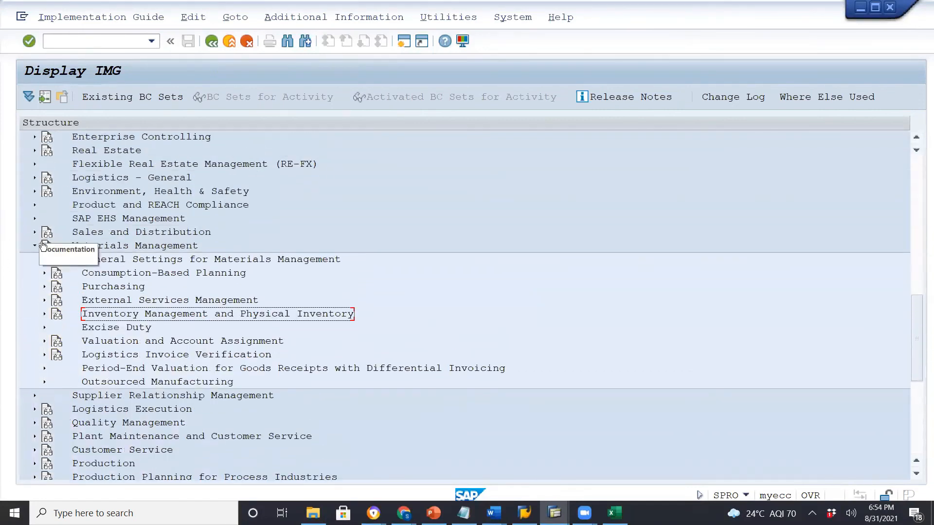
pyautogui.click(35, 247)
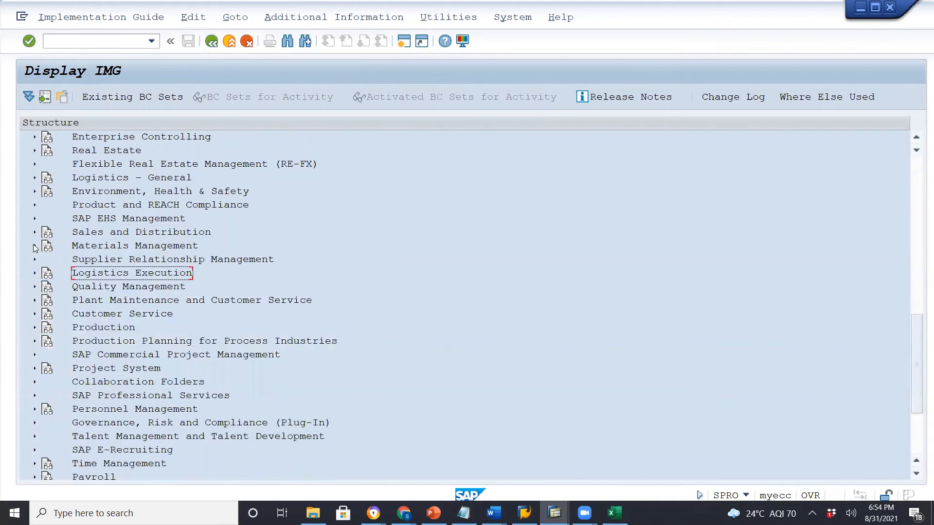
pyautogui.scroll(4, 313, 181)
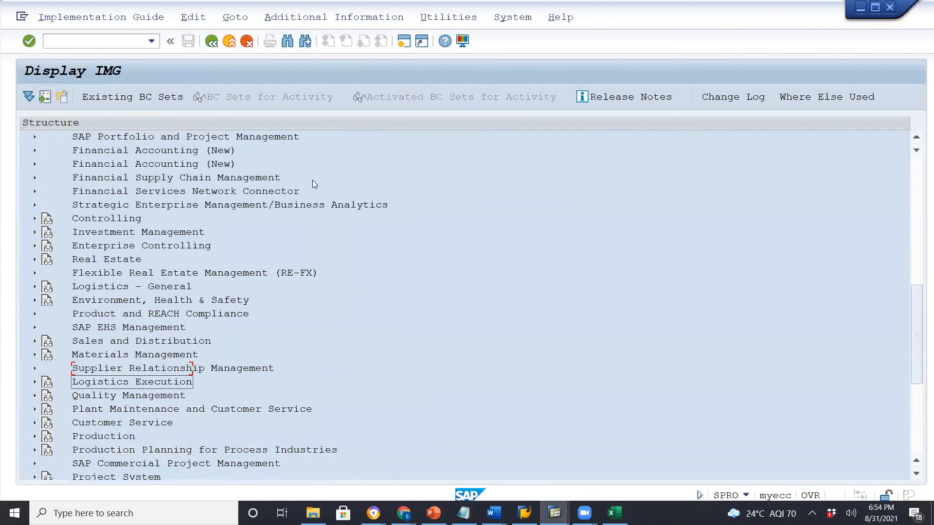
pyautogui.scroll(2, 312, 181)
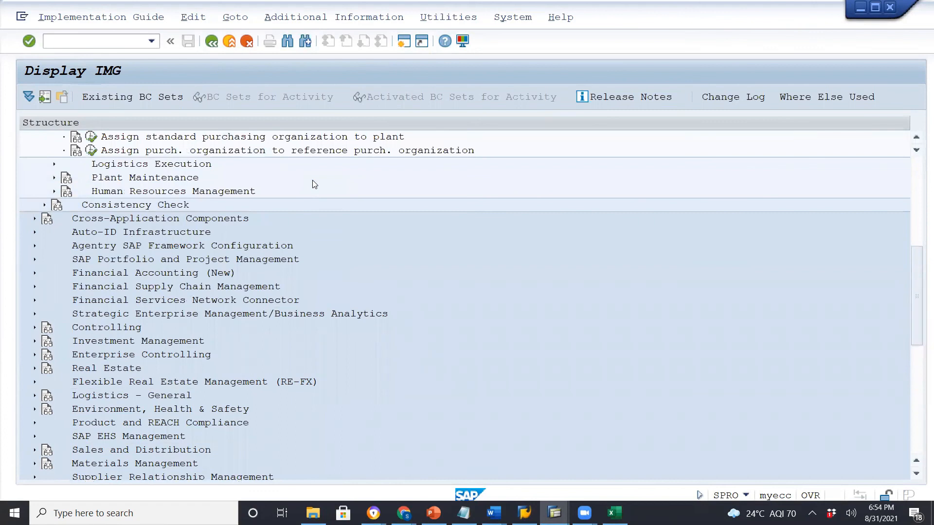
pyautogui.scroll(-1, 313, 184)
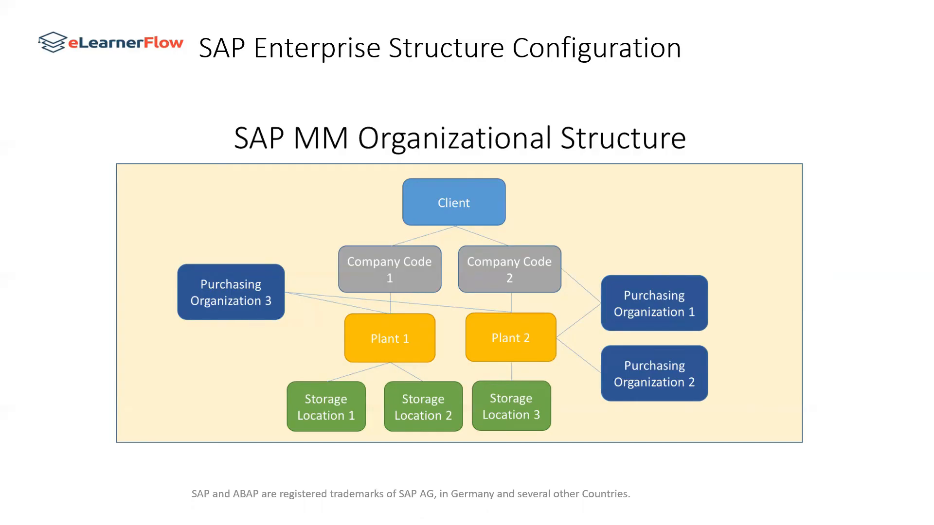